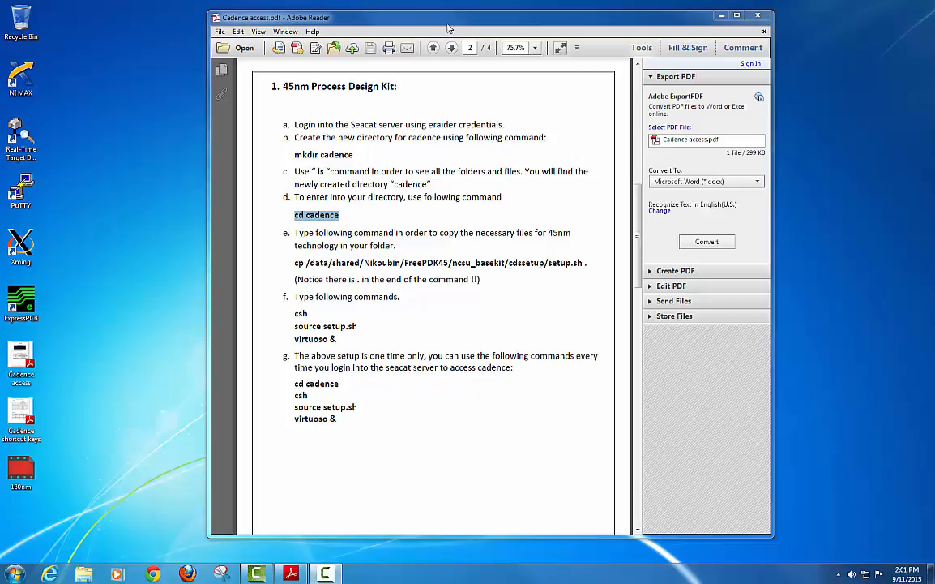
Launch the Xming X server from the desktop and confirm it is running in the system tray.
drag(448, 28, 451, 26)
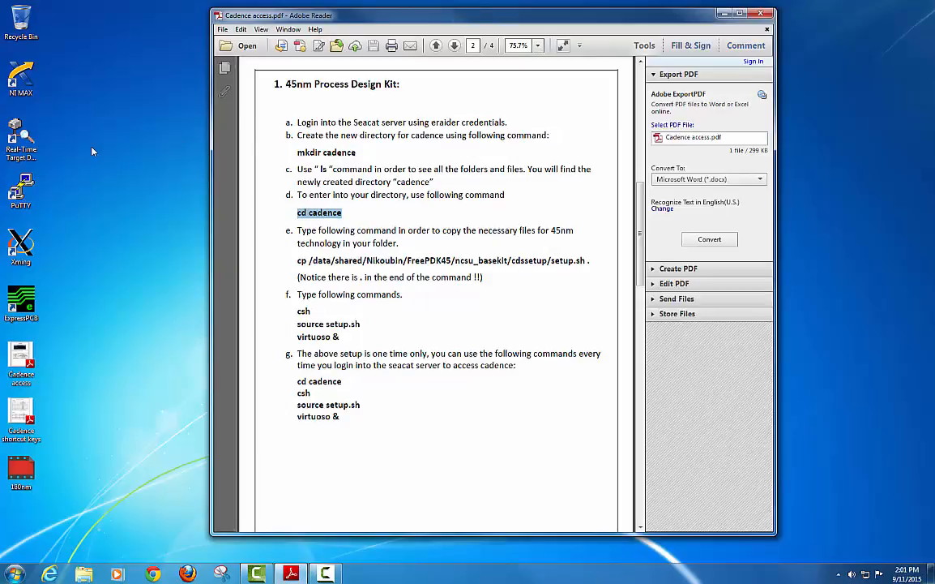
double_click(23, 245)
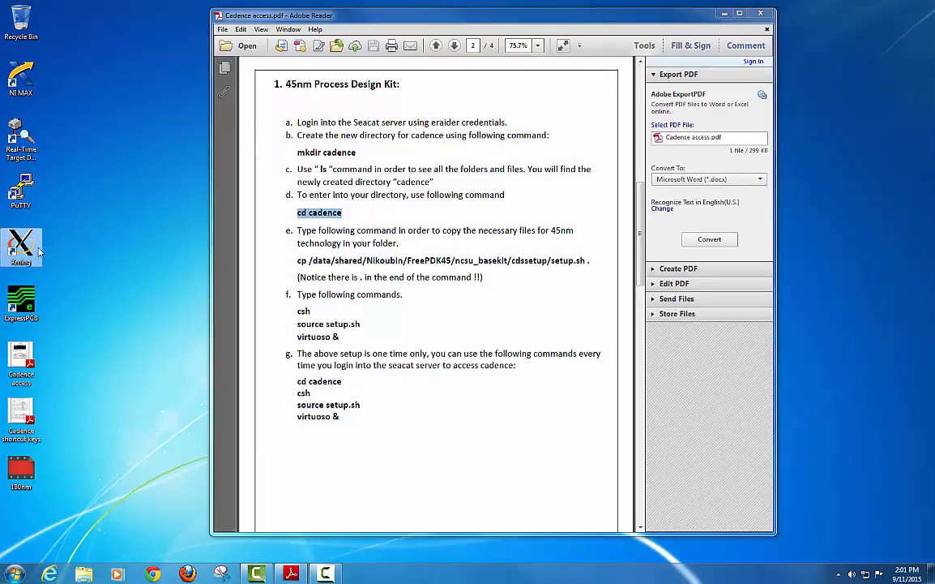
click(838, 573)
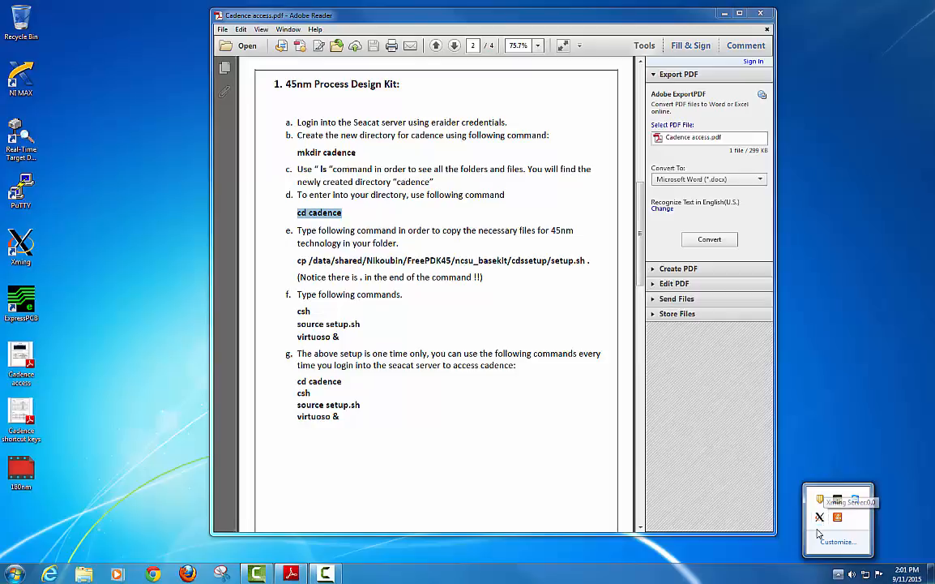
click(693, 549)
Open PuTTY and connect to the server using the saved Seacat x11 session.
double_click(20, 190)
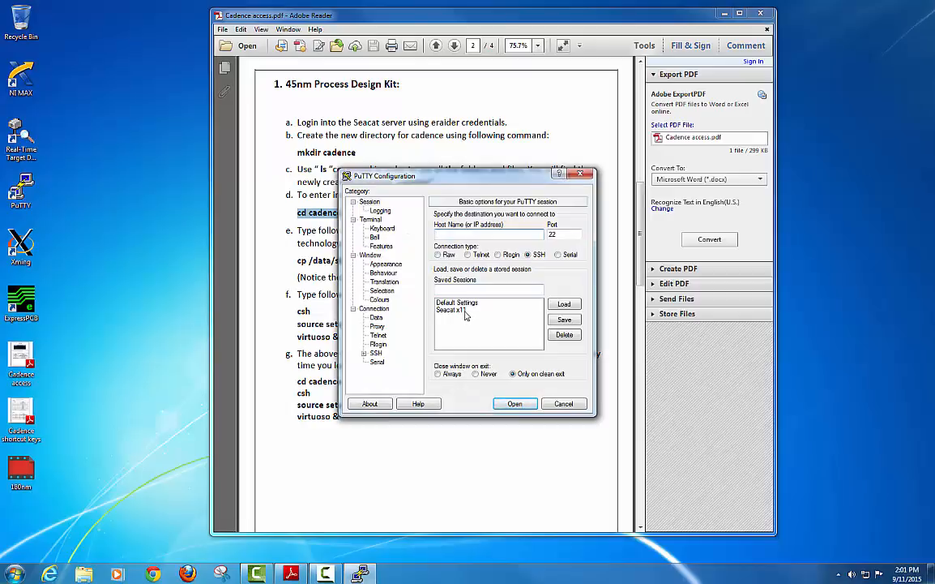
click(453, 310)
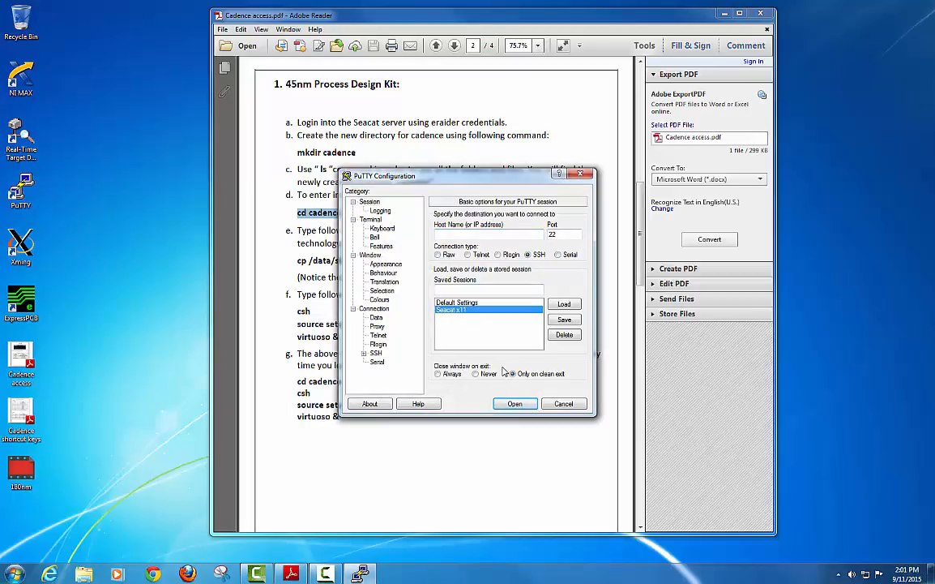
click(516, 403)
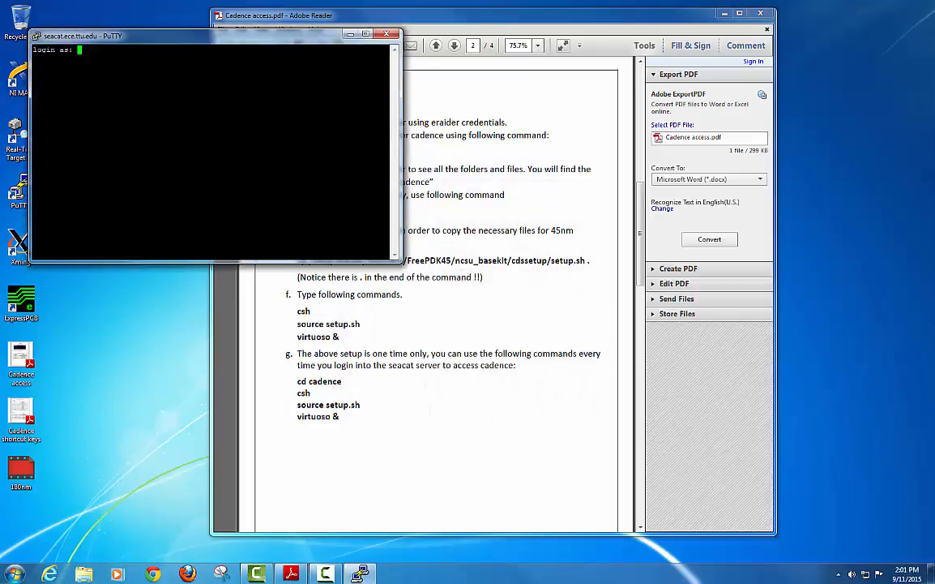
drag(254, 38, 480, 82)
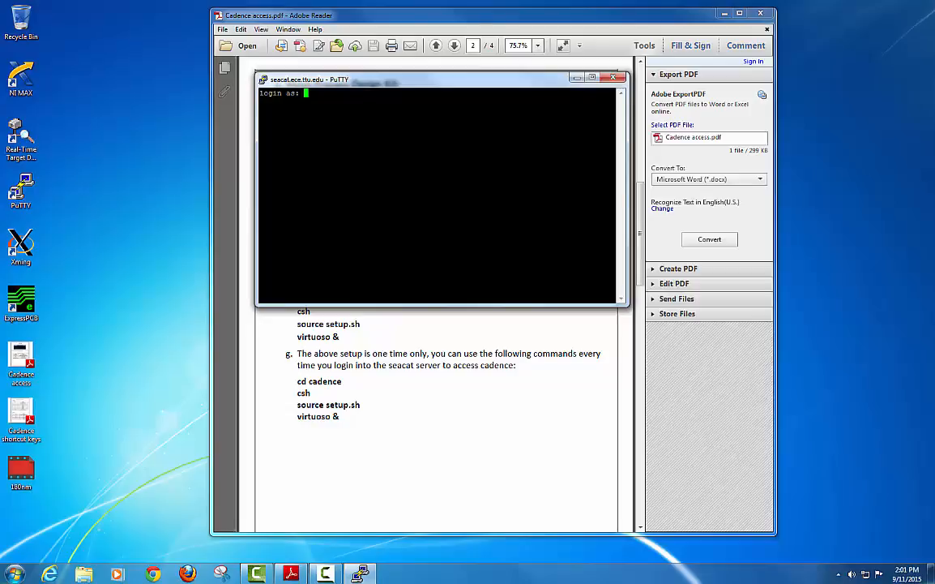
Log in to the Seacat shell with the account username and password.
key(Return)
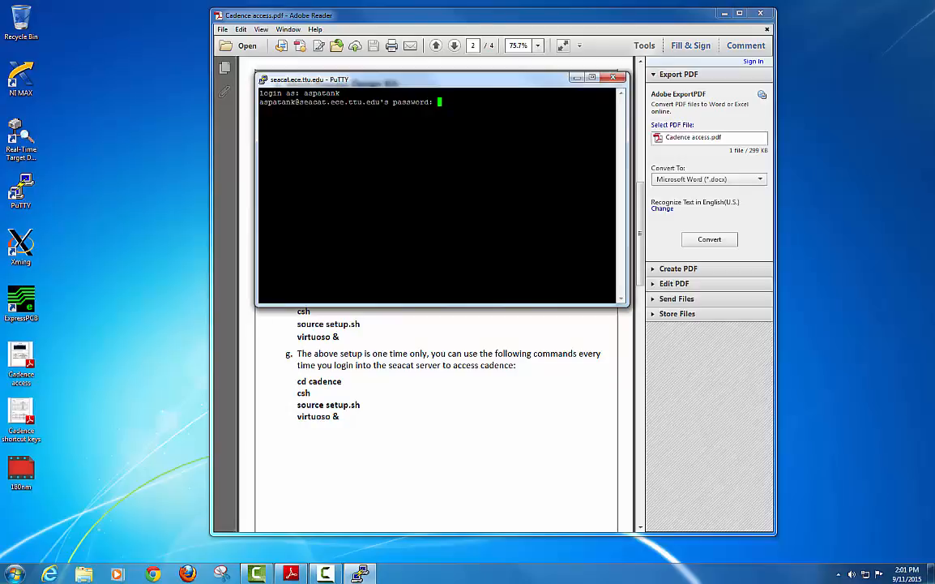
key(Return)
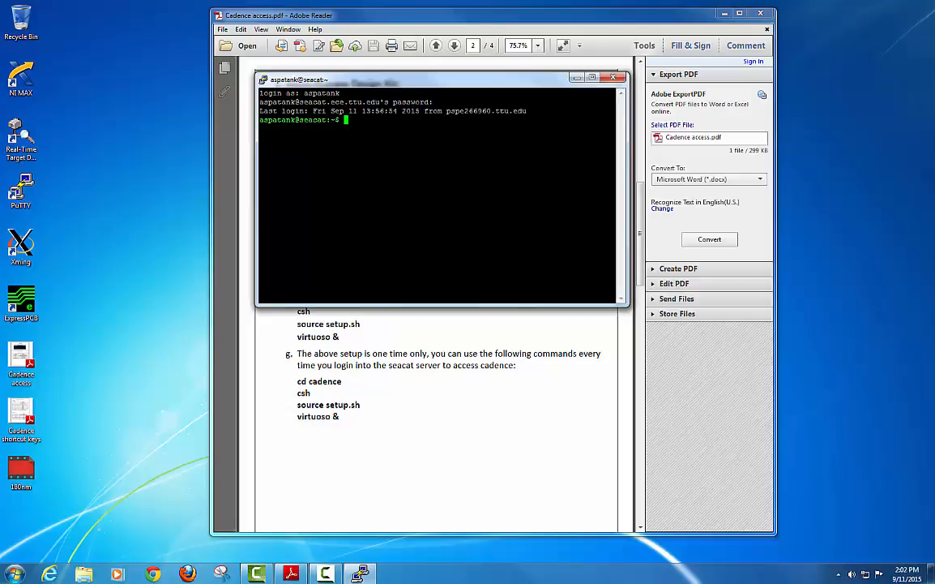
Look up the mkdir cadence command in the instructions, type it, then discard it.
drag(513, 81, 728, 58)
drag(788, 69, 803, 66)
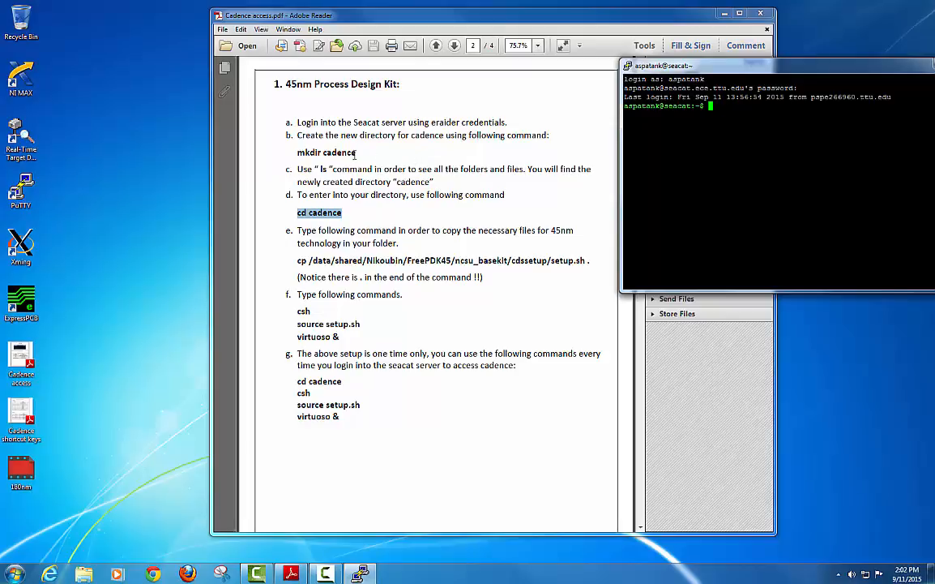
drag(359, 152, 300, 154)
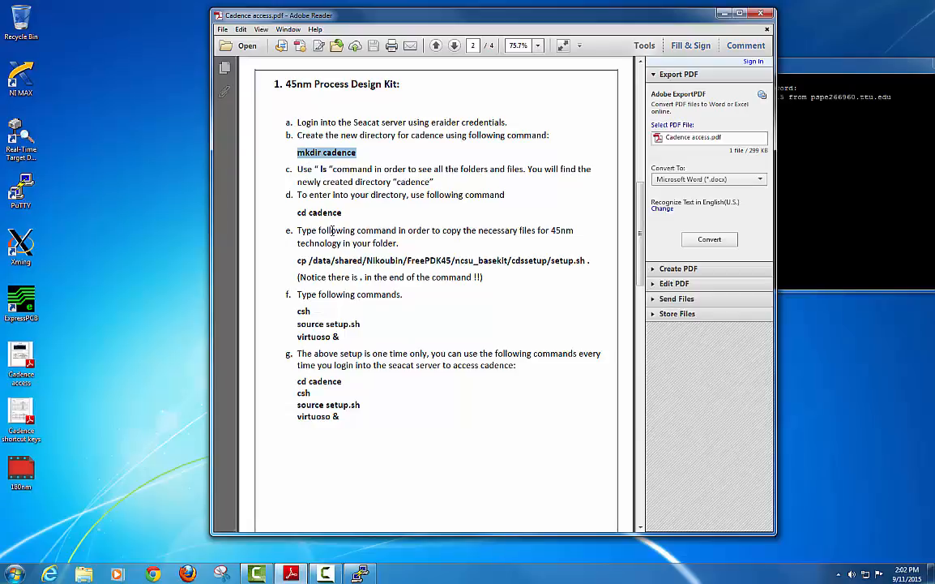
key(alt+Tab)
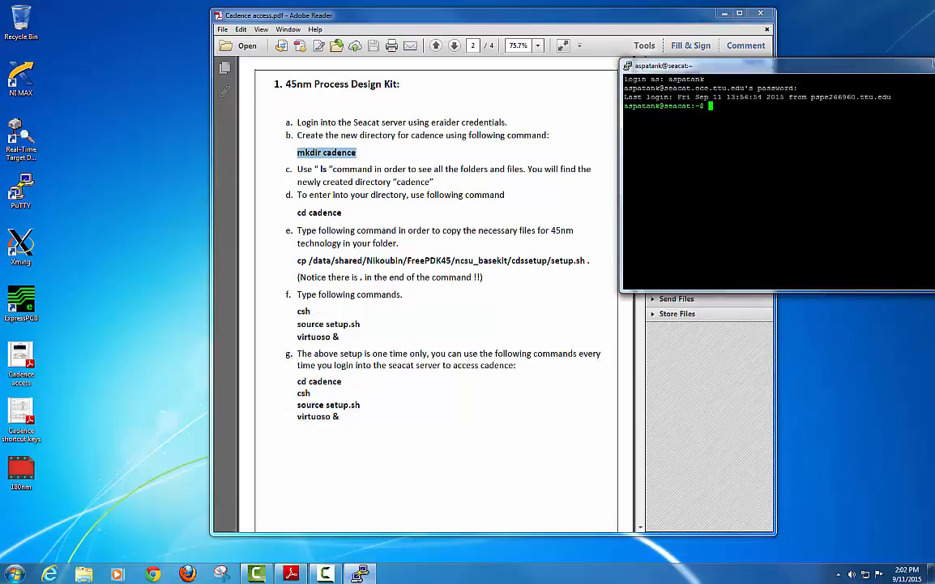
text(mkdir cadence)
key(BackSpace)
key(BackSpace)
key(BackSpace)
key(BackSpace)
key(BackSpace)
key(BackSpace)
key(BackSpace)
key(BackSpace)
key(BackSpace)
key(BackSpace)
key(BackSpace)
key(BackSpace)
key(BackSpace)
List the home directory with ls and confirm a cadence folder already exists.
text(ls)
key(Return)
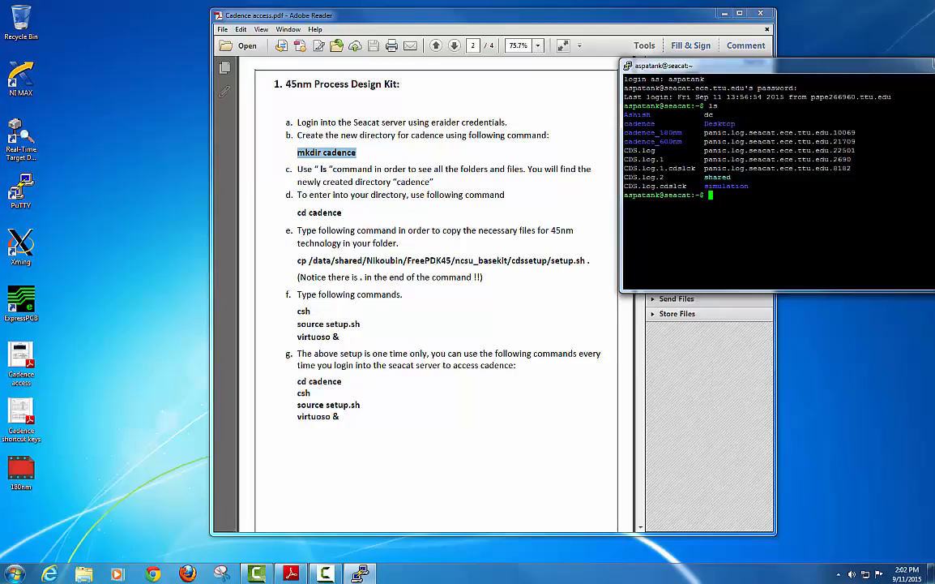
drag(655, 124, 623, 128)
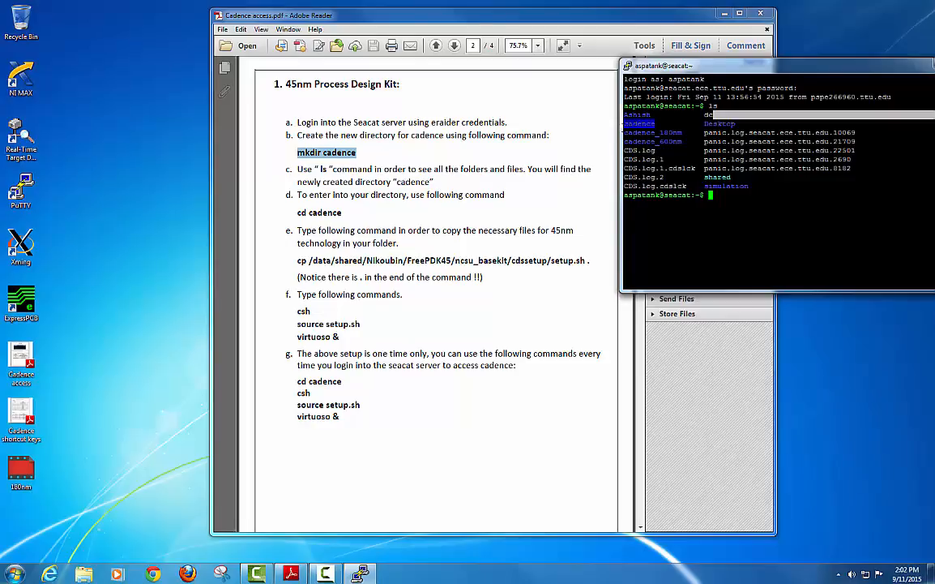
drag(655, 65, 627, 67)
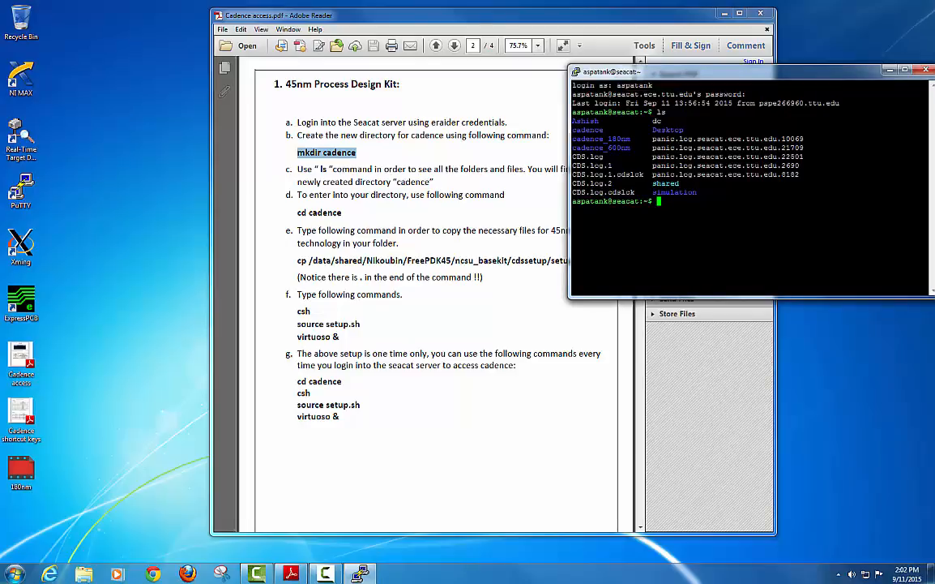
Change into the cadence folder with cd cadence.
text(cd cadence)
key(Return)
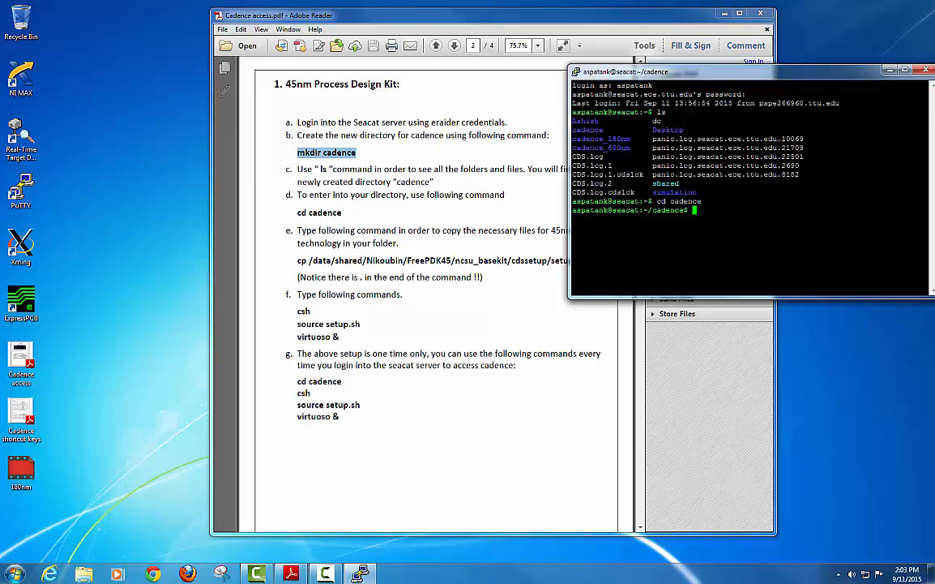
double_click(670, 209)
click(671, 210)
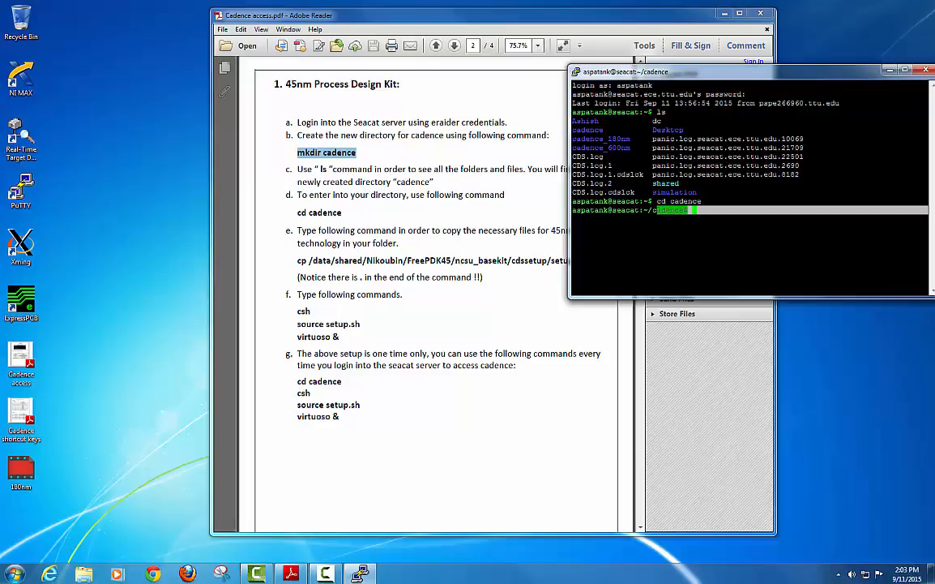
triple_click(710, 208)
click(710, 208)
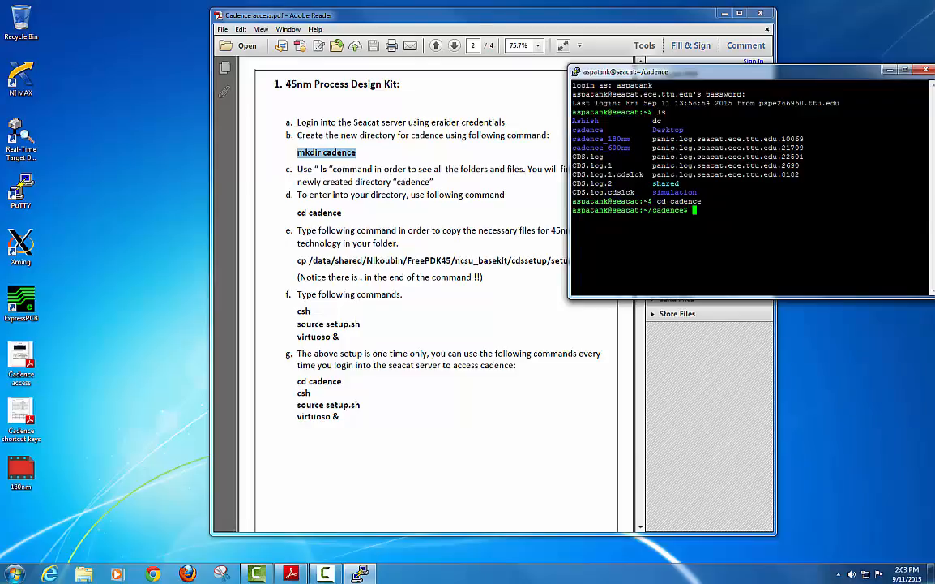
drag(781, 78, 752, 28)
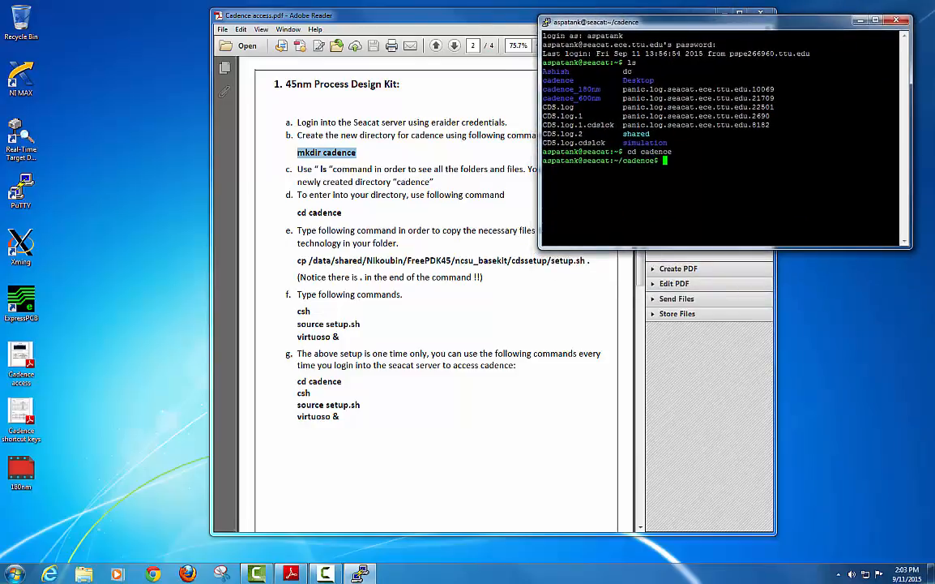
Copy setup.sh from the shared FreePDK45 ncsu_basekit/cdssetup folder into ~/cadence.
text(cp /data/shared/Ni)
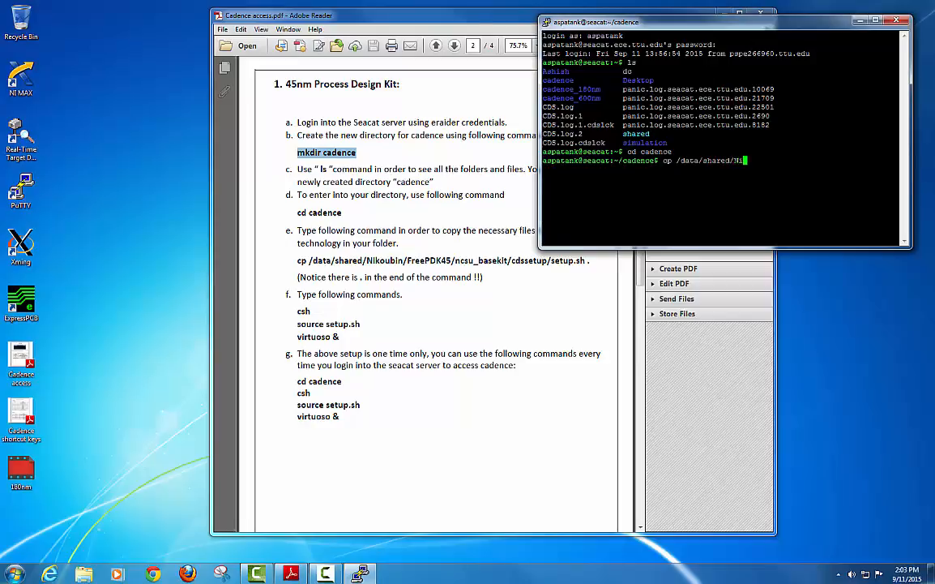
text(koubin/FreePDK45)
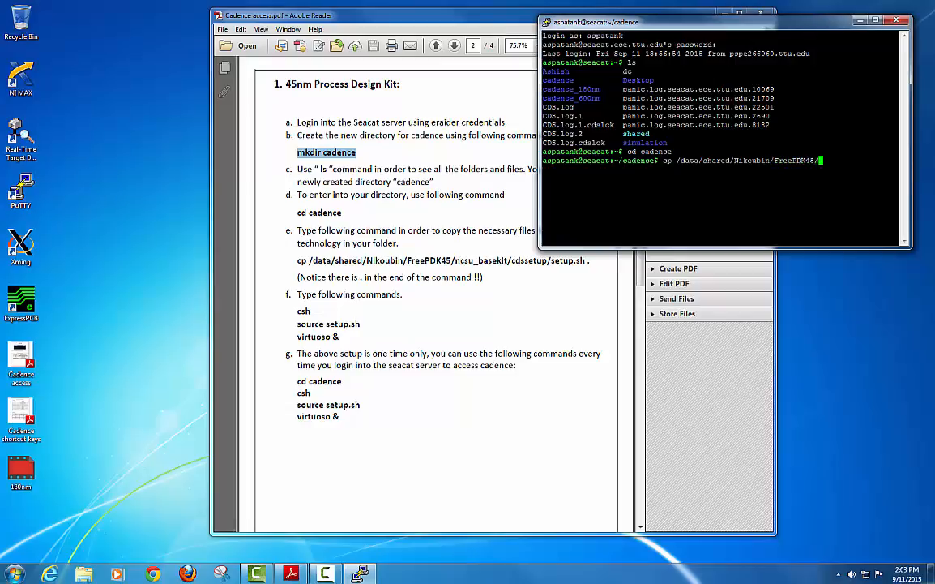
text(/ncsu_basekit/cdssetu)
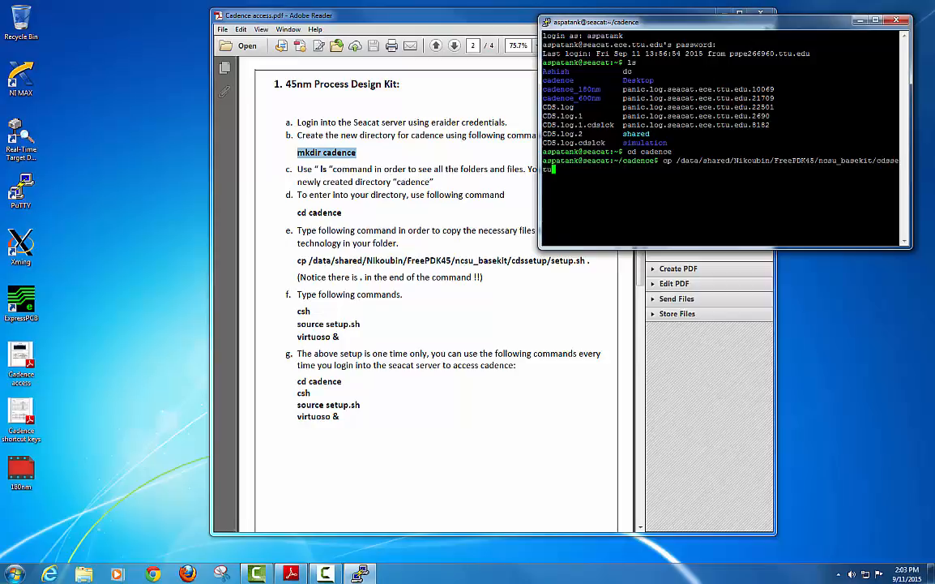
text(p/setup.sh)
text(.)
key(Return)
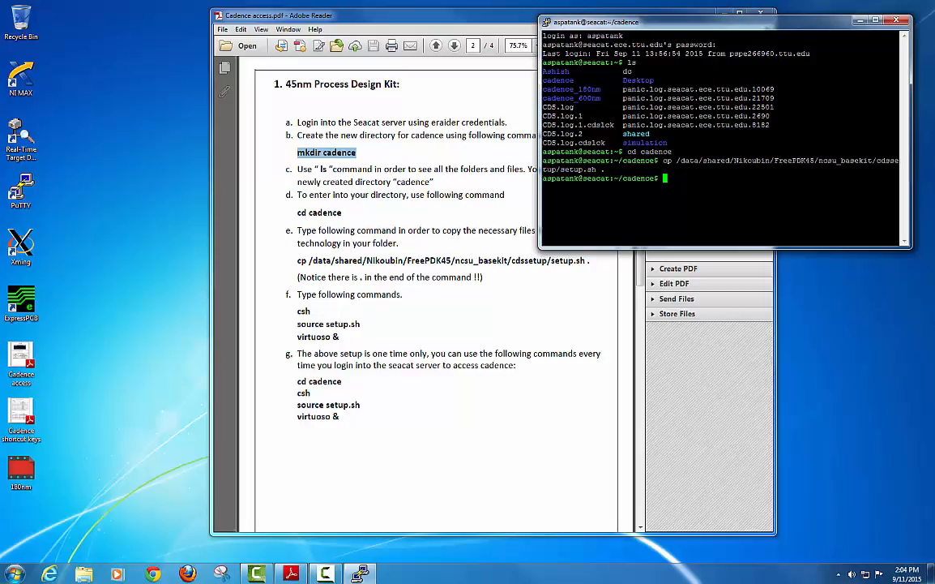
Switch to csh, source setup.sh, and launch virtuoso & in the background.
text(csh)
key(Return)
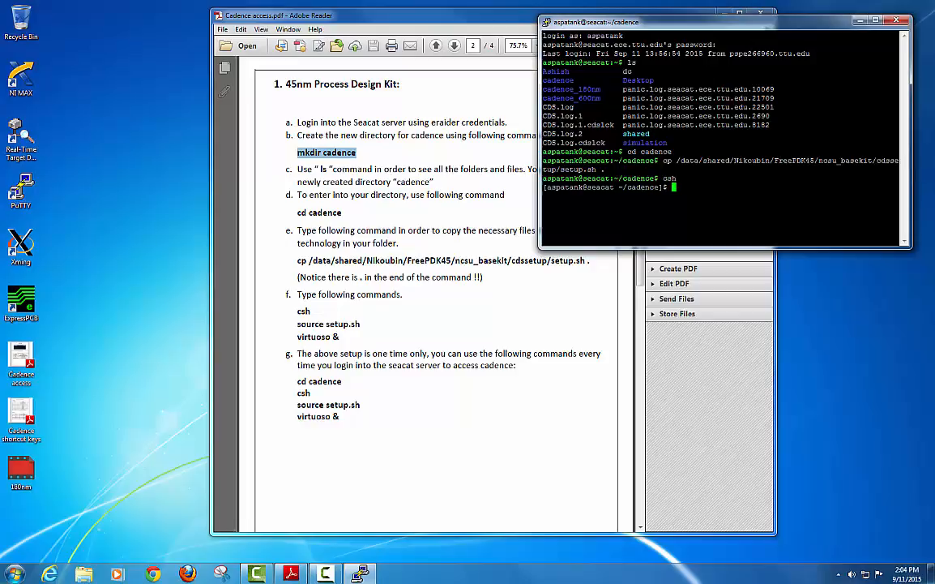
text(source setup.sh)
key(Return)
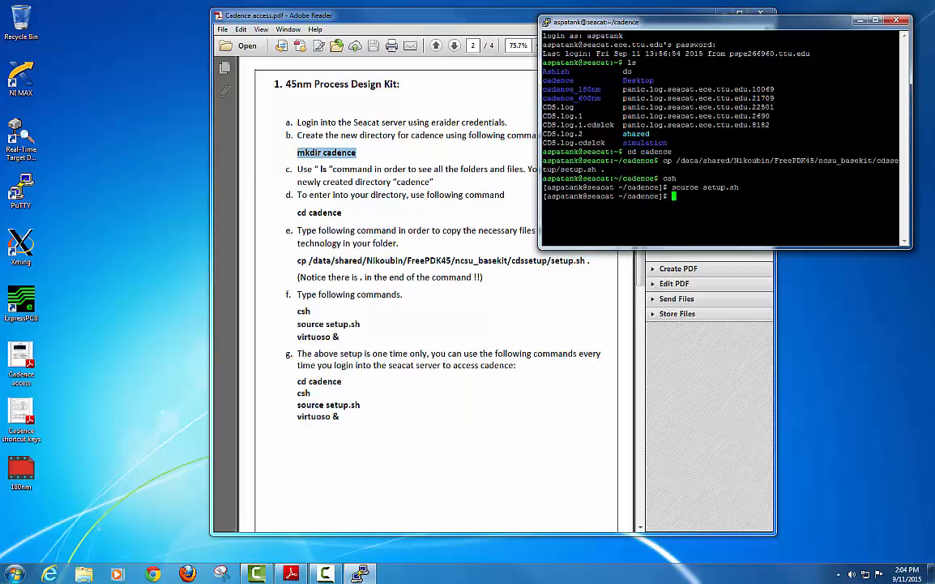
text(virtuoso &)
key(Return)
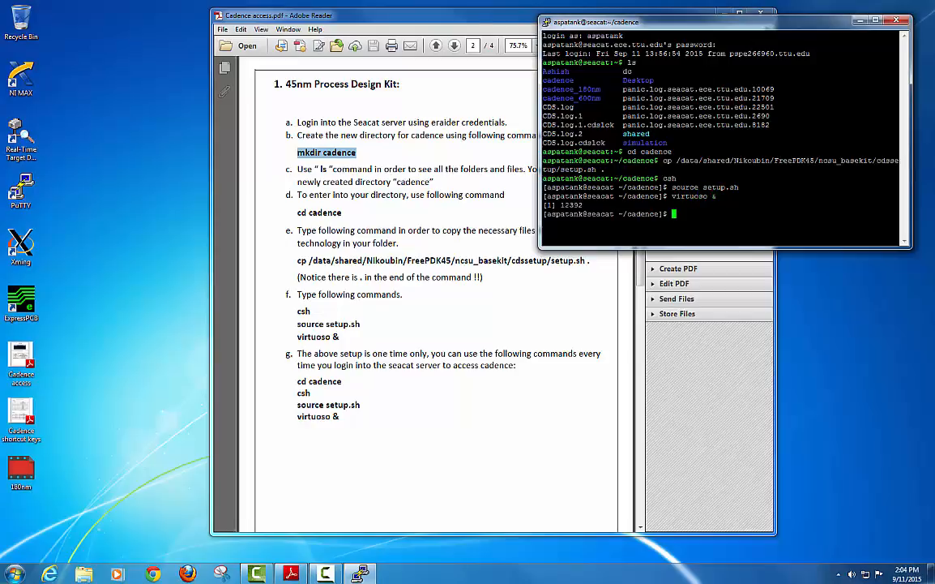
Minimise the instructions PDF and close Virtuoso's What's New overview.
drag(756, 30, 528, 96)
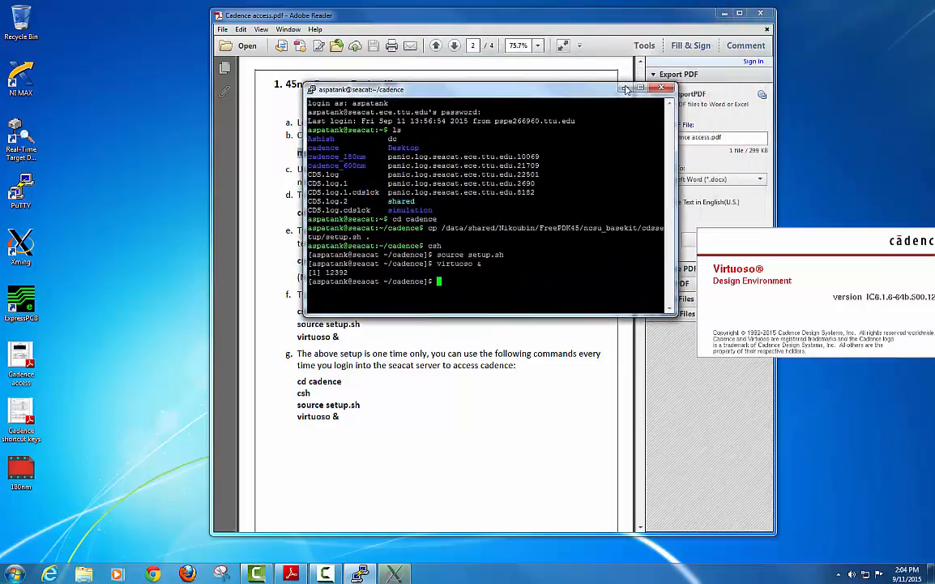
click(565, 78)
click(722, 13)
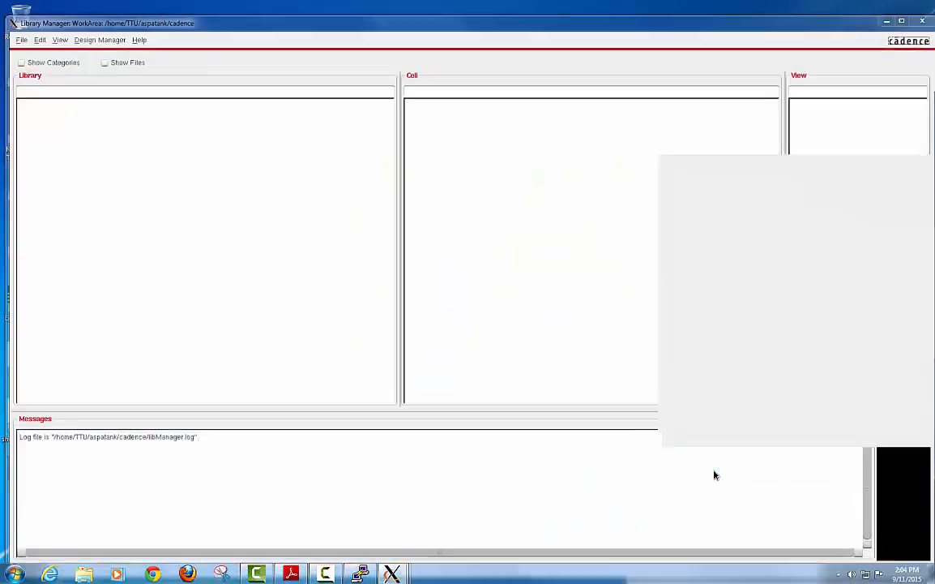
drag(758, 170, 438, 153)
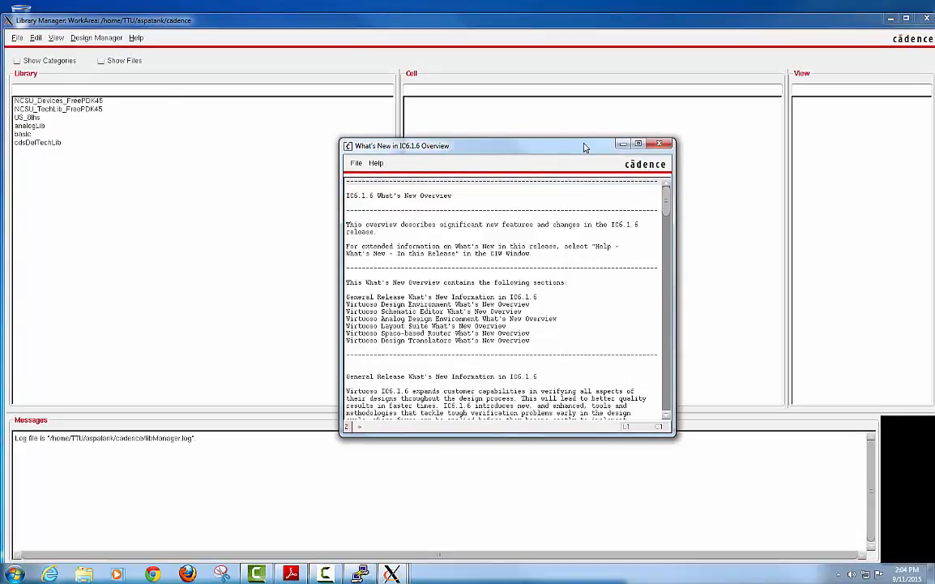
click(659, 146)
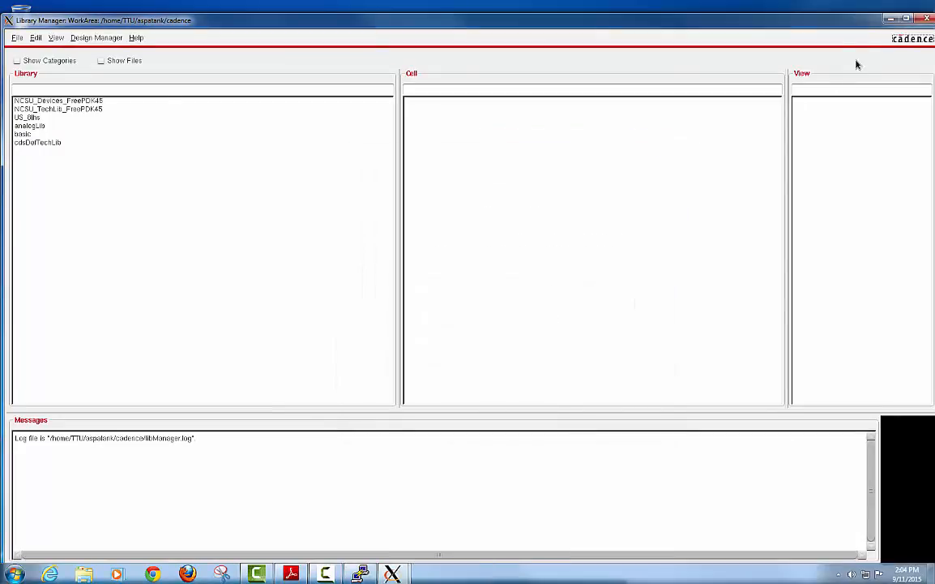
Maximise the Library Manager and minimise the Virtuoso log window.
click(907, 19)
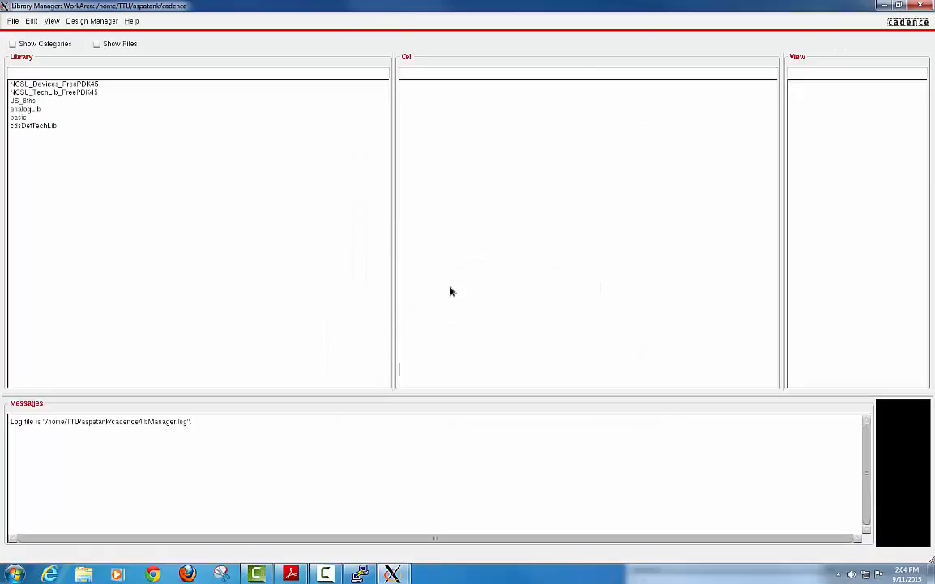
mouse_move(432, 556)
click(333, 507)
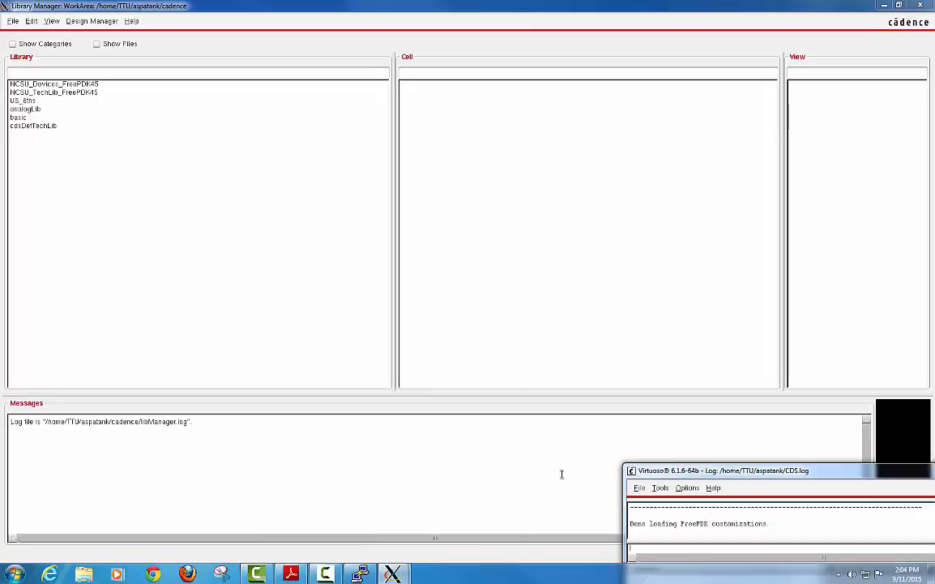
drag(666, 474, 308, 247)
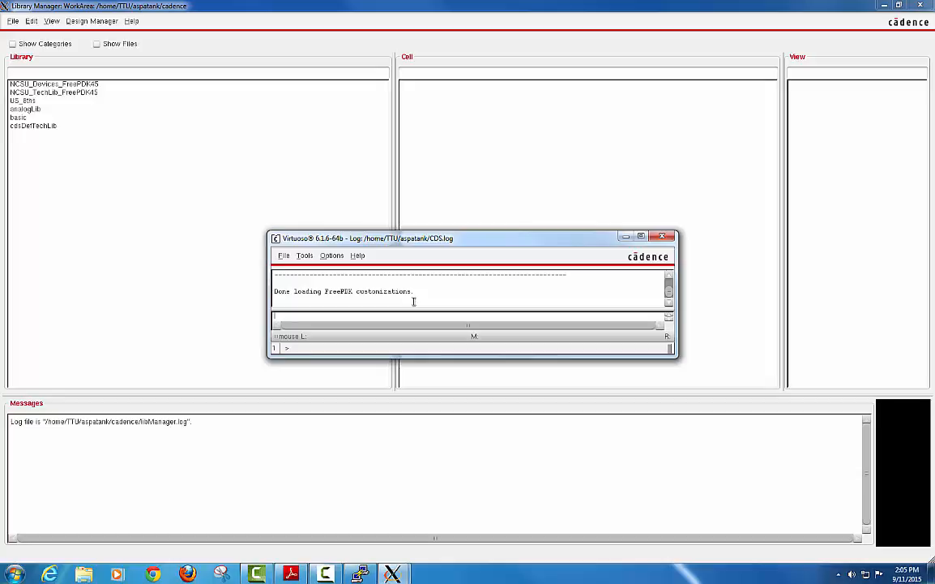
click(624, 236)
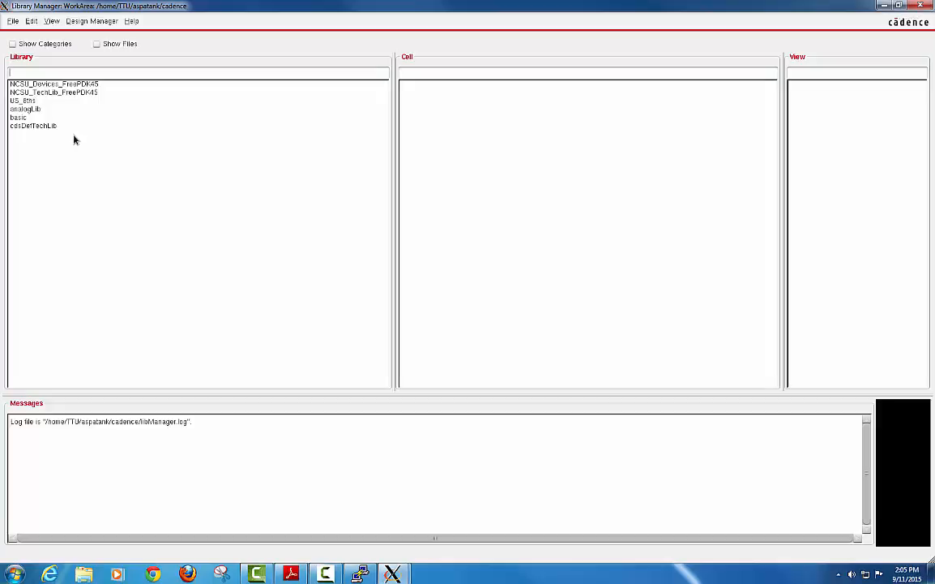
Browse the basic and analogLib cells, then create a new library named Demo.
click(42, 118)
click(86, 108)
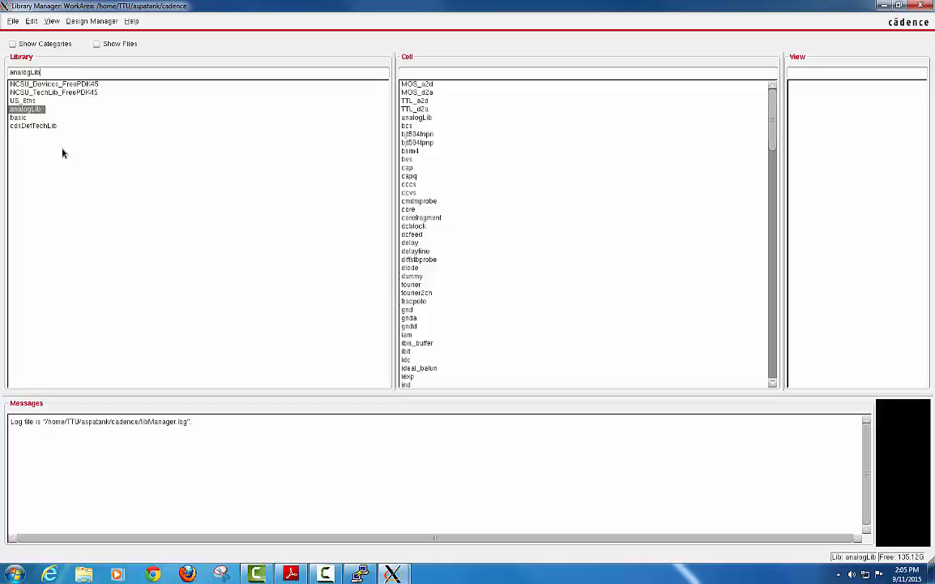
click(11, 23)
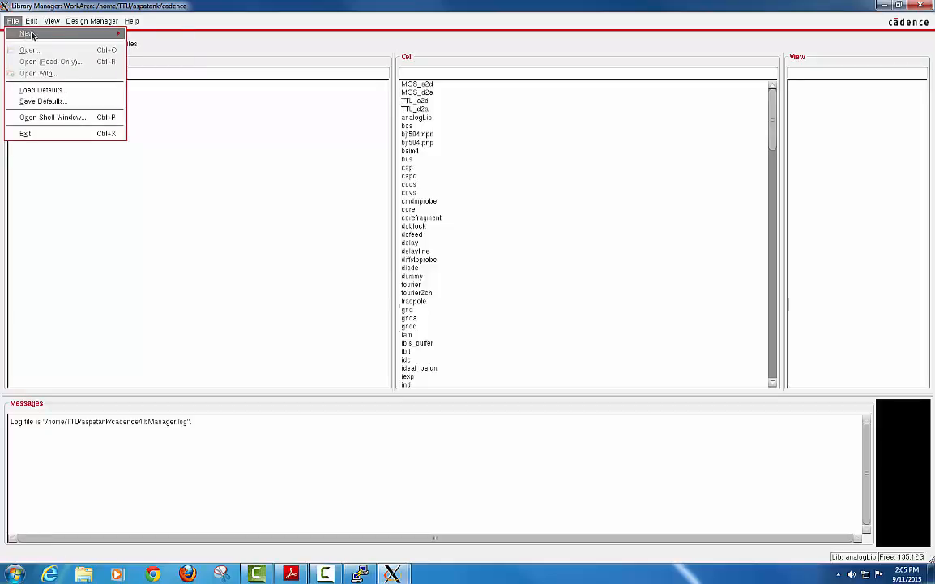
mouse_move(28, 33)
click(154, 36)
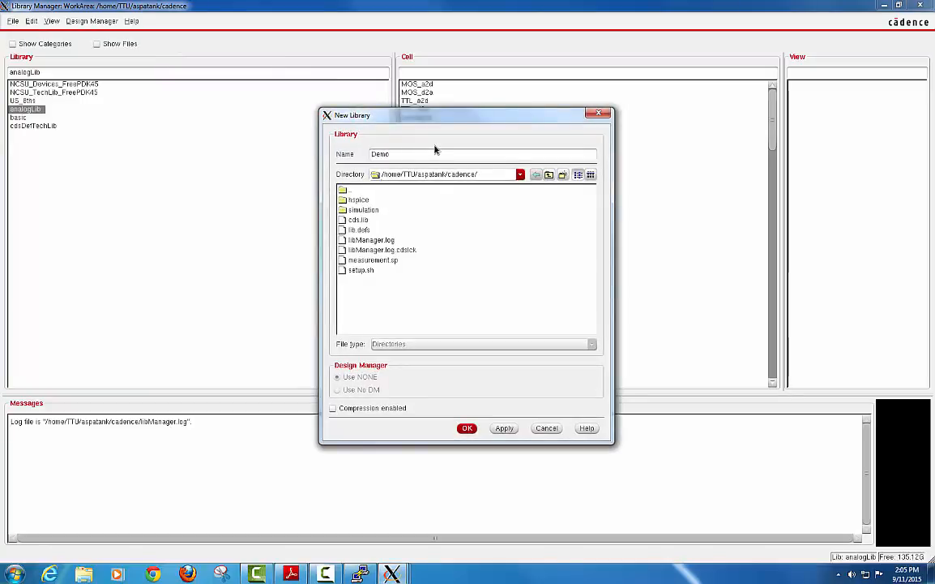
click(467, 427)
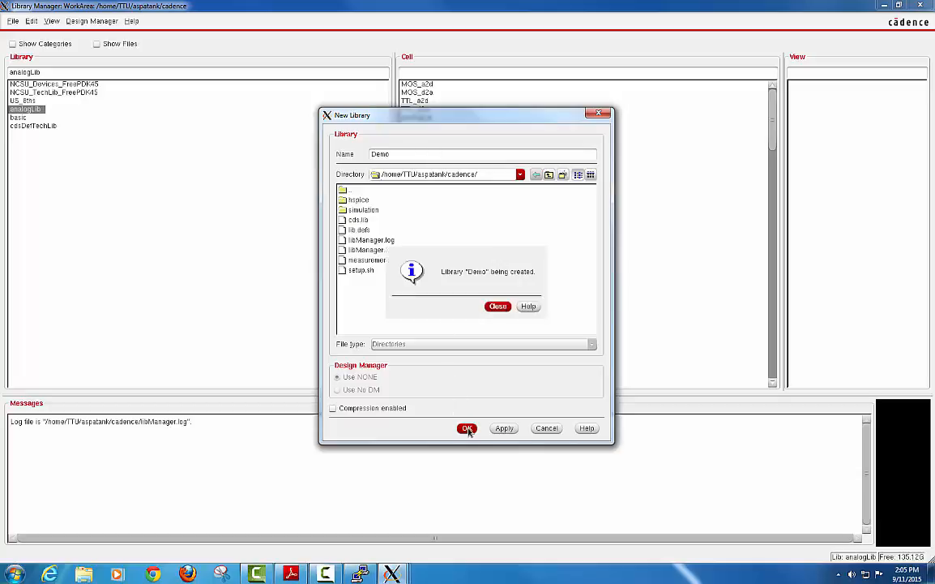
Attach the Demo library to the existing NCSU_TechLib_FreePDK45 technology library.
drag(298, 91, 386, 109)
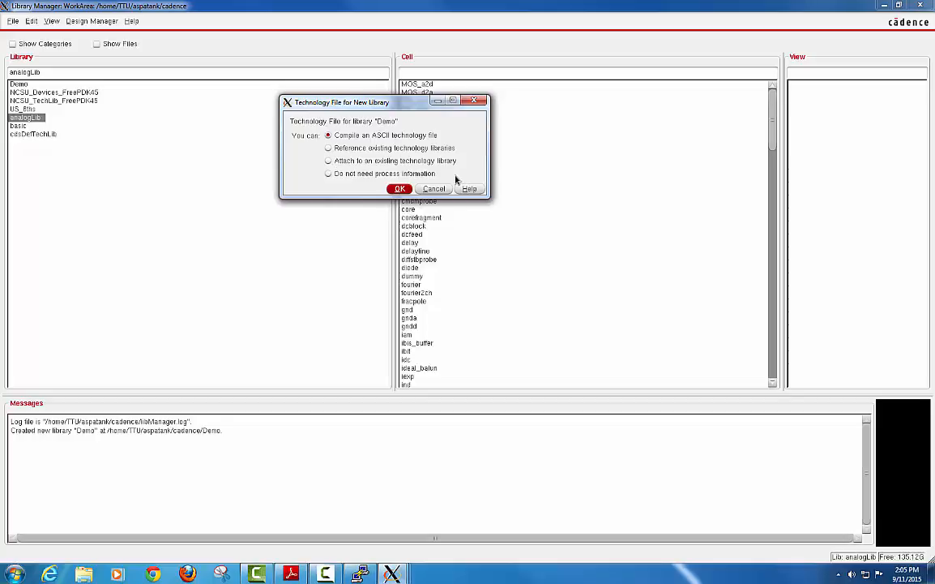
click(329, 161)
click(401, 189)
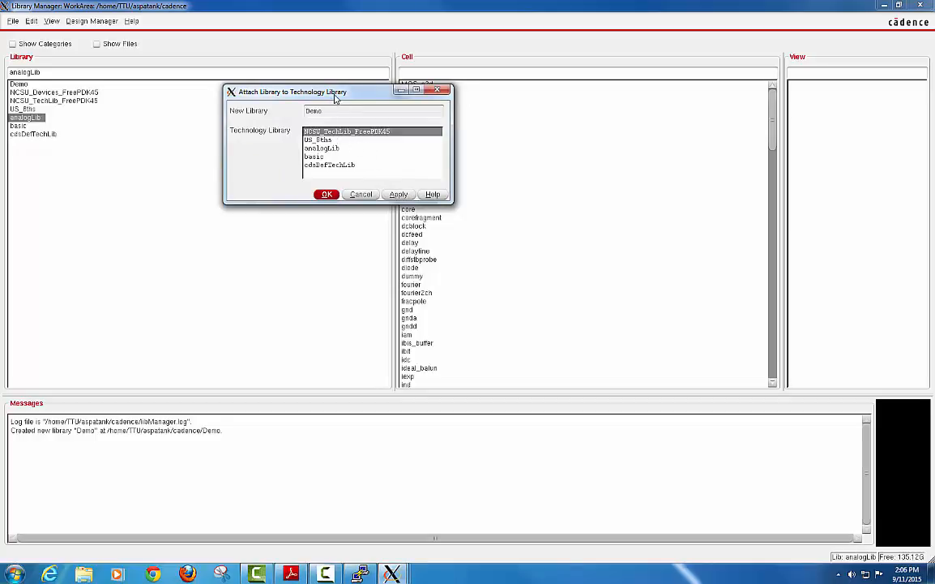
drag(336, 95, 268, 97)
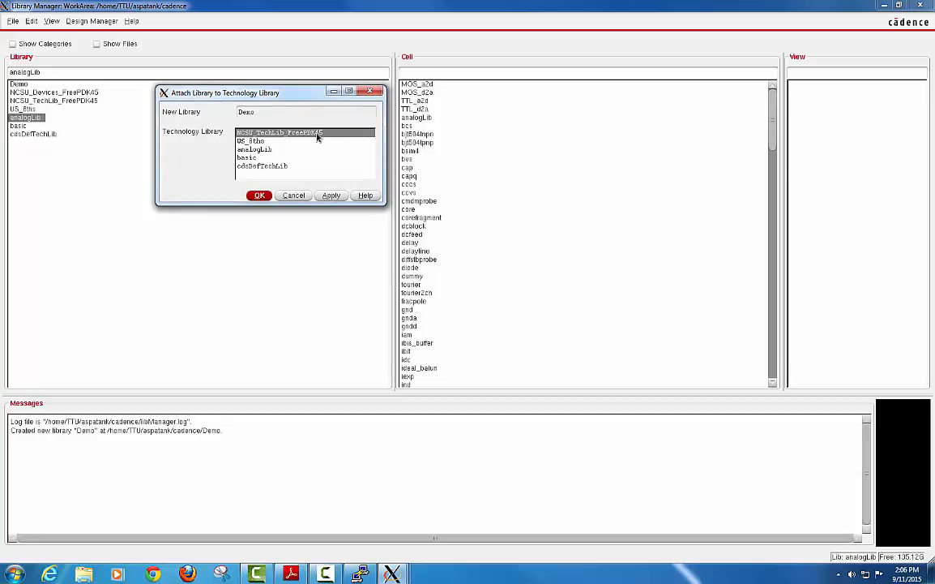
click(259, 196)
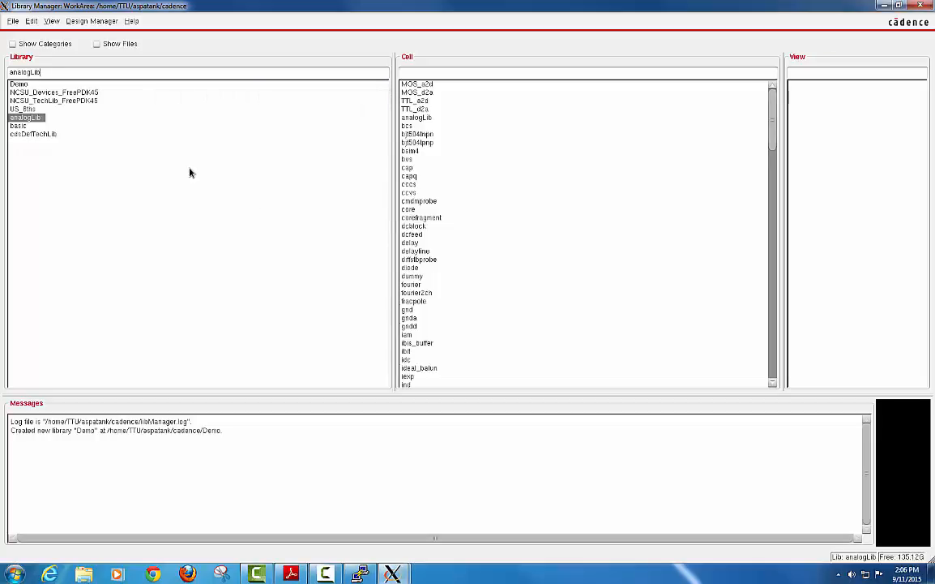
In Demo, create an inverter cell with a schematic view and accept the alternative editor license.
click(24, 83)
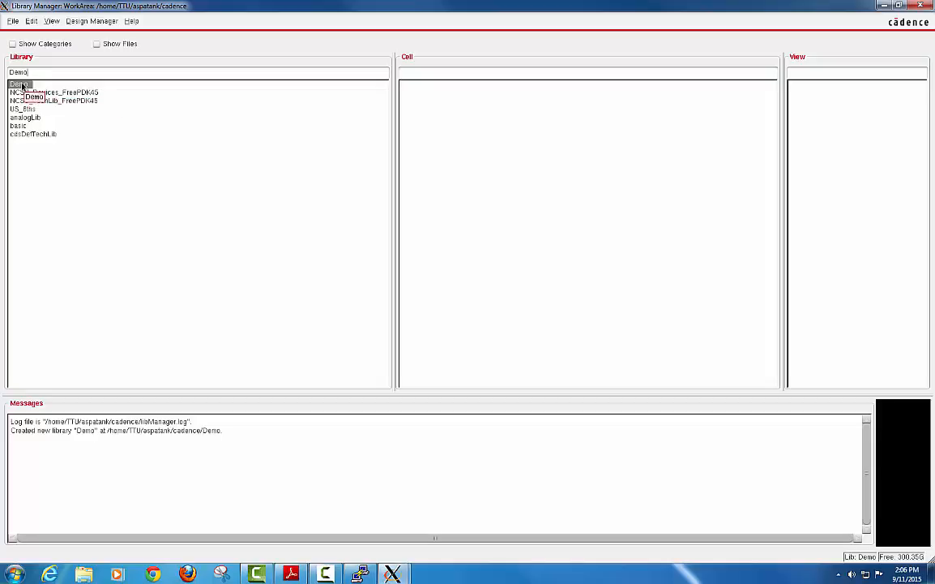
click(13, 22)
mouse_move(60, 33)
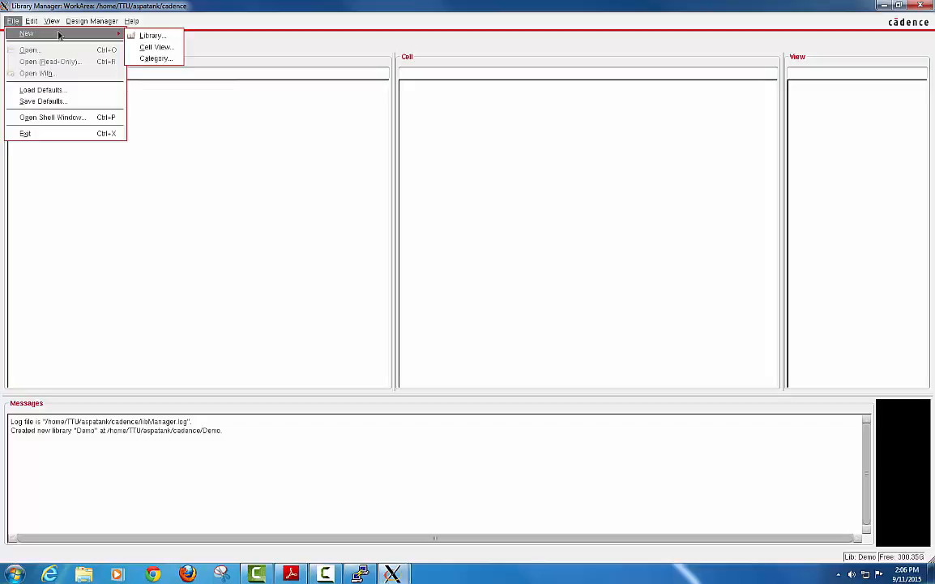
click(179, 47)
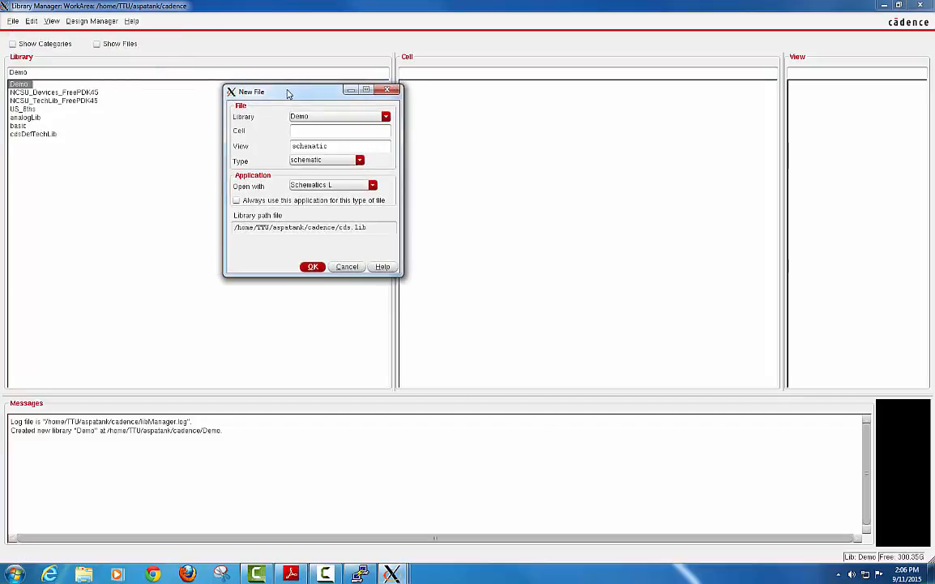
drag(290, 92, 323, 103)
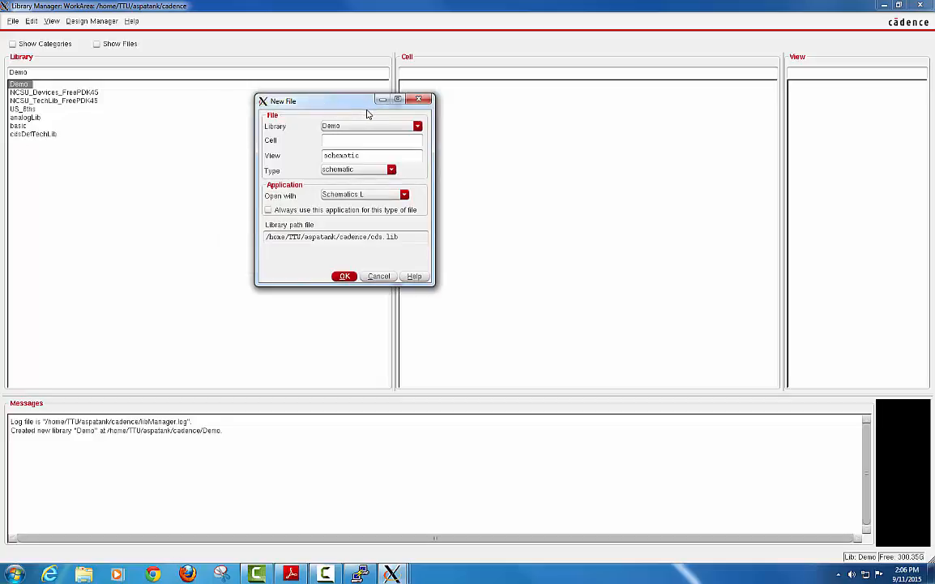
text(inverter)
click(345, 276)
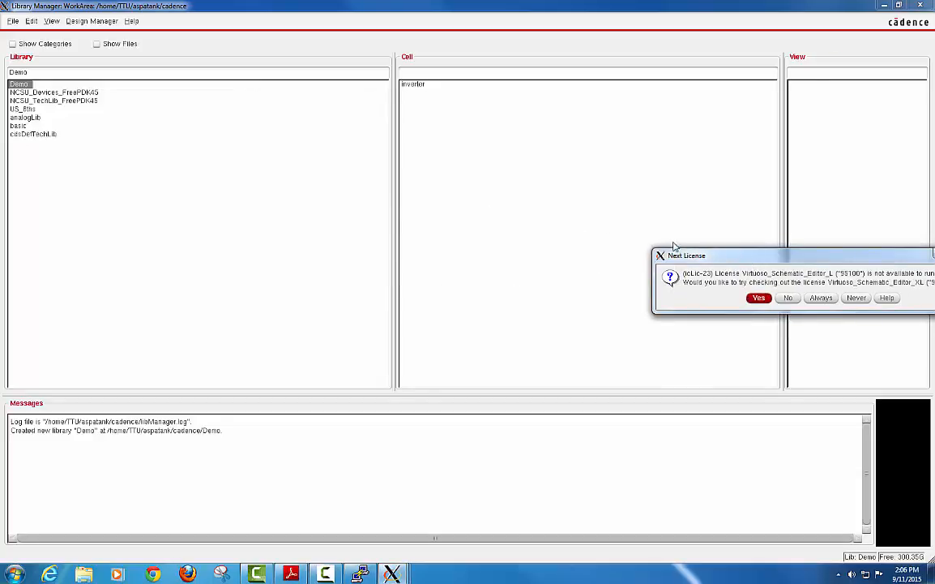
drag(710, 255, 410, 186)
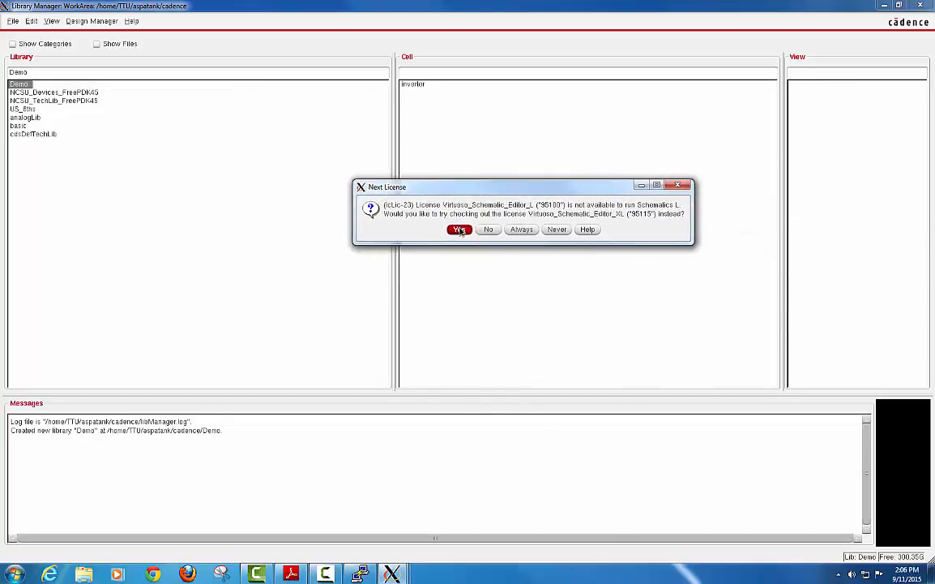
click(460, 230)
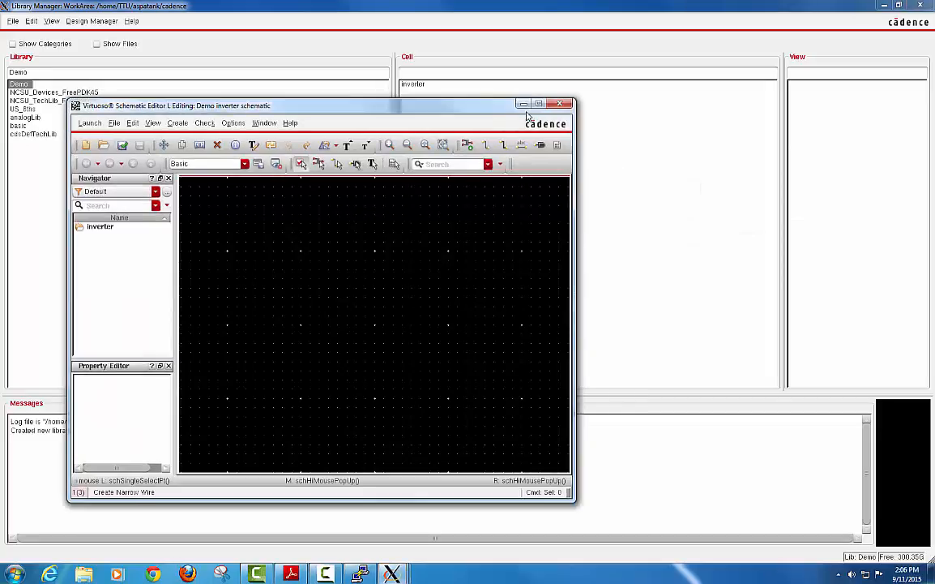
Maximise the inverter schematic editor, then minimise all windows with Win+D to show the desktop.
click(538, 104)
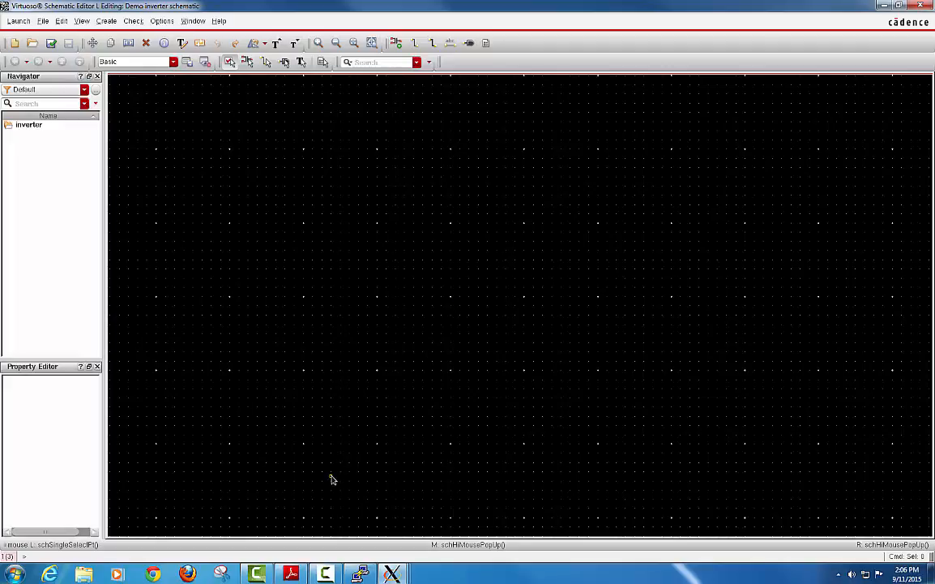
click(292, 573)
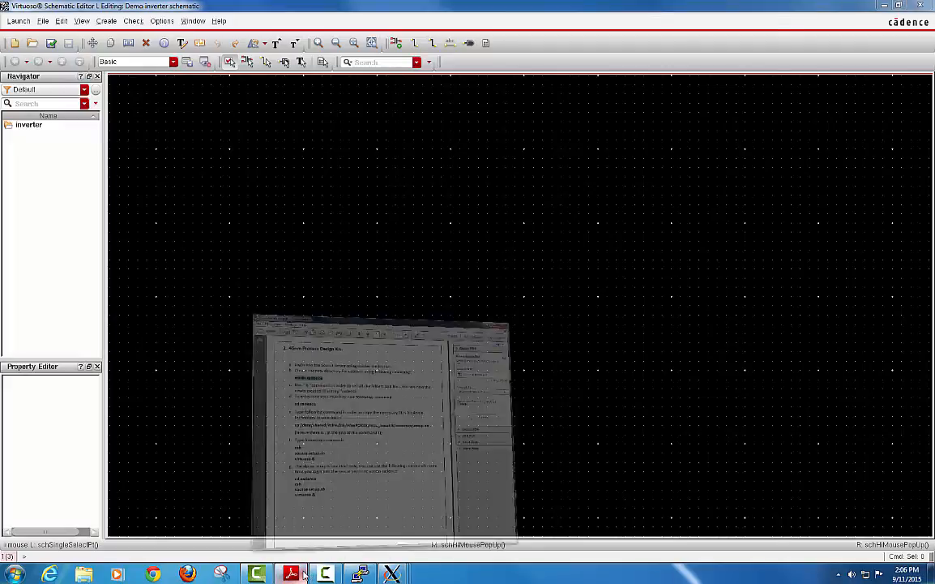
click(302, 572)
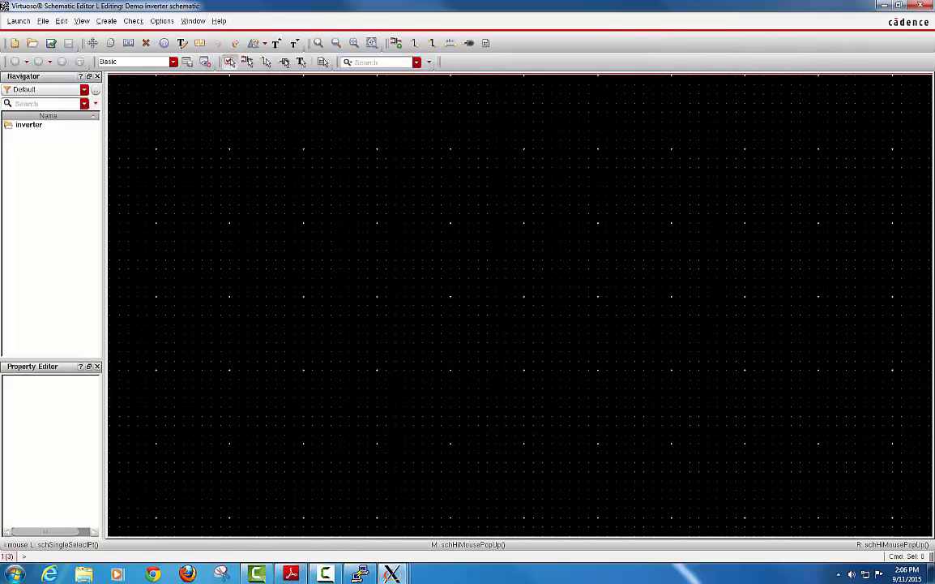
key(super+d)
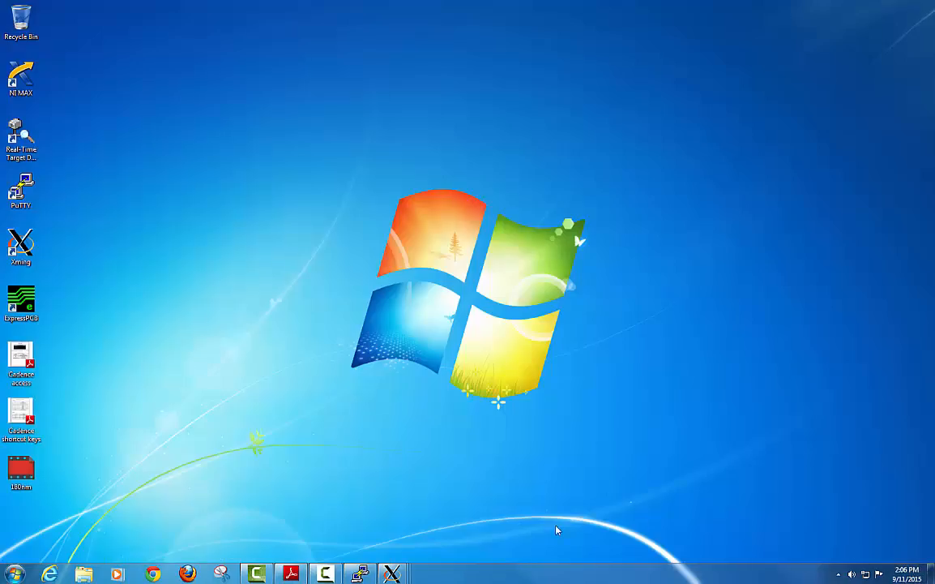
Open Cadence shortcut keys.pdf, review the schematic shortcuts, and minimise it.
double_click(22, 413)
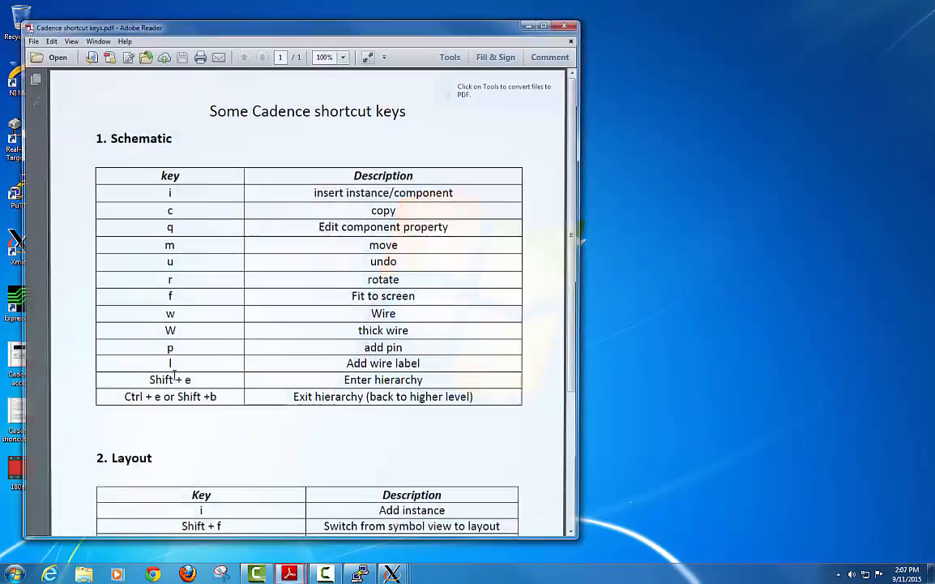
drag(413, 31, 482, 20)
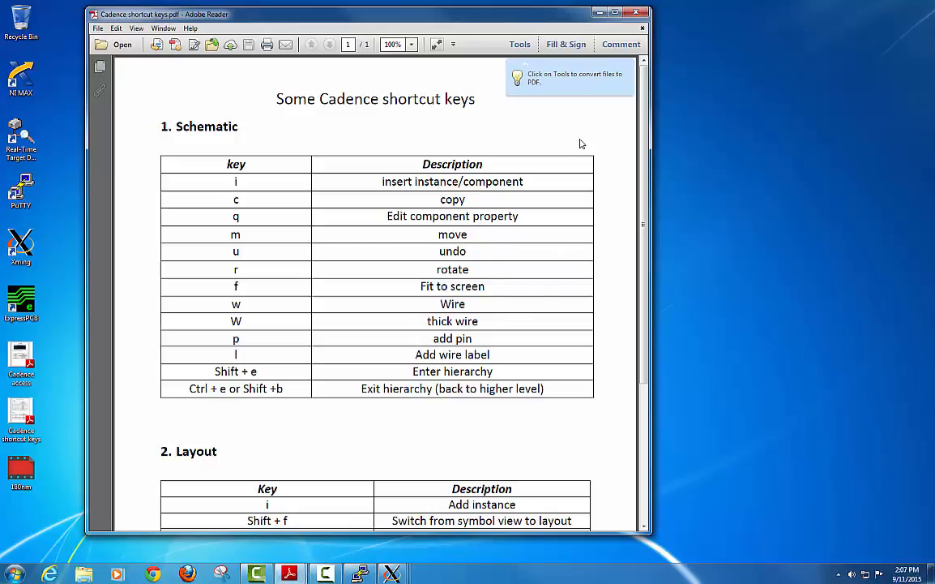
click(599, 12)
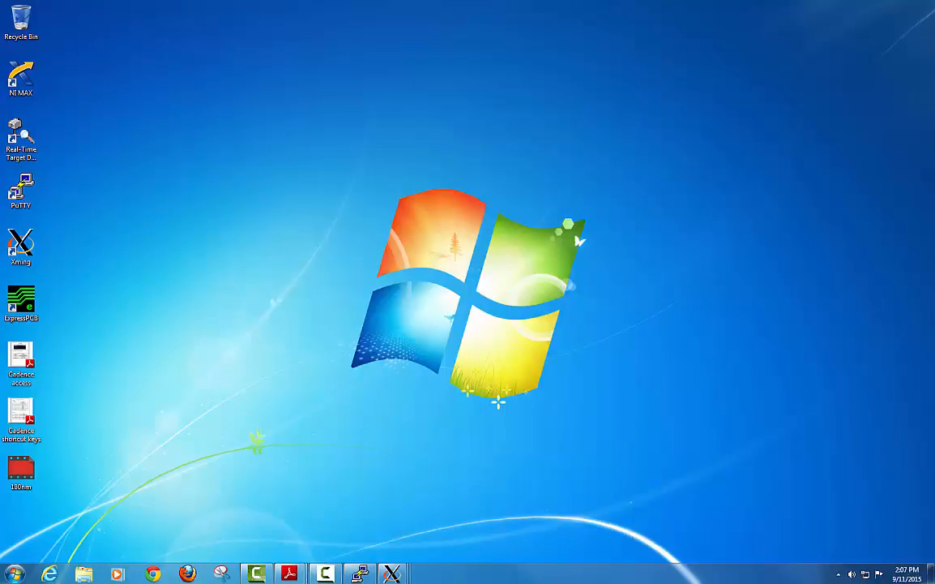
Start Add Instance with i and browse to the NCSU_Devices_FreePDK45 library.
mouse_move(300, 575)
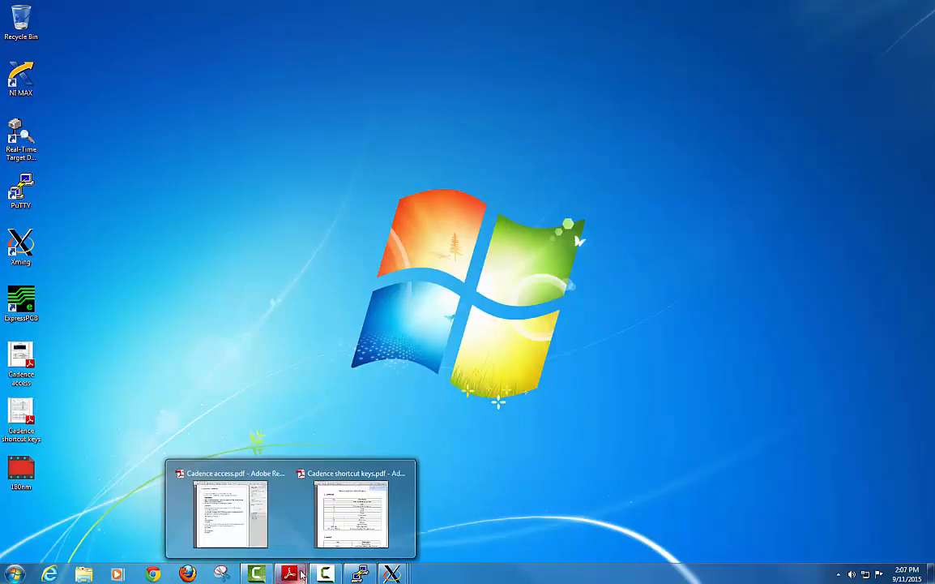
mouse_move(391, 575)
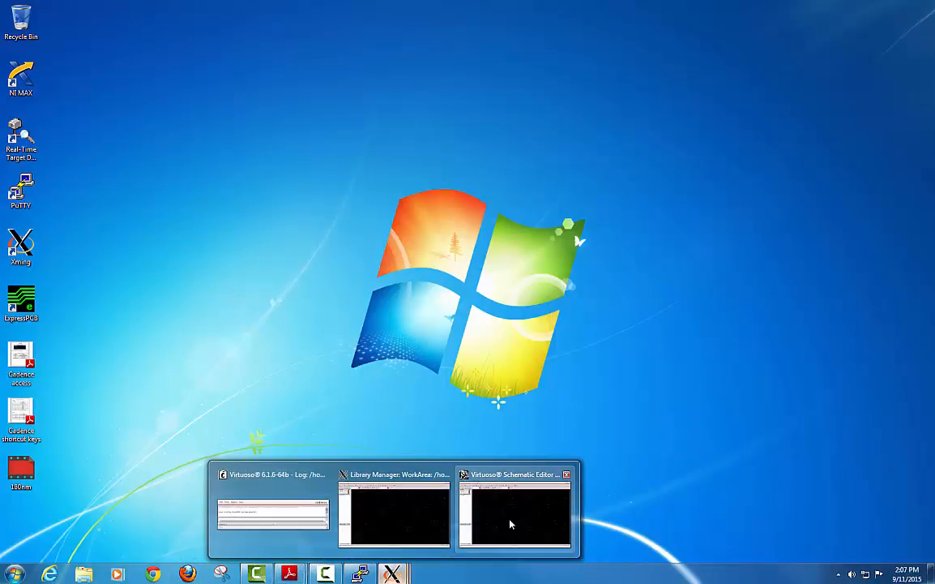
click(510, 527)
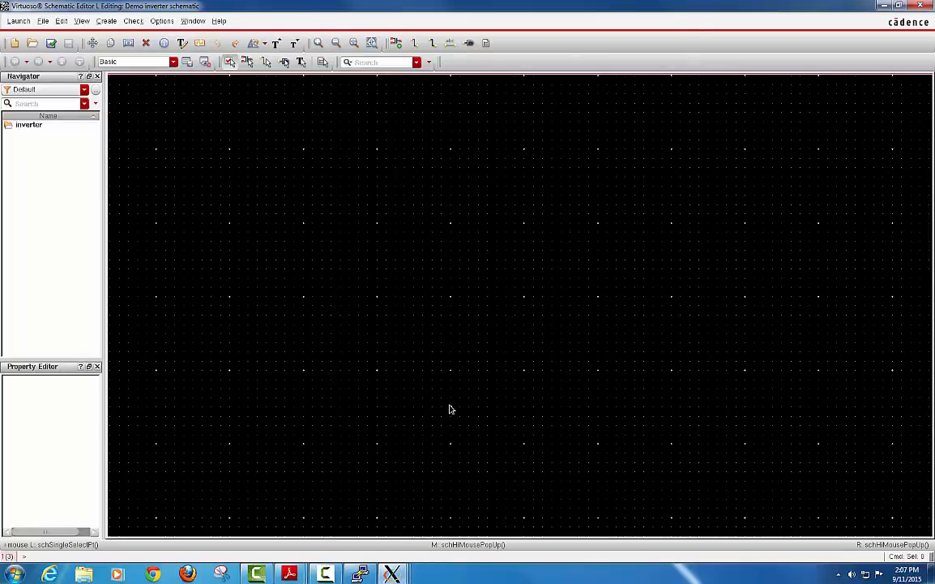
key(i)
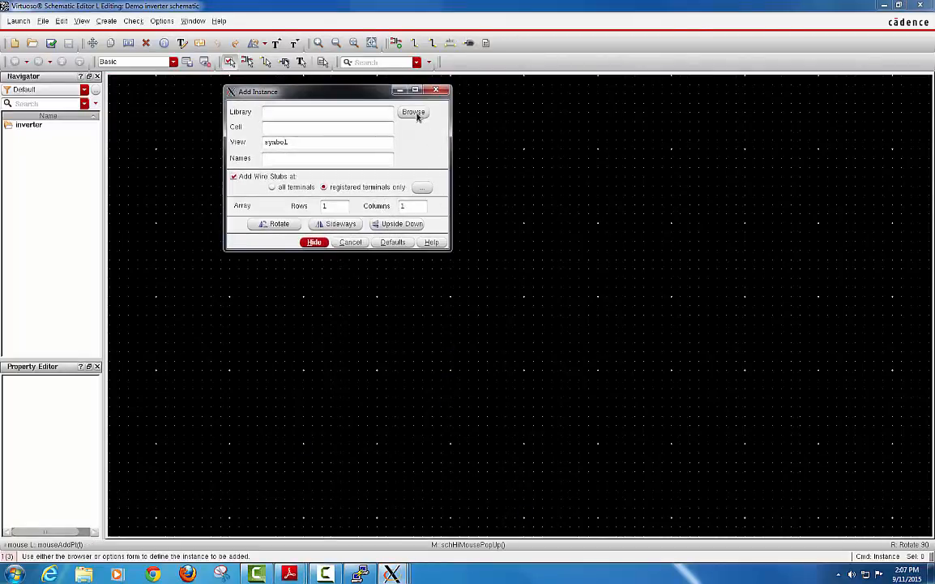
click(415, 112)
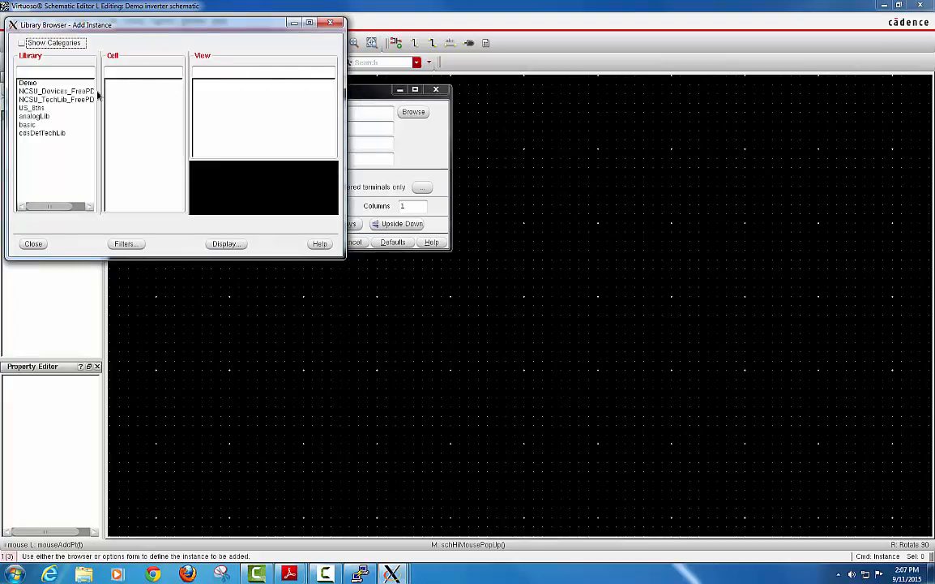
drag(345, 91, 494, 96)
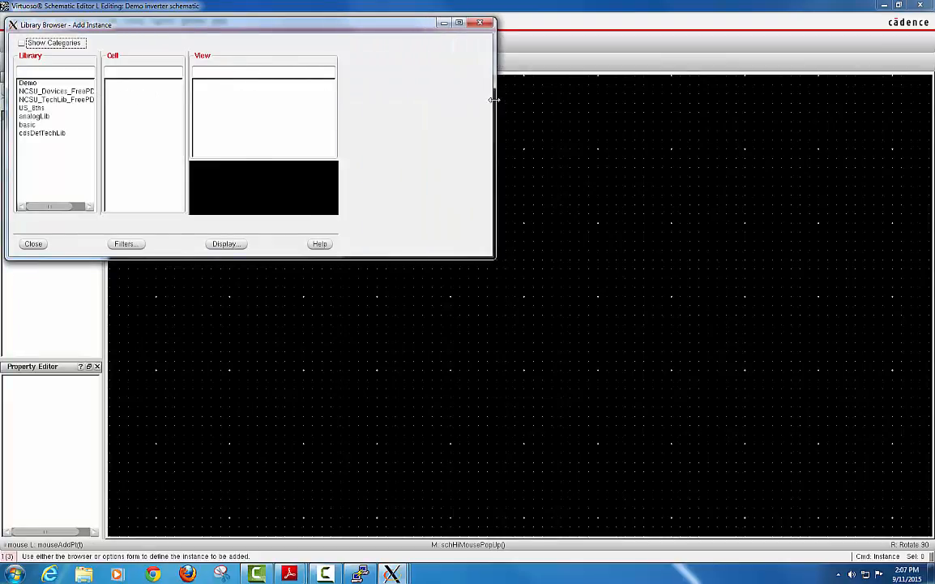
click(94, 94)
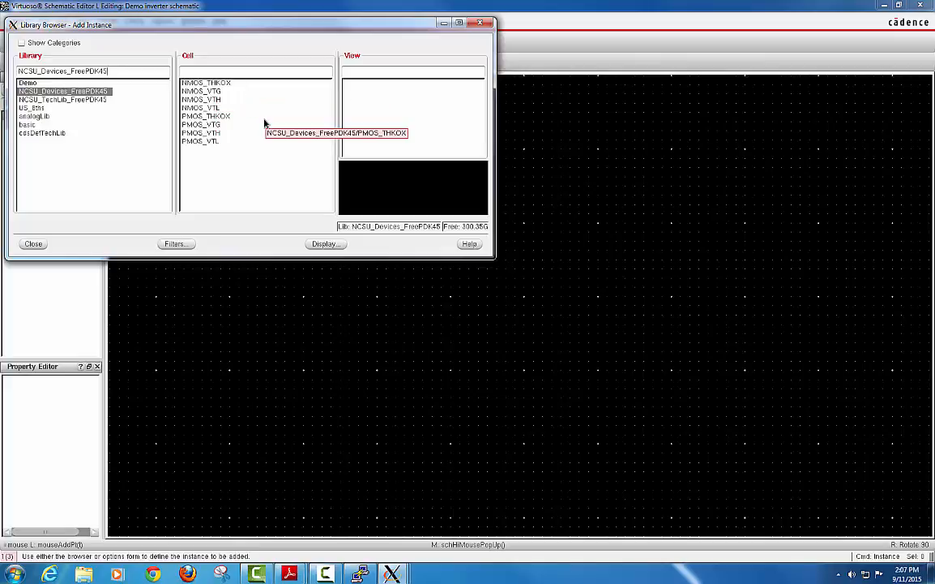
Place the NMOS_VTL symbol as instance M0 near the canvas centre.
click(217, 109)
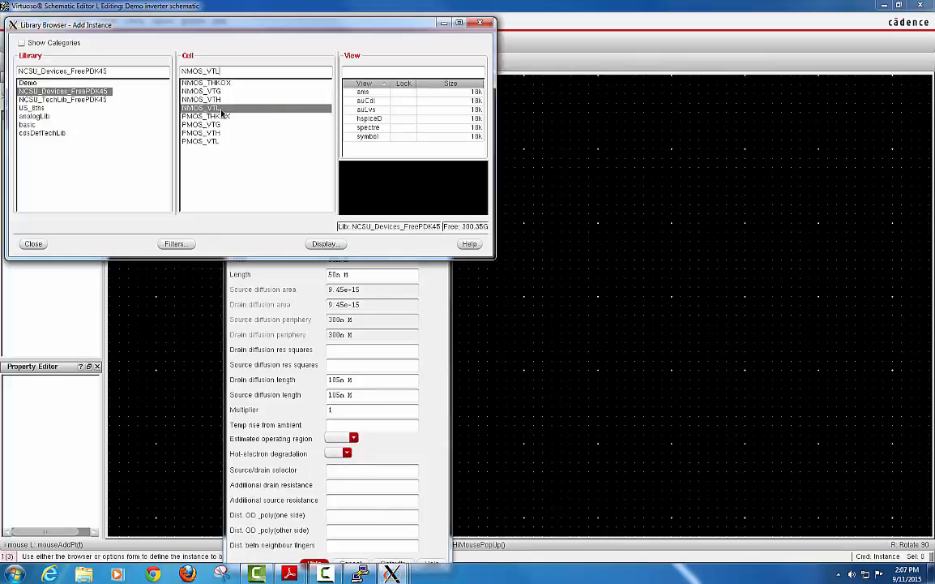
click(368, 136)
click(444, 24)
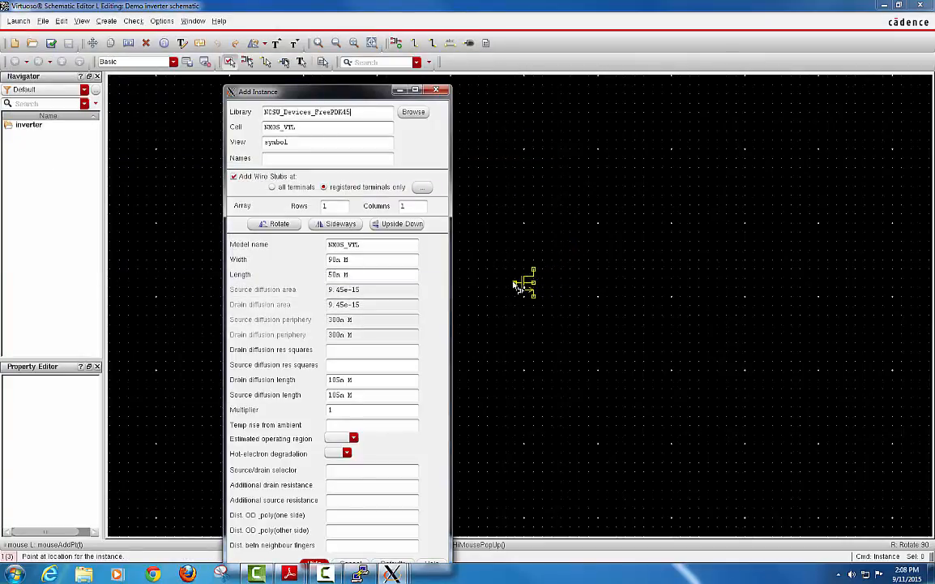
click(516, 284)
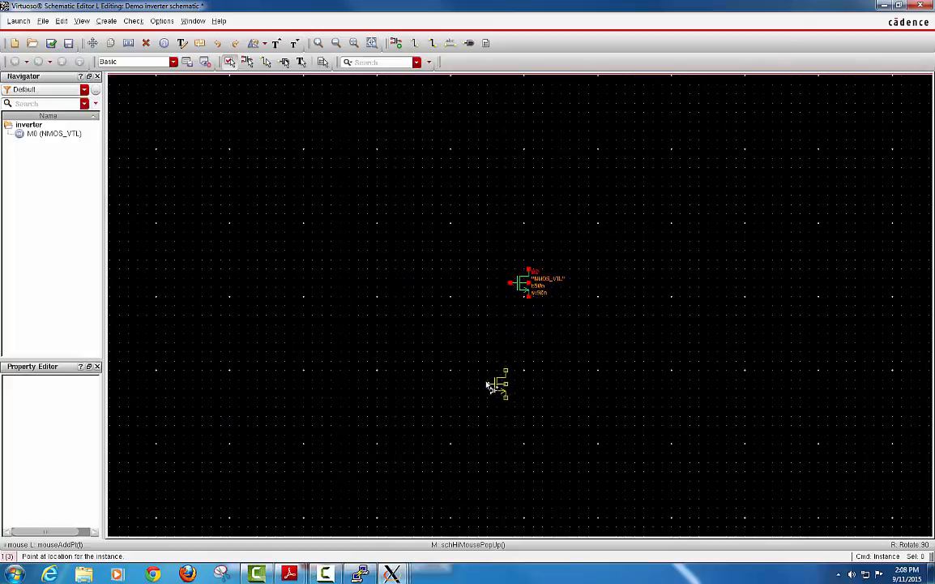
key(Escape)
Start a new instance and choose the PMOS_VTL cell from the library browser.
mouse_move(391, 573)
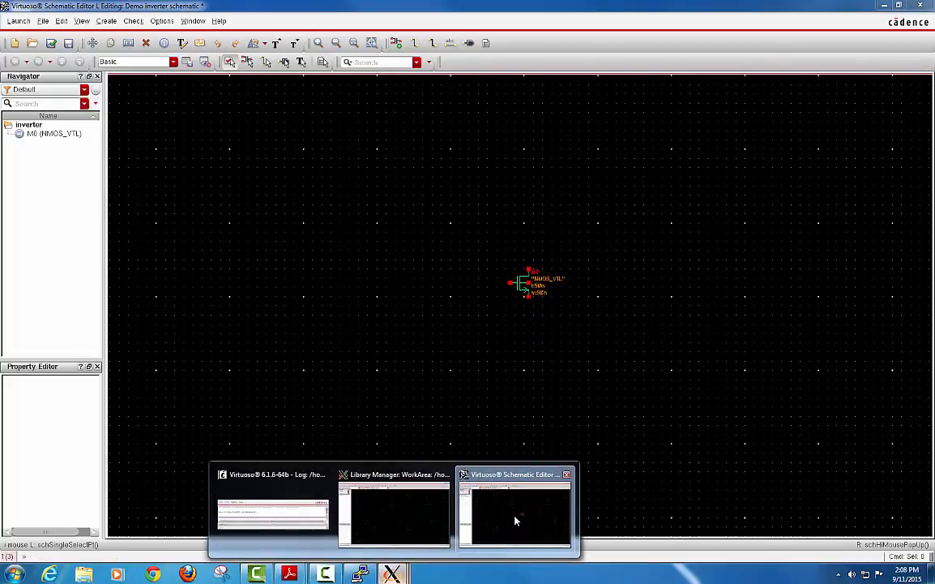
click(515, 520)
key(i)
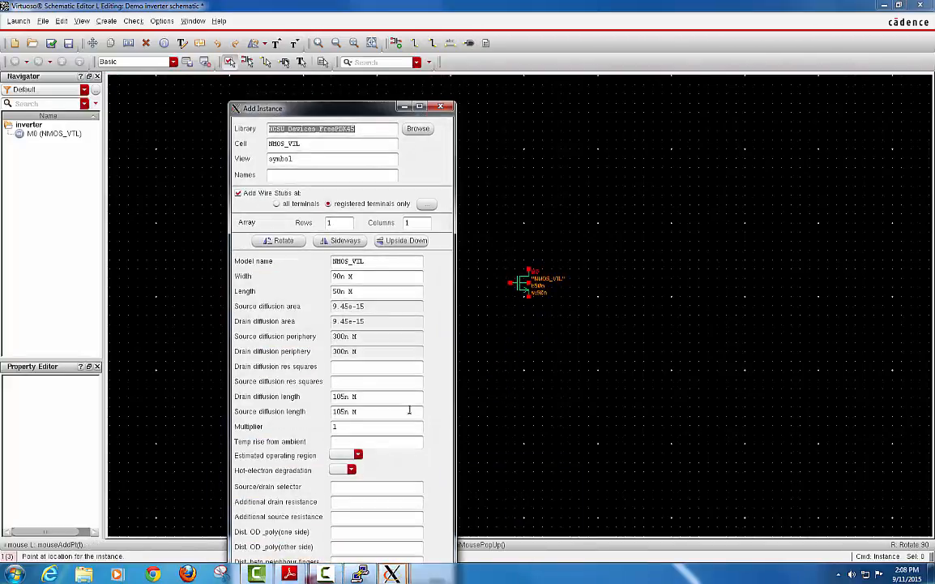
drag(378, 111, 382, 89)
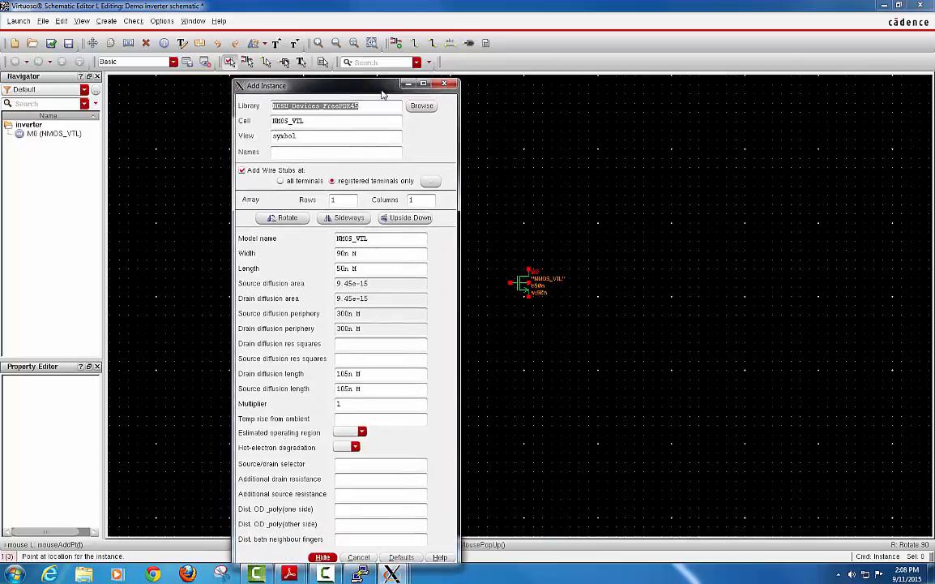
click(420, 107)
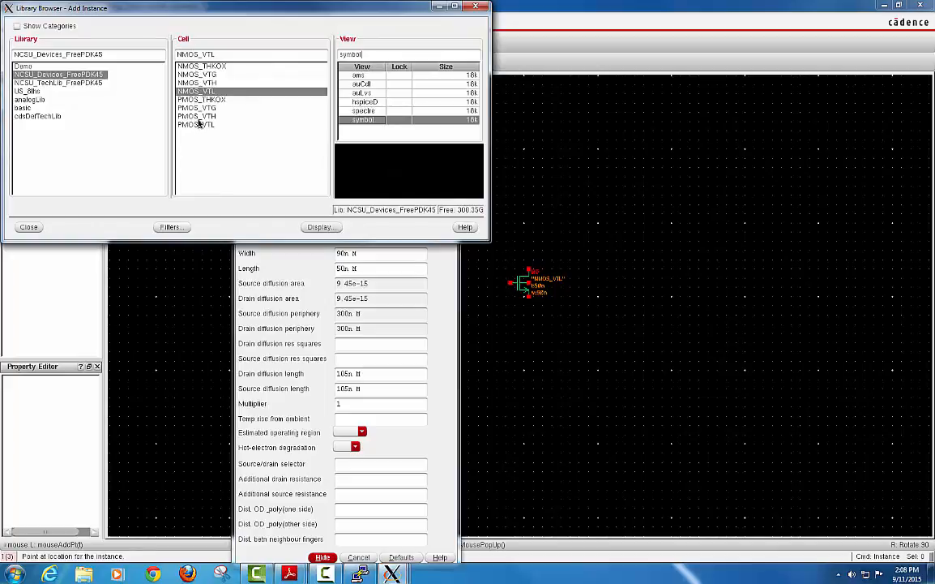
click(199, 124)
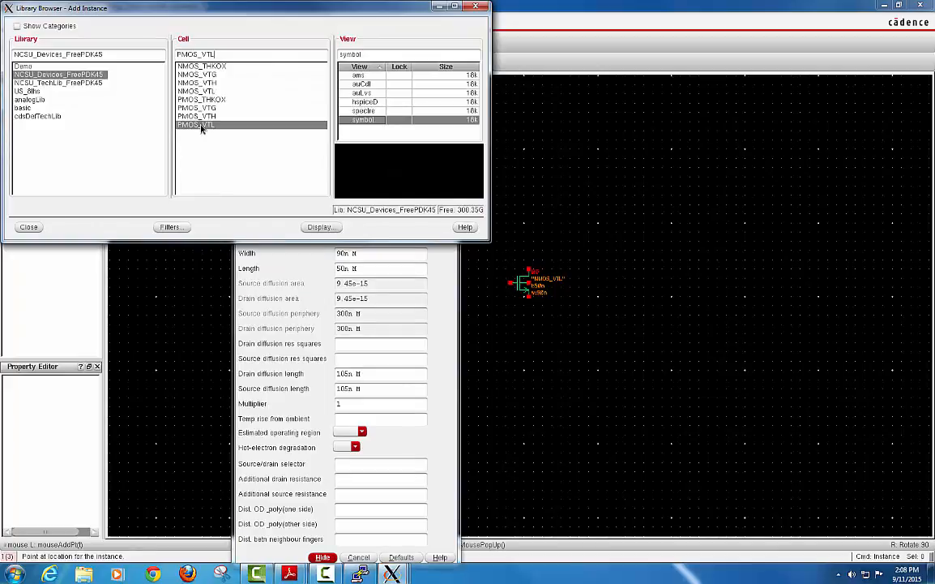
click(439, 8)
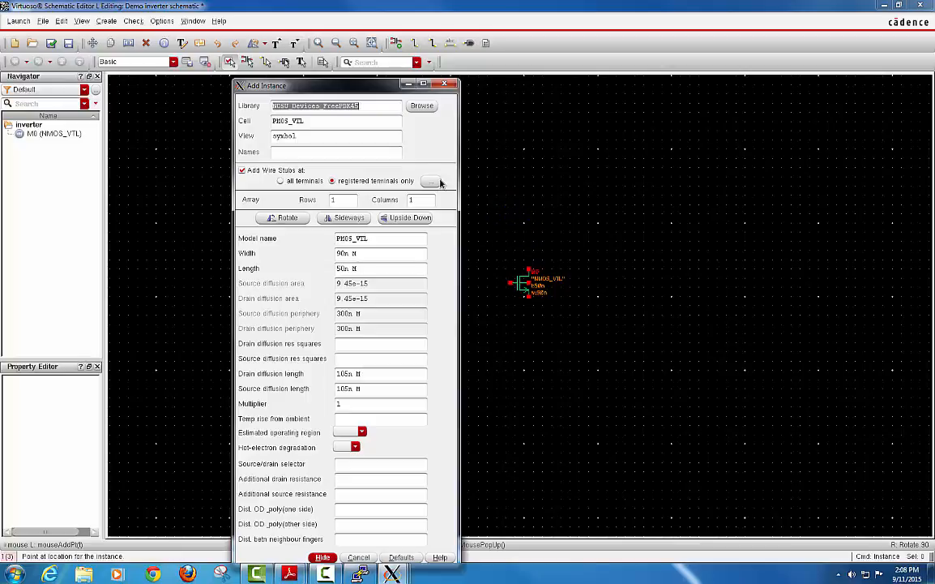
Set the transistor width to 180n and place the PMOS just above the NMOS.
drag(374, 86, 367, 58)
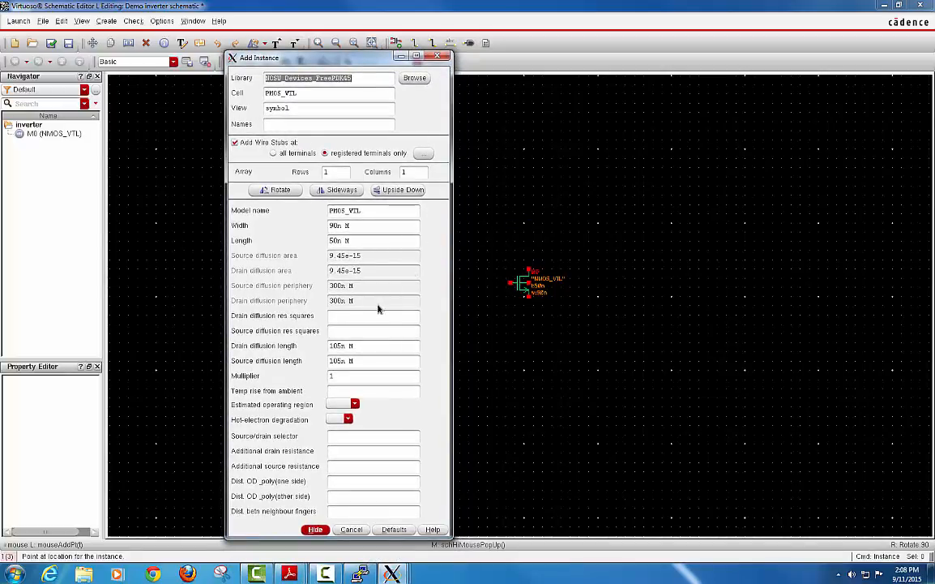
click(357, 225)
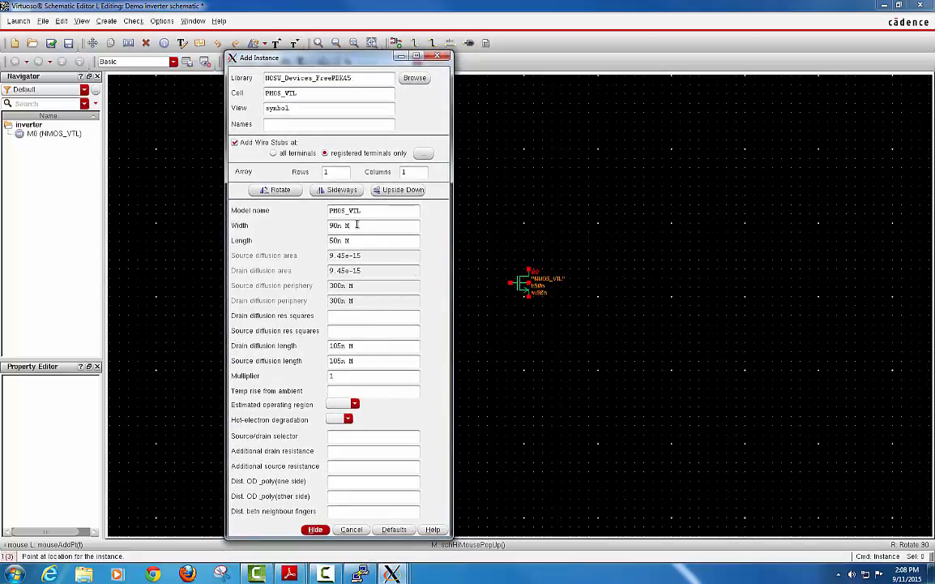
drag(357, 225, 276, 215)
text(180.)
key(Tab)
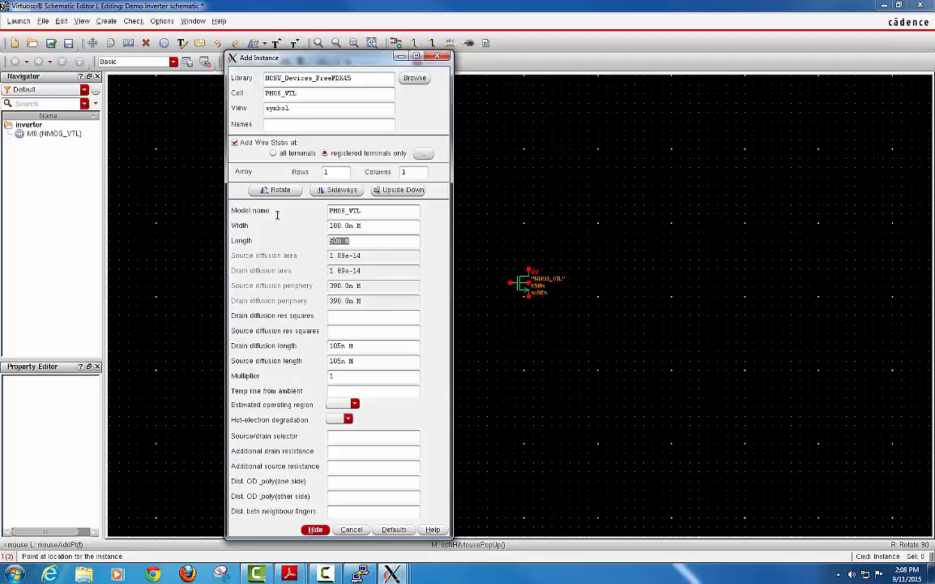
key(Return)
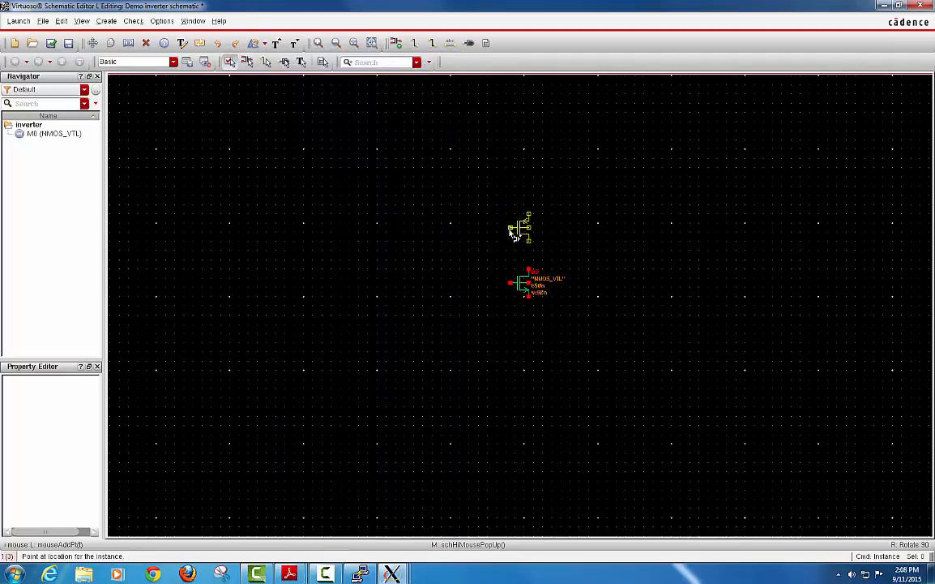
click(511, 233)
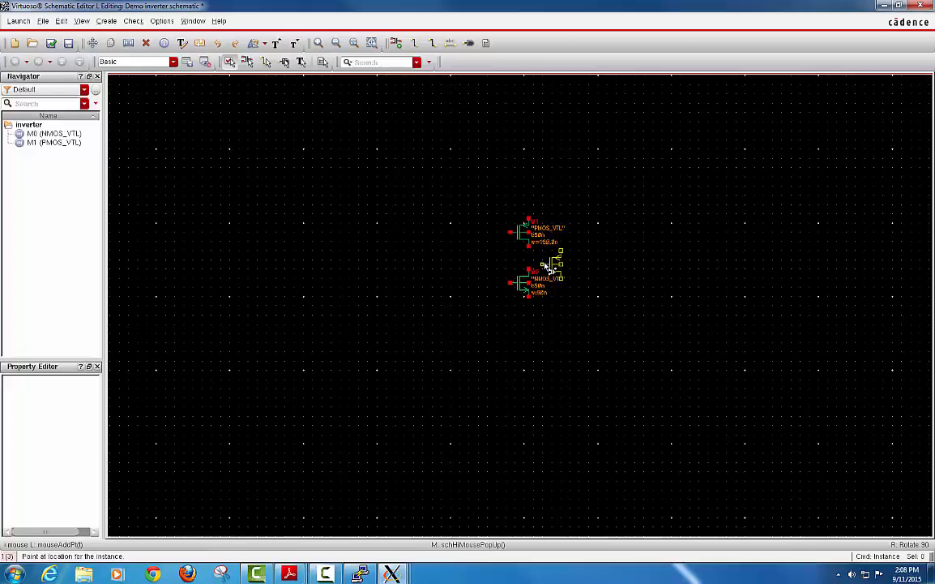
End PMOS placement, zoom in on the transistors, and open the library browser for a new instance.
key(Escape)
ctrl+scroll(543, 263, up, 1)
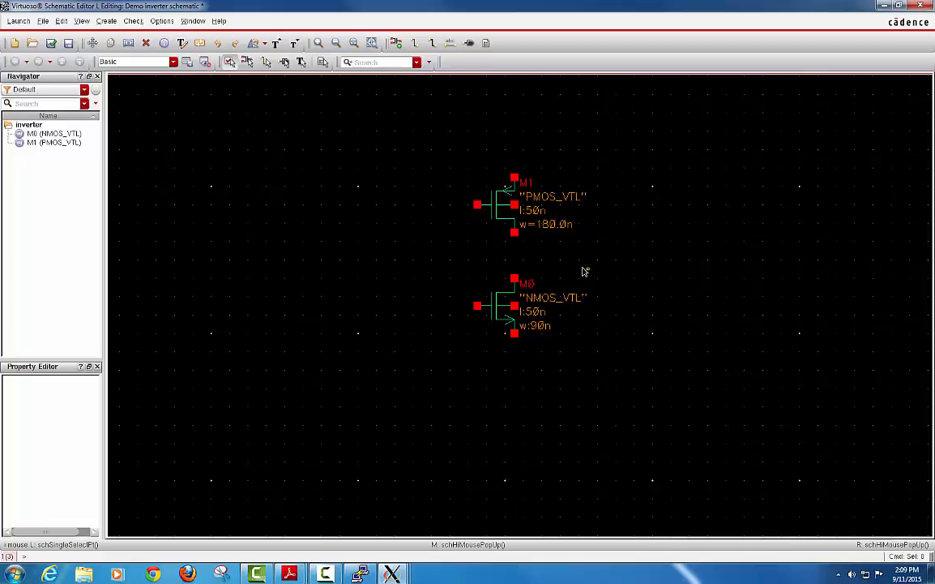
key(i)
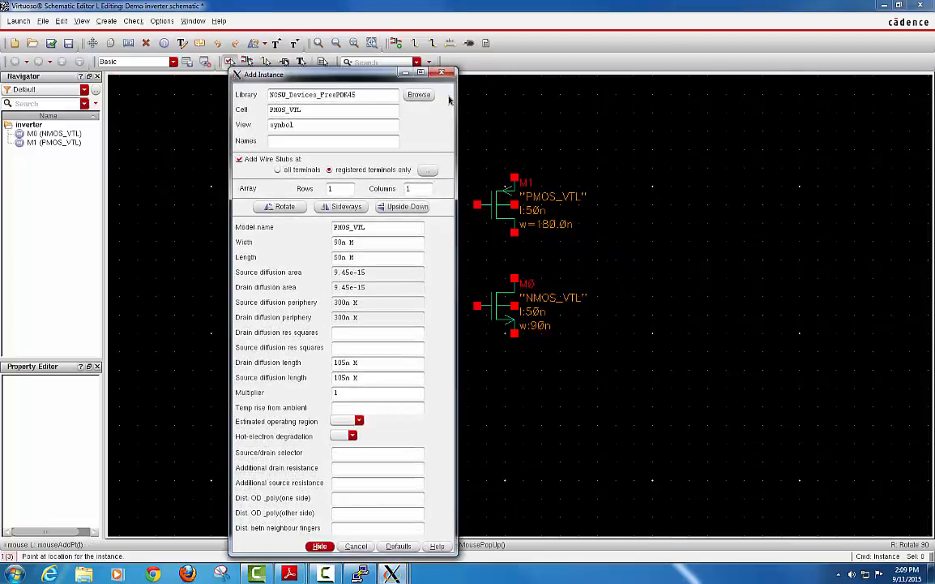
click(418, 94)
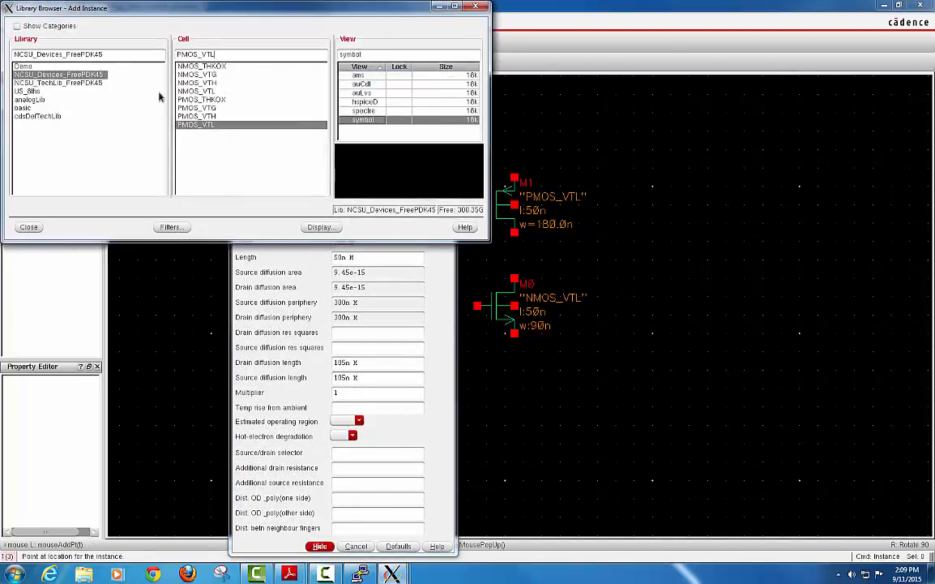
Place an analogLib vdd supply symbol above the PMOS transistor.
click(31, 98)
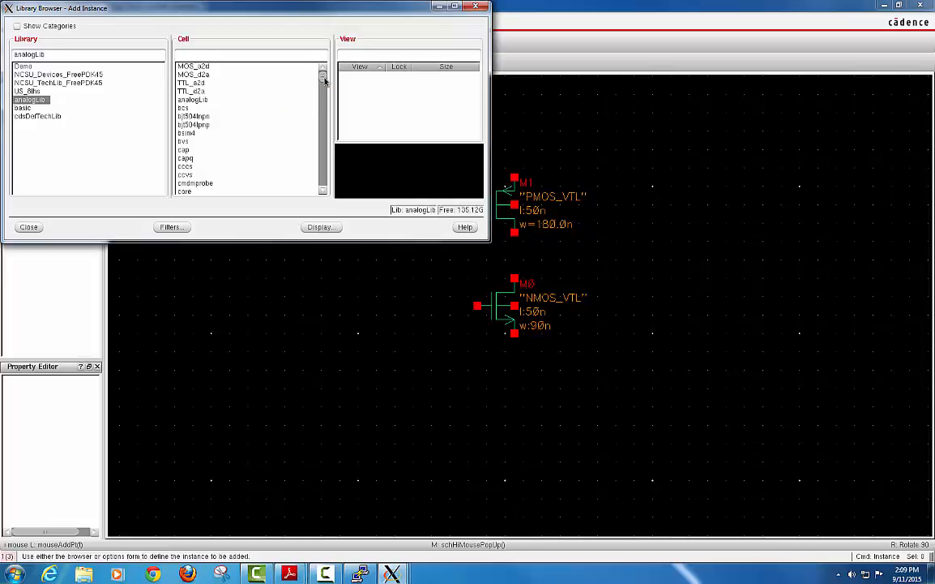
drag(324, 81, 326, 164)
click(184, 158)
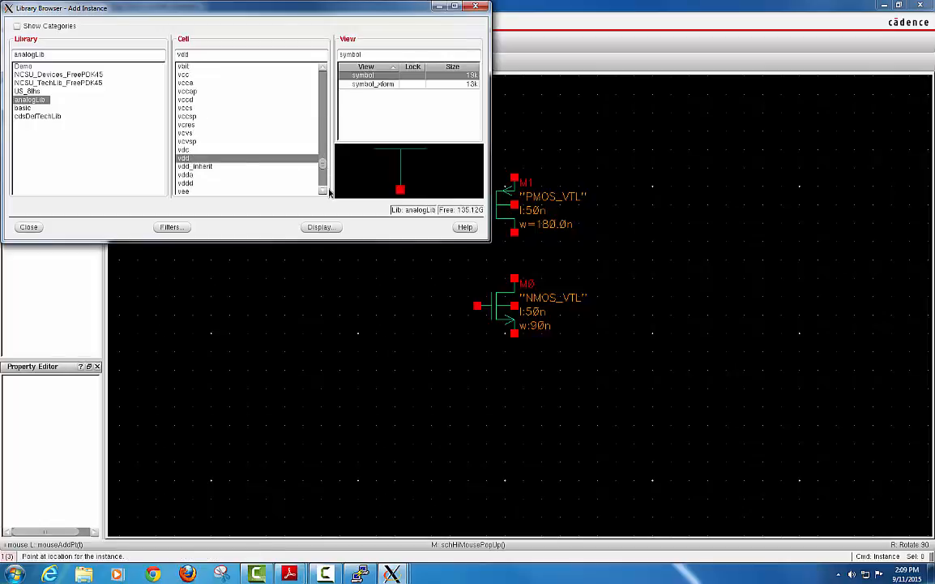
click(438, 8)
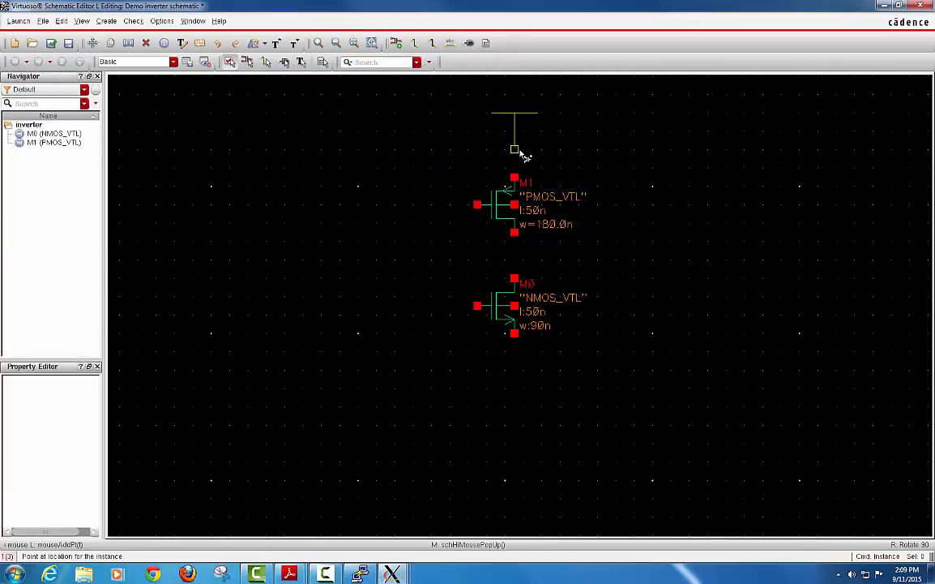
click(519, 151)
key(Escape)
Change the cell to gnd and place the ground symbol below NMOS M0.
key(i)
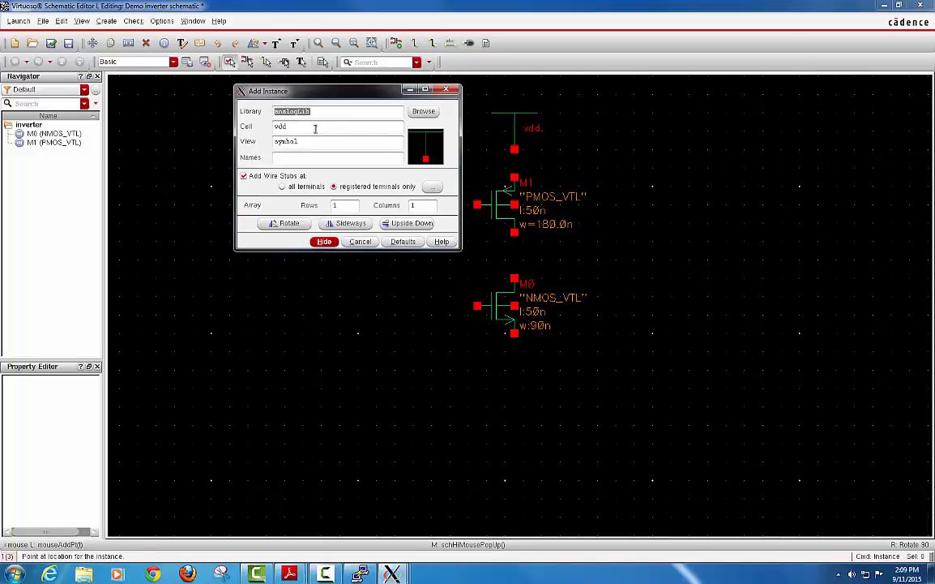
drag(315, 128, 253, 128)
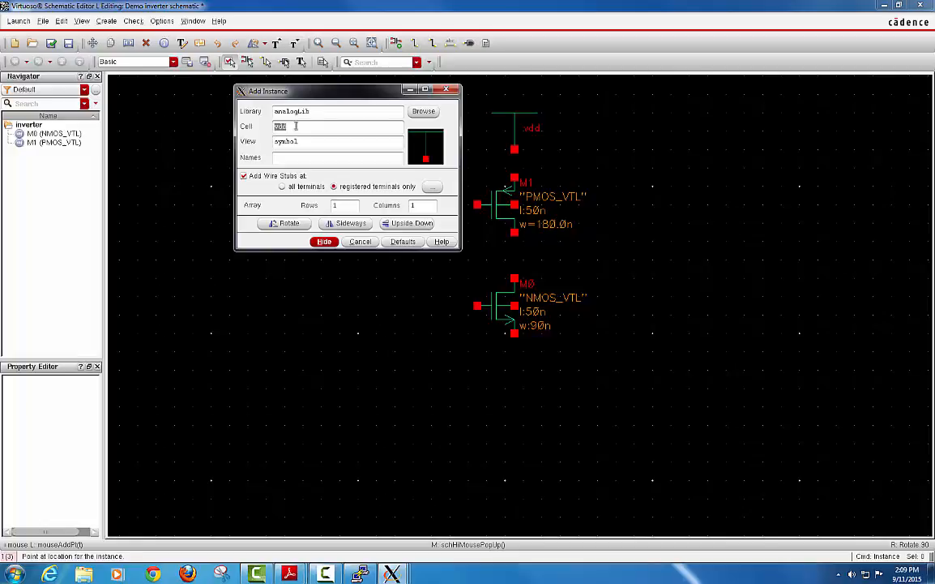
text(gnd)
click(423, 111)
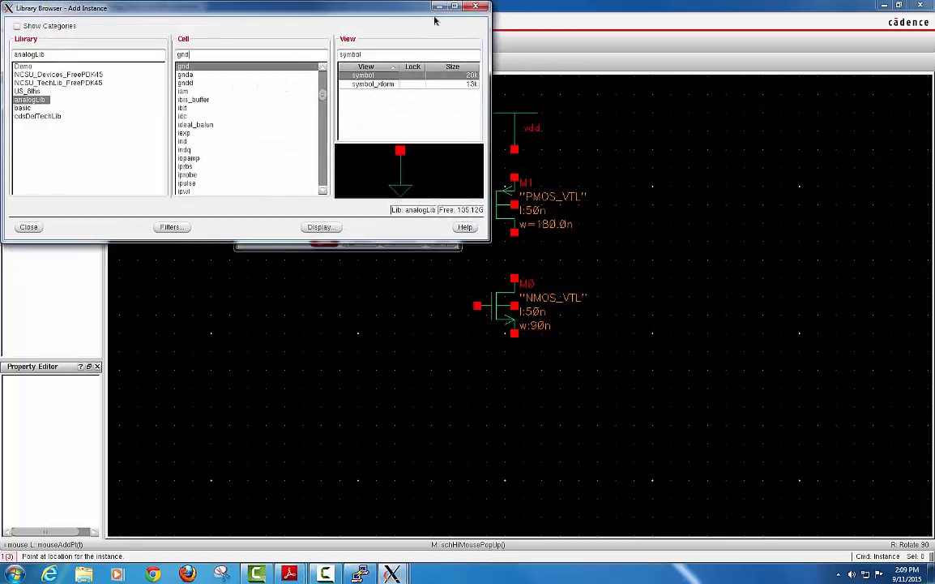
click(474, 7)
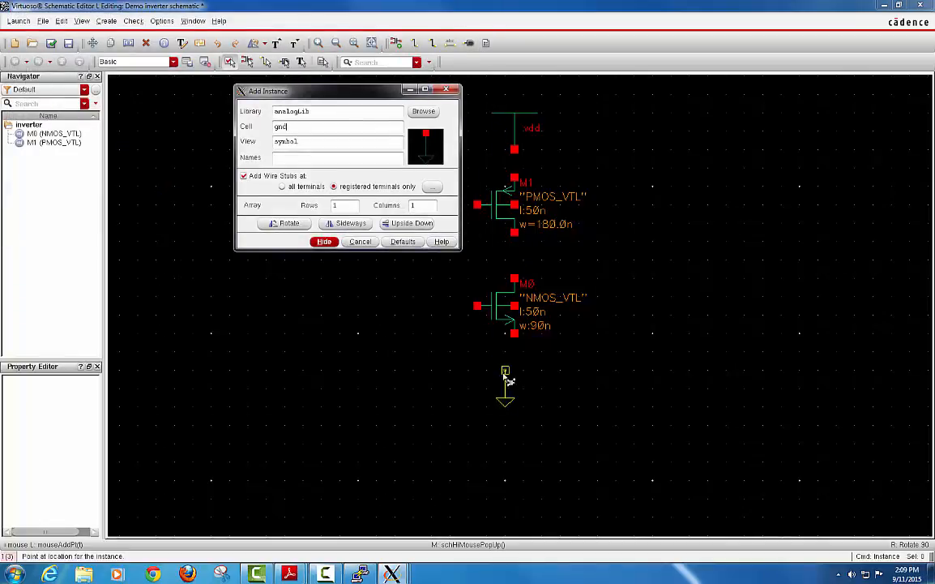
click(324, 242)
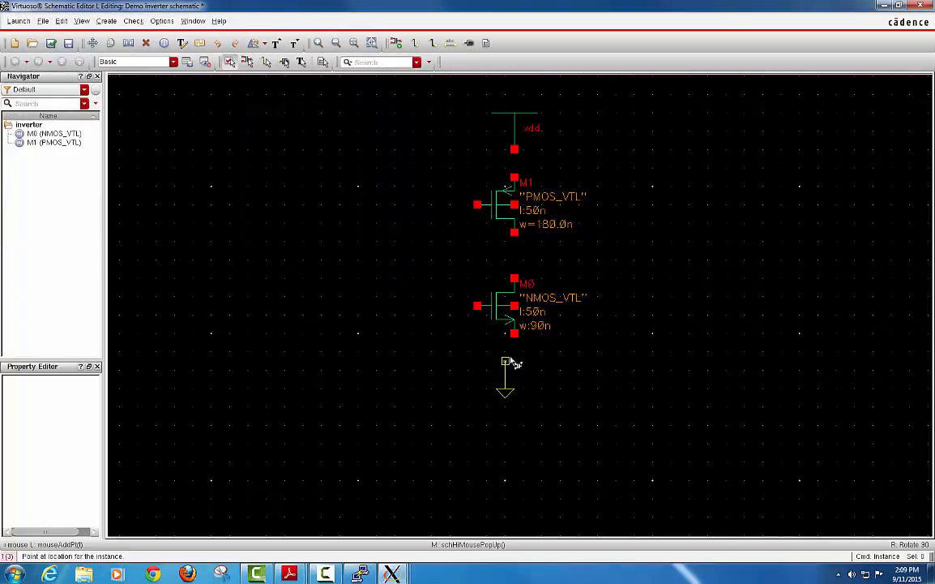
click(517, 365)
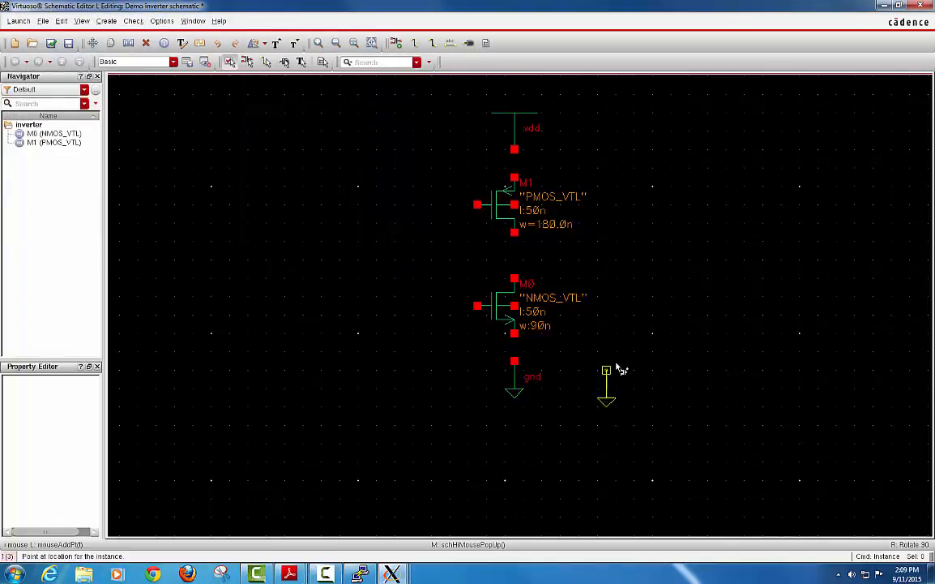
key(Escape)
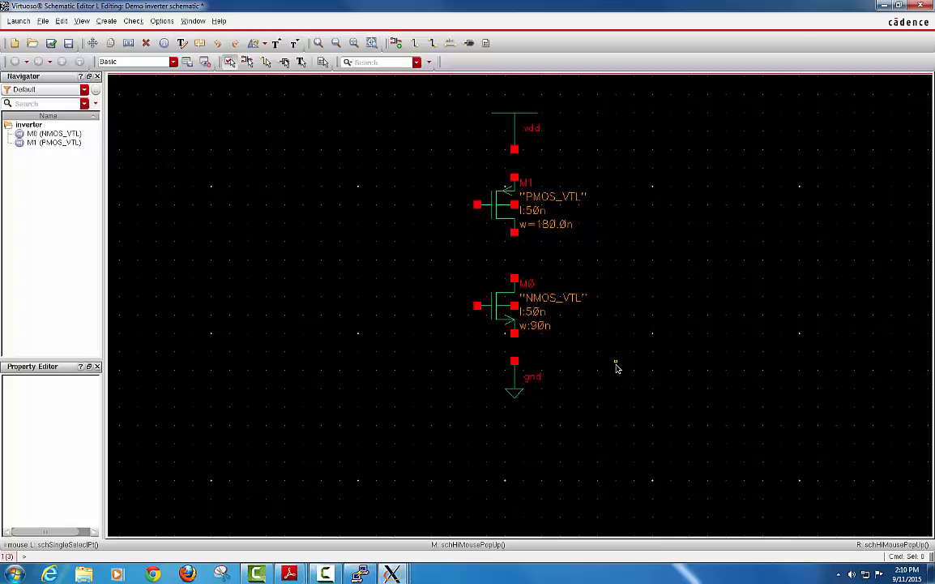
Place the input pin In to the left of the transistors.
key(p)
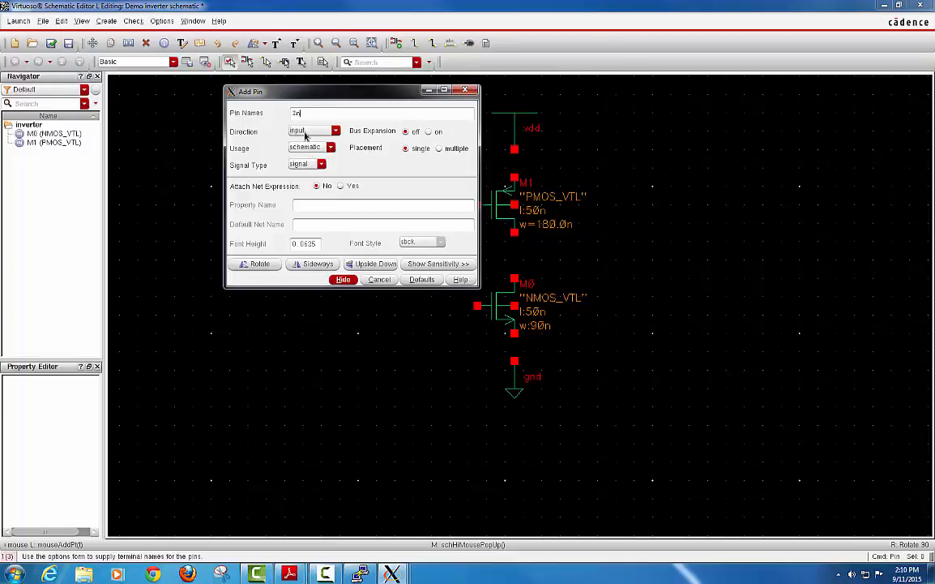
click(343, 279)
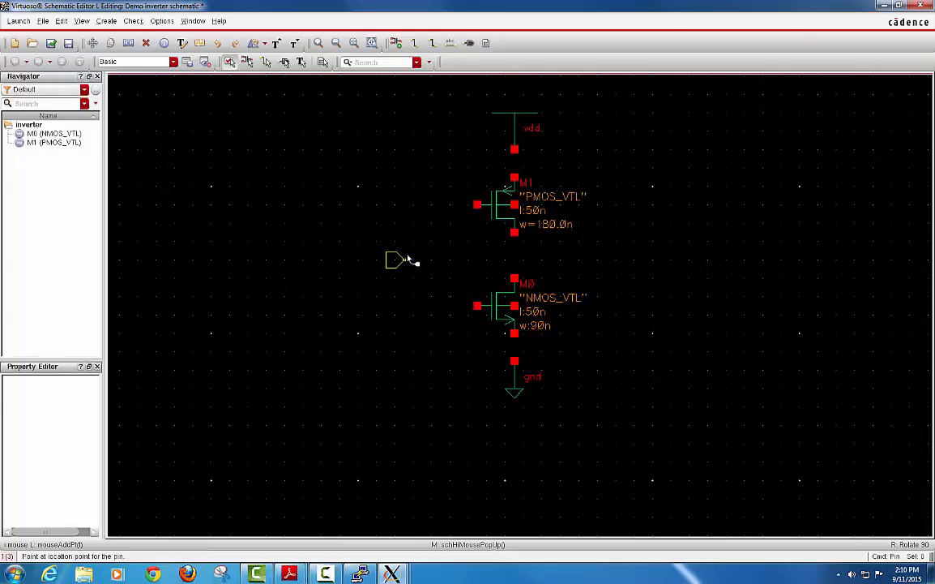
click(409, 253)
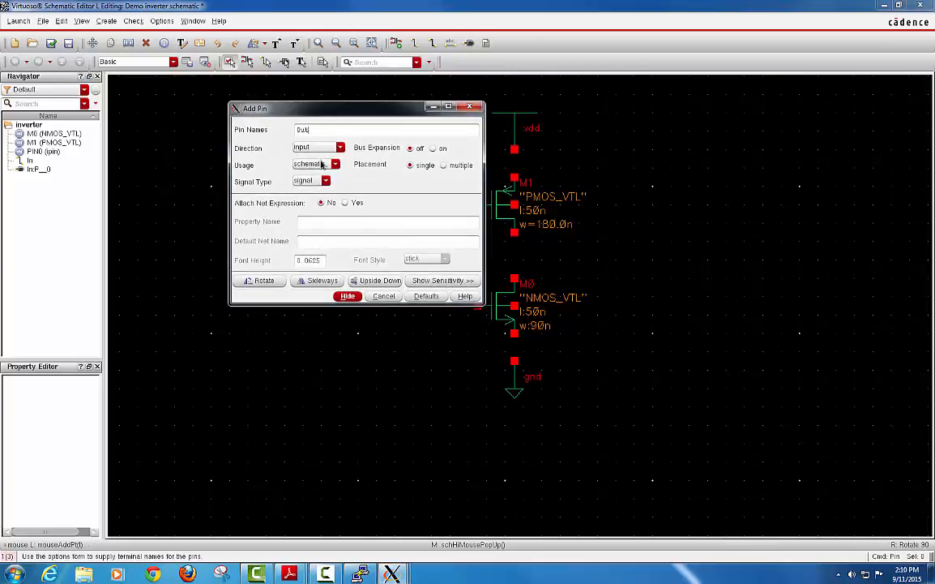
Add the Out pin with output direction to the right of the transistors.
click(317, 148)
click(318, 165)
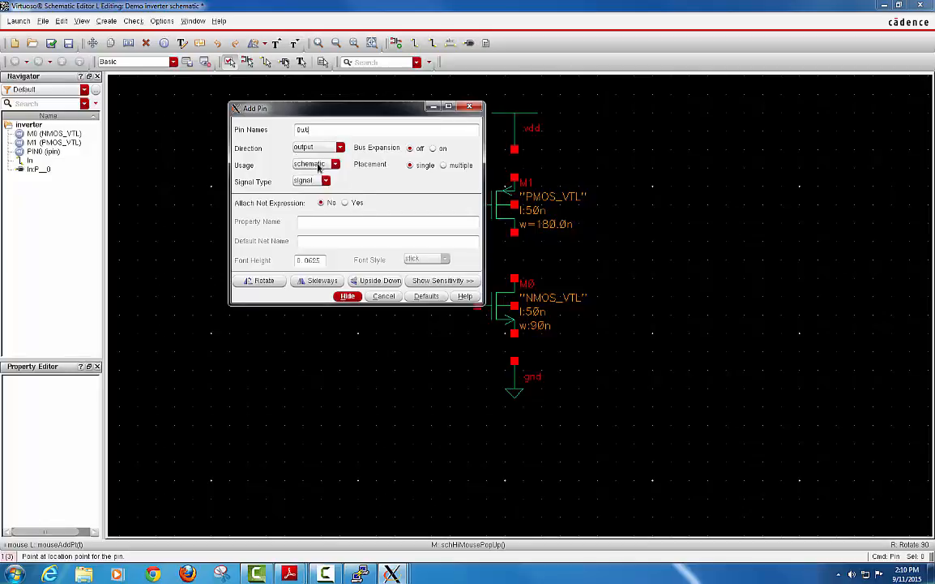
click(611, 252)
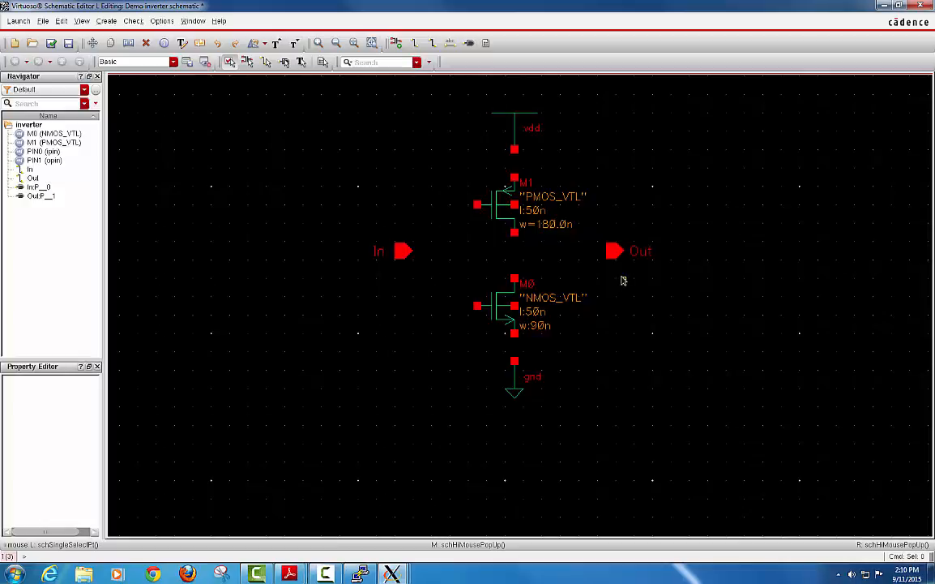
key(w)
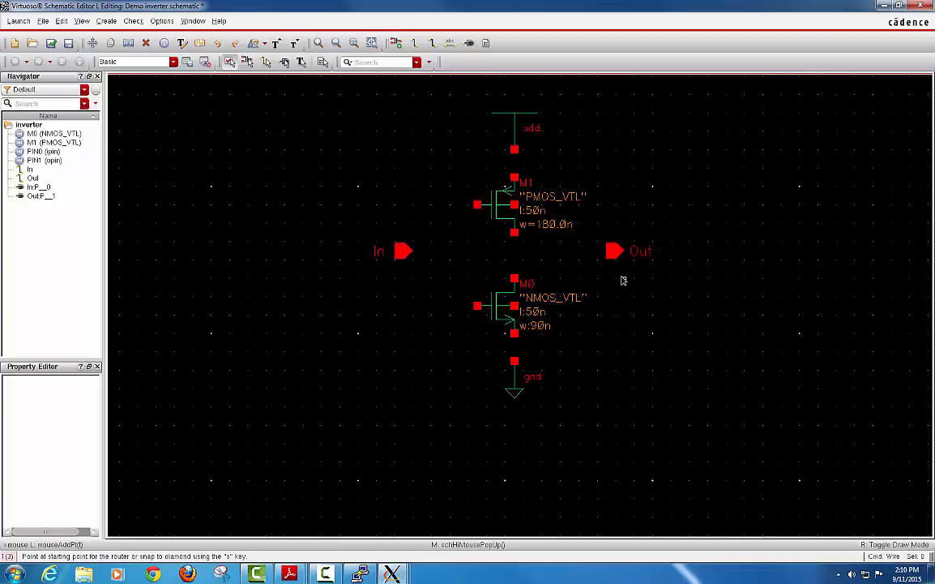
Wire vdd to M1, M1 to M0, and M0 to gnd in a vertical chain.
click(514, 149)
click(514, 176)
click(514, 233)
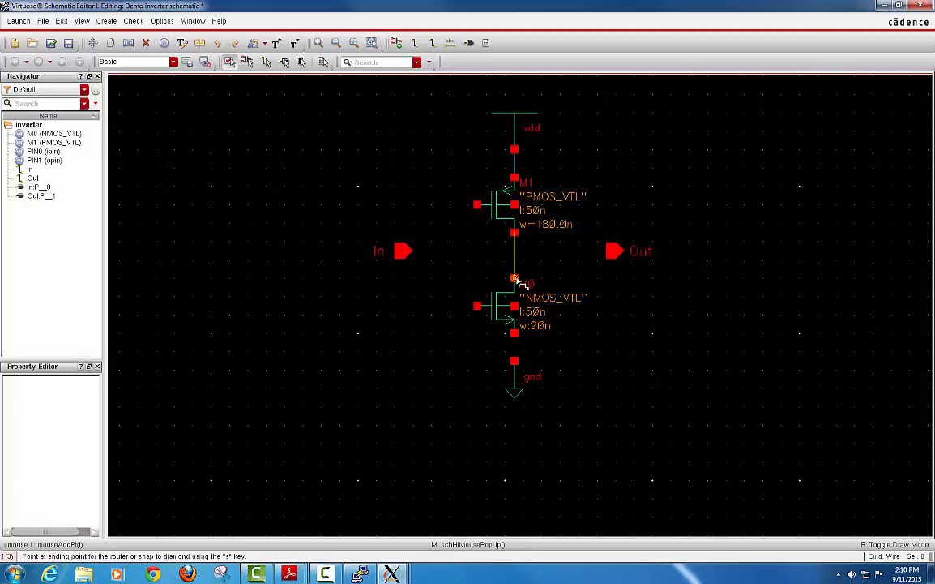
click(514, 279)
click(515, 332)
click(514, 361)
Tie both gates together to In and connect the shared drains to Out.
click(477, 205)
click(478, 305)
click(411, 253)
click(450, 250)
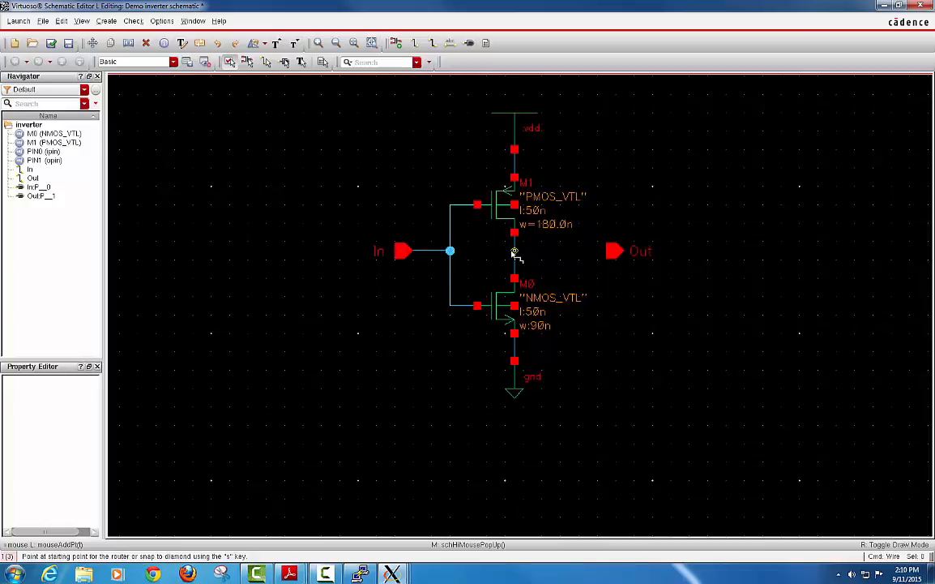
click(514, 250)
click(616, 251)
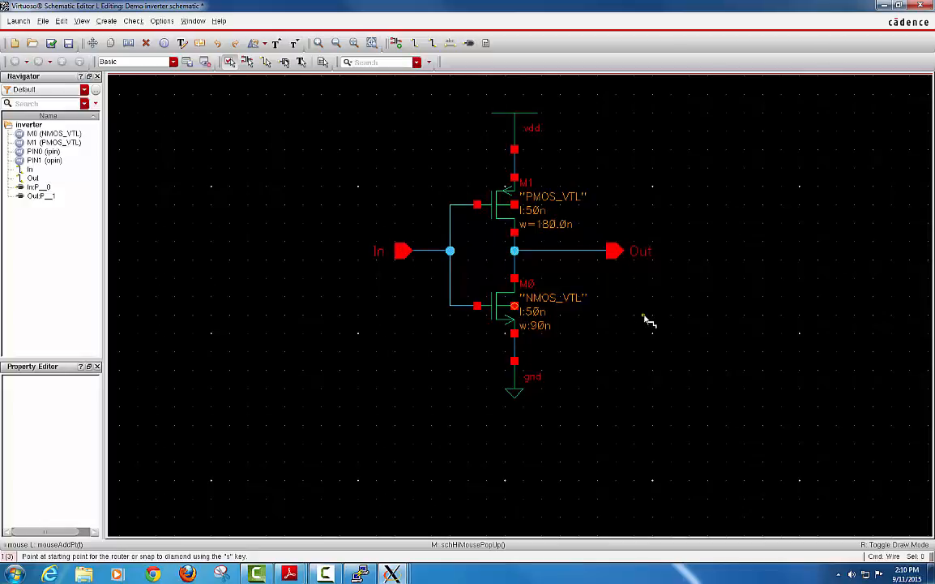
key(Escape)
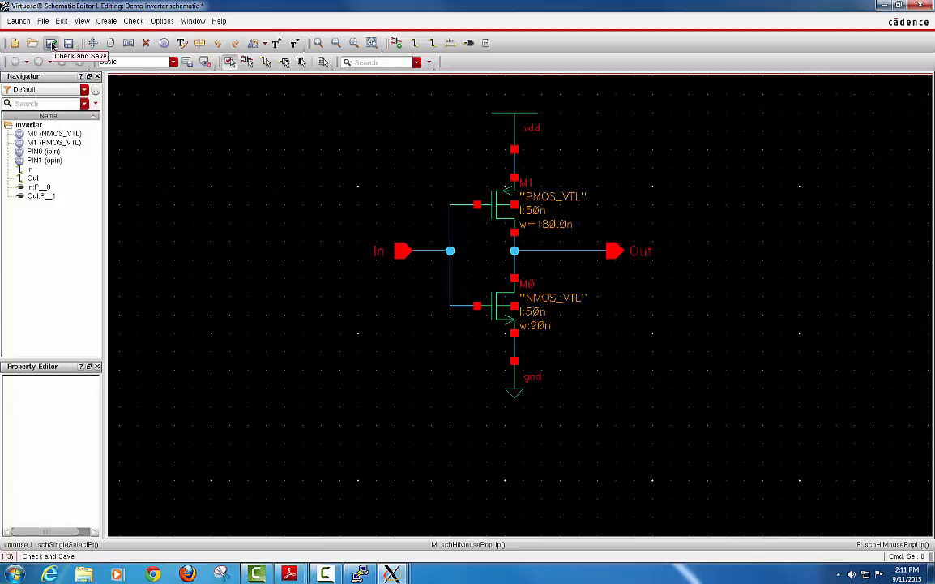
Run Check and Save, dismiss the 0-error, 2-warning report, and inspect the schematic.
click(51, 46)
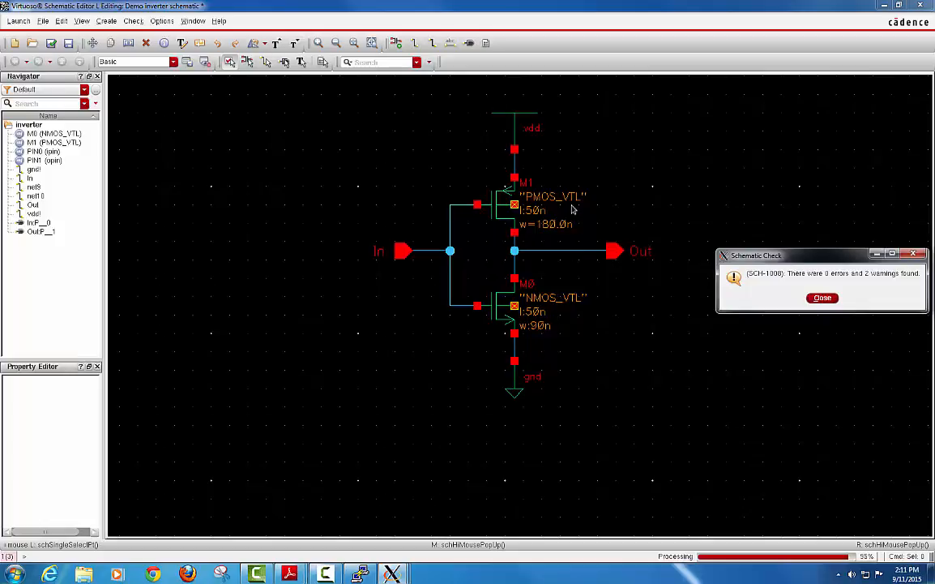
drag(819, 259, 707, 122)
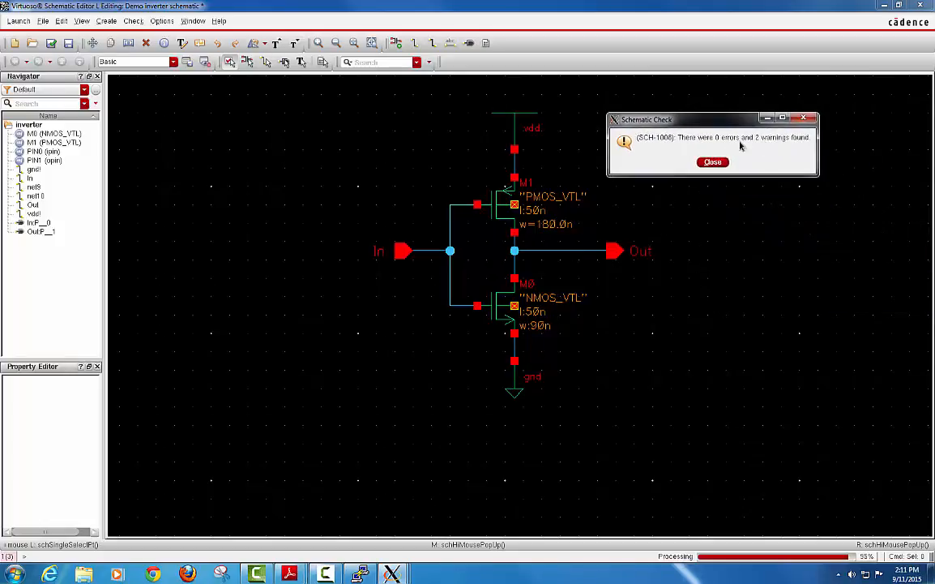
click(713, 163)
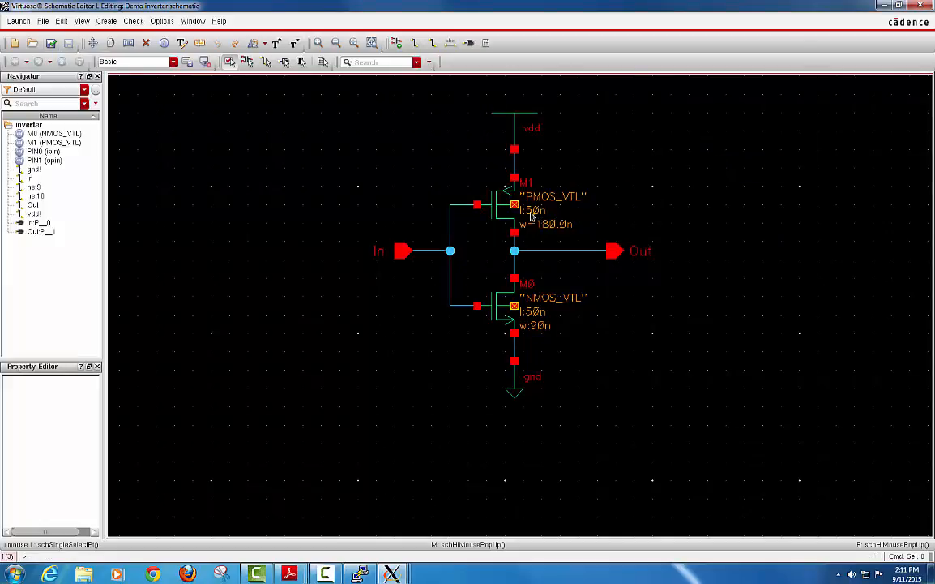
scroll(514, 207, up, 1)
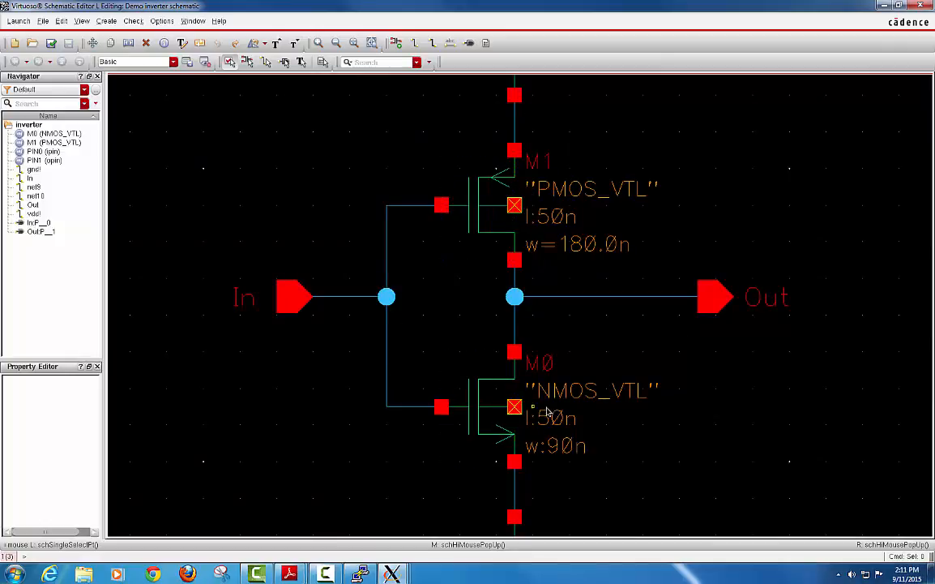
scroll(544, 408, down, 1)
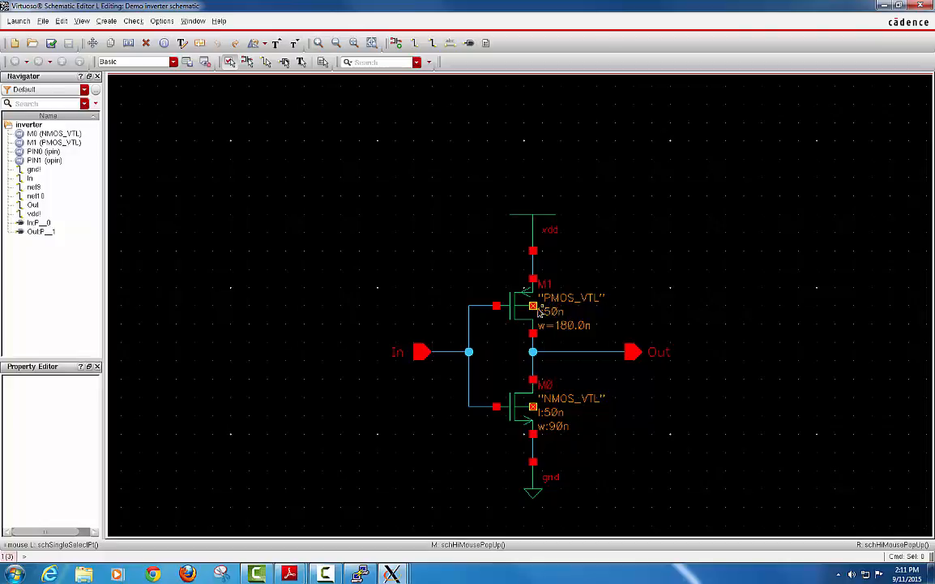
Wire M1's bulk to vdd and M0's bulk to gnd, then check and save again.
key(w)
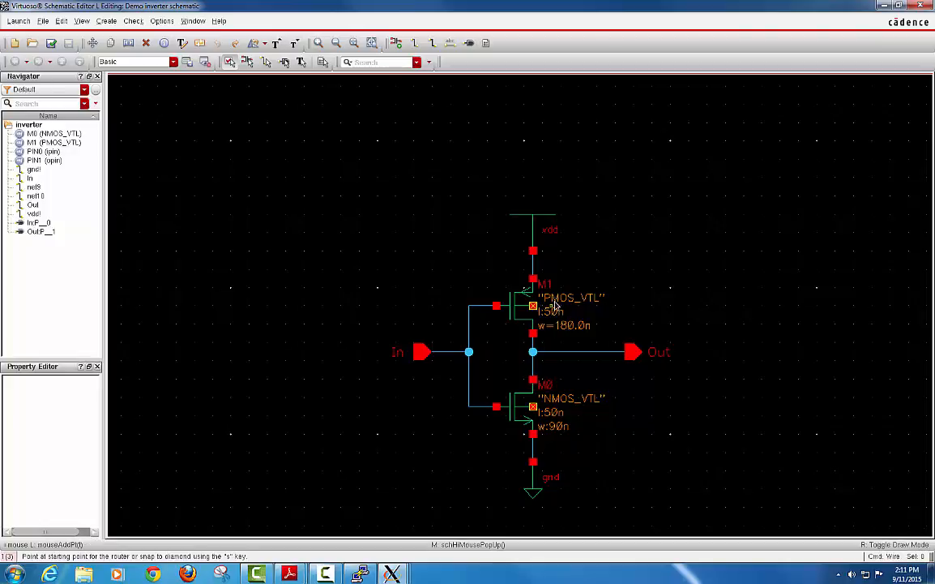
click(570, 305)
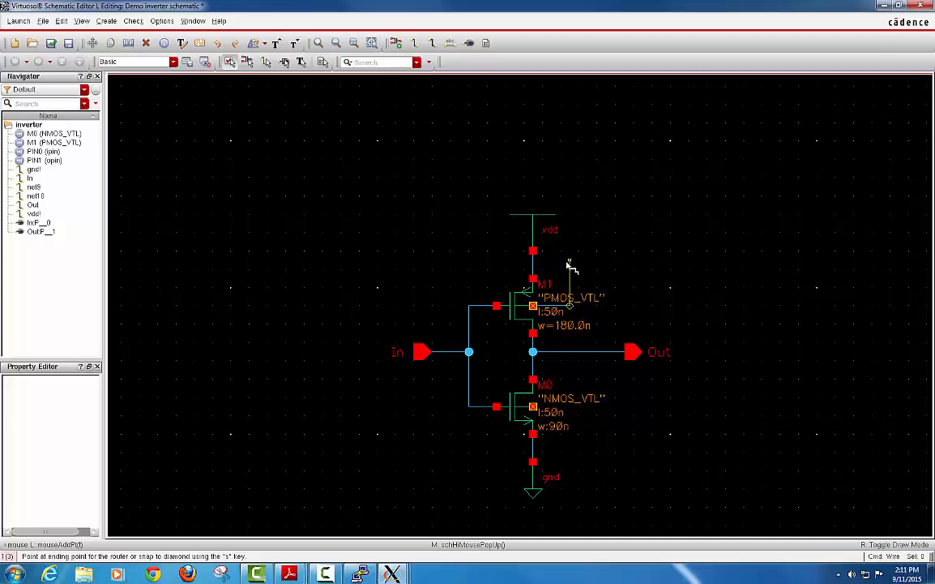
click(533, 260)
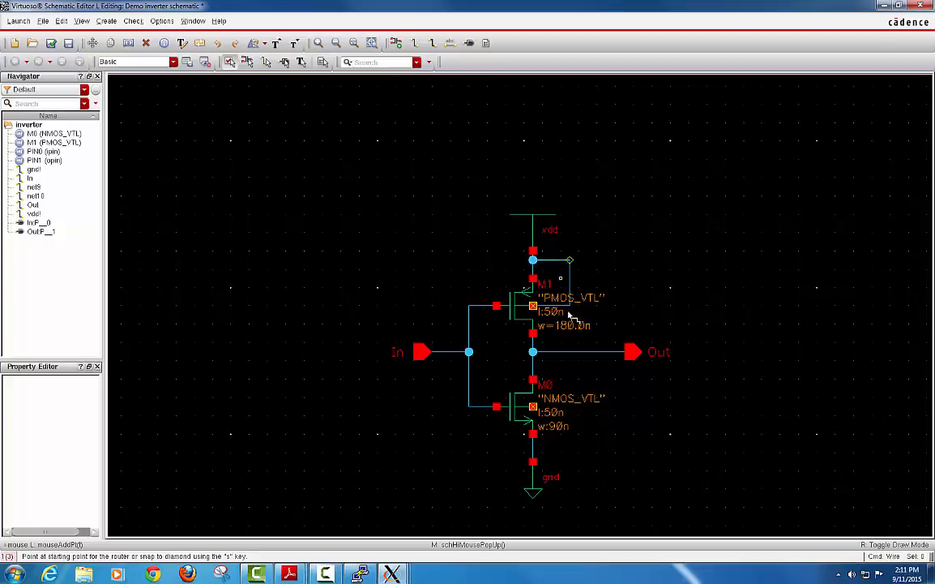
click(578, 406)
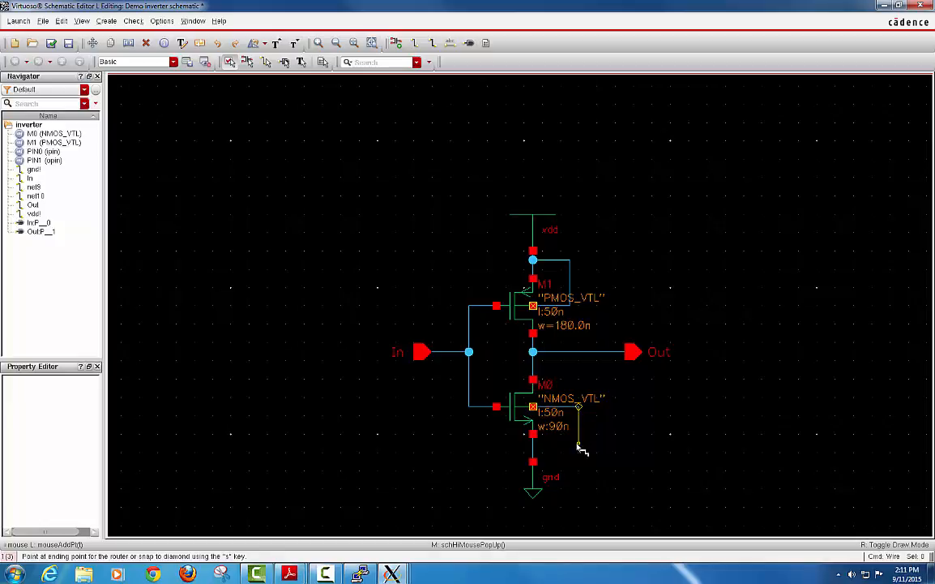
click(533, 453)
key(Escape)
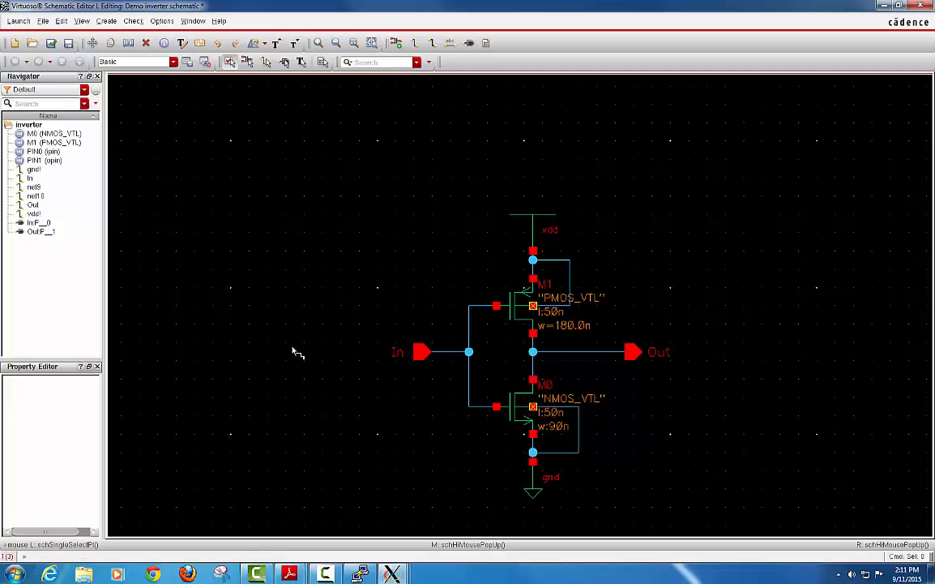
click(51, 44)
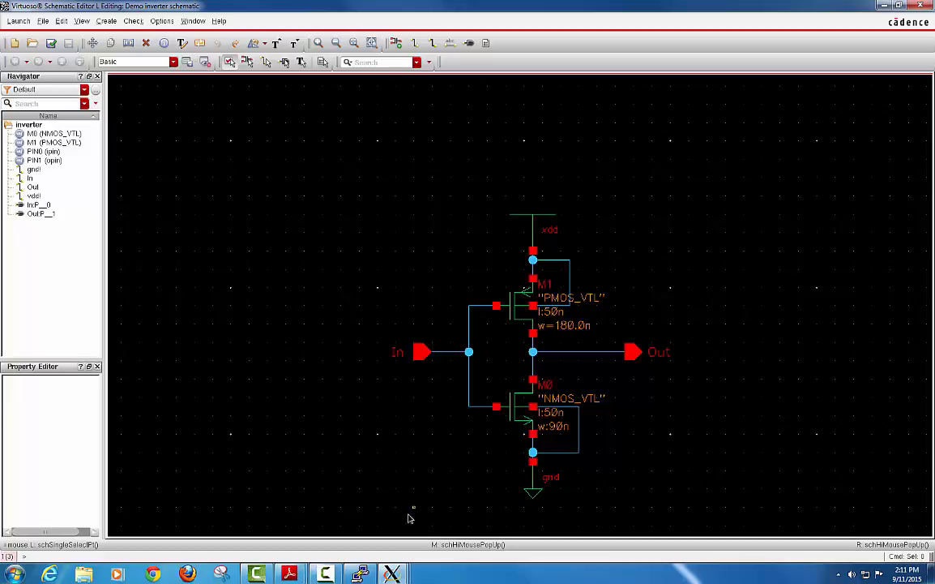
Review the CDS.log check-and-save messages, then open the schematic's Launch menu.
mouse_move(395, 573)
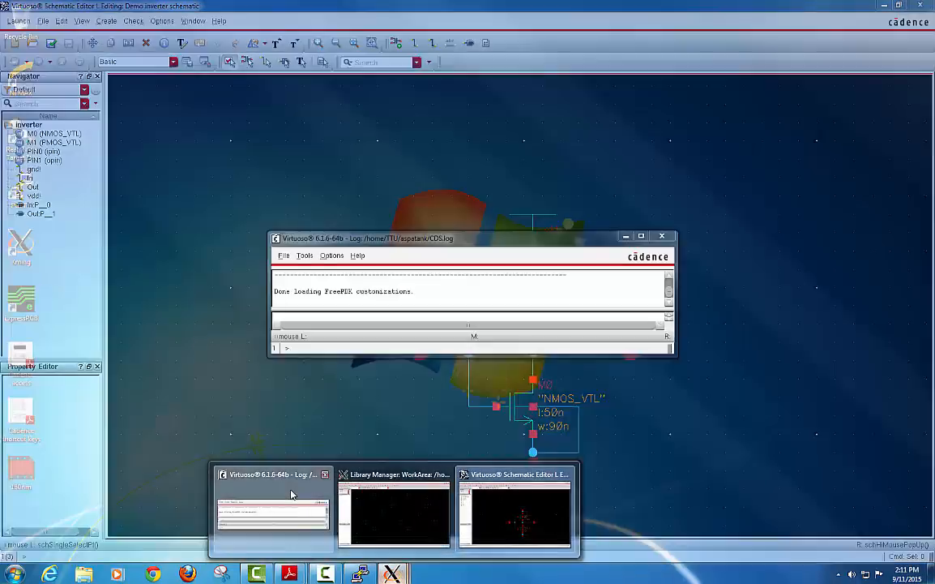
click(292, 494)
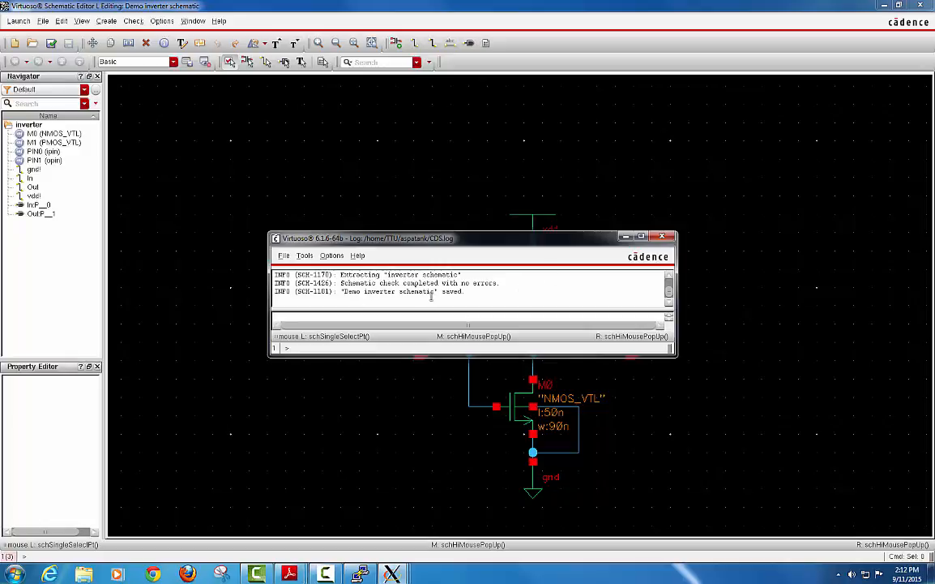
click(563, 203)
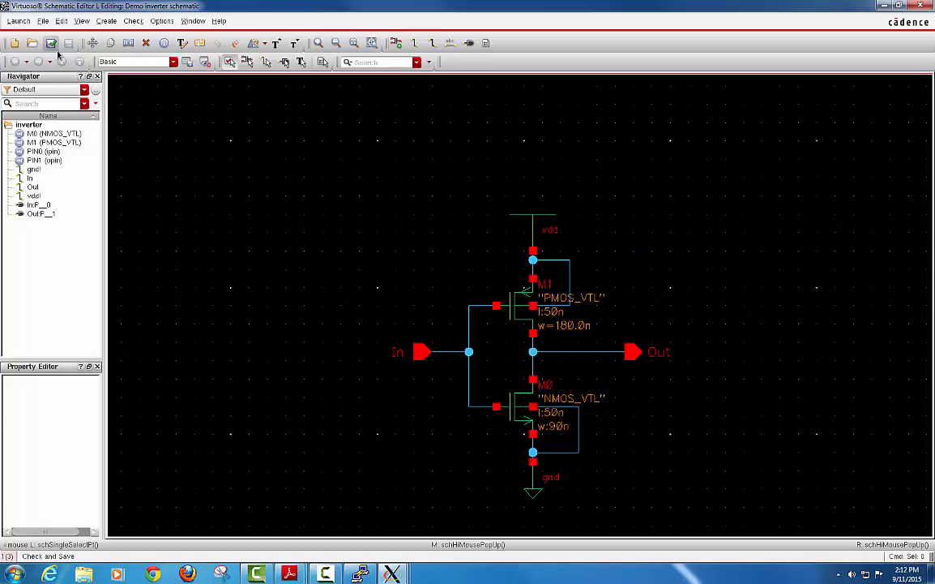
click(19, 23)
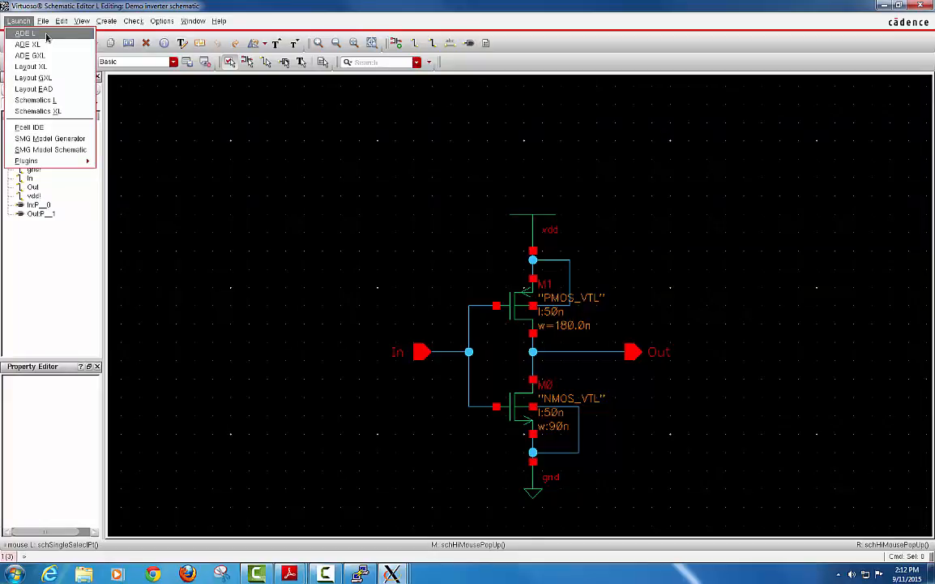
Launch ADE L and accept the ADE XL licence checkout in the Next License prompt.
click(46, 36)
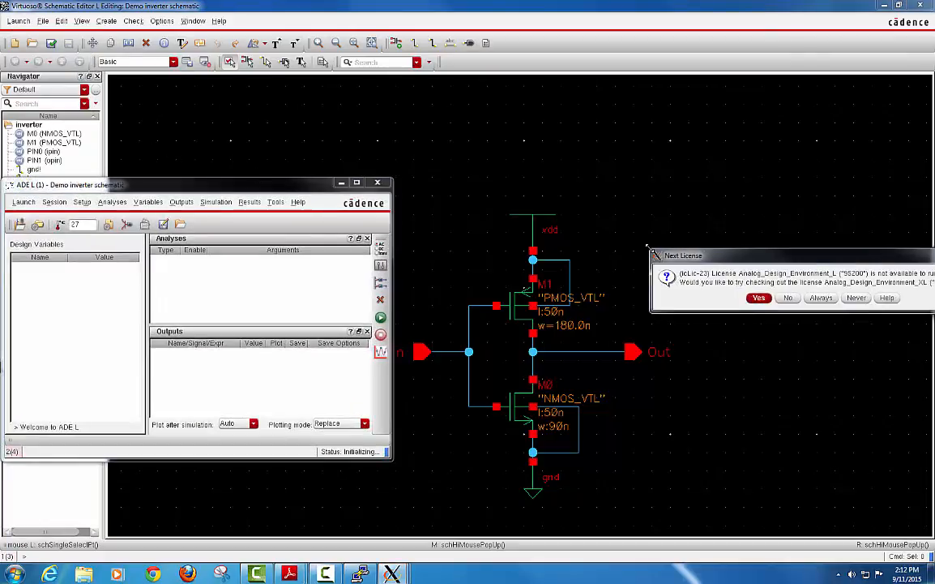
drag(690, 261, 415, 152)
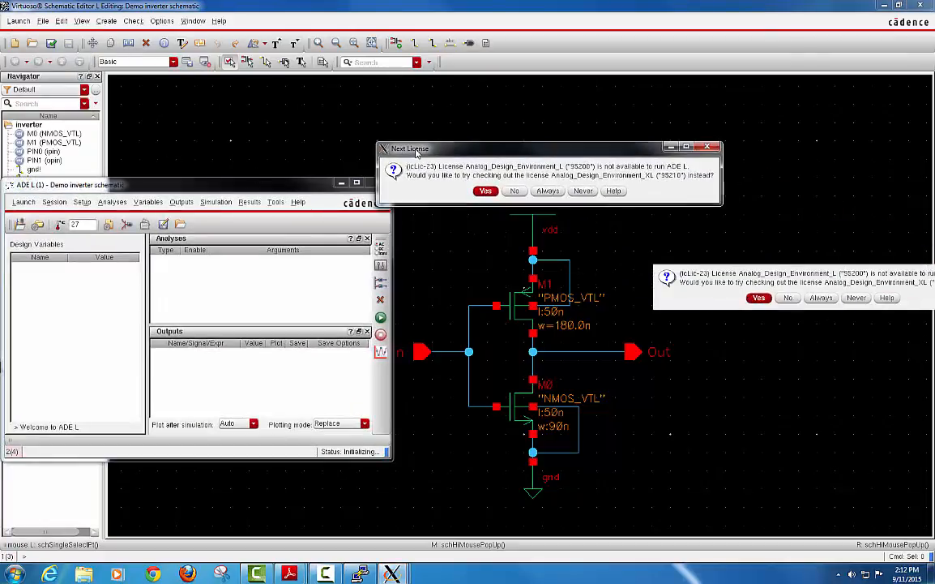
click(483, 190)
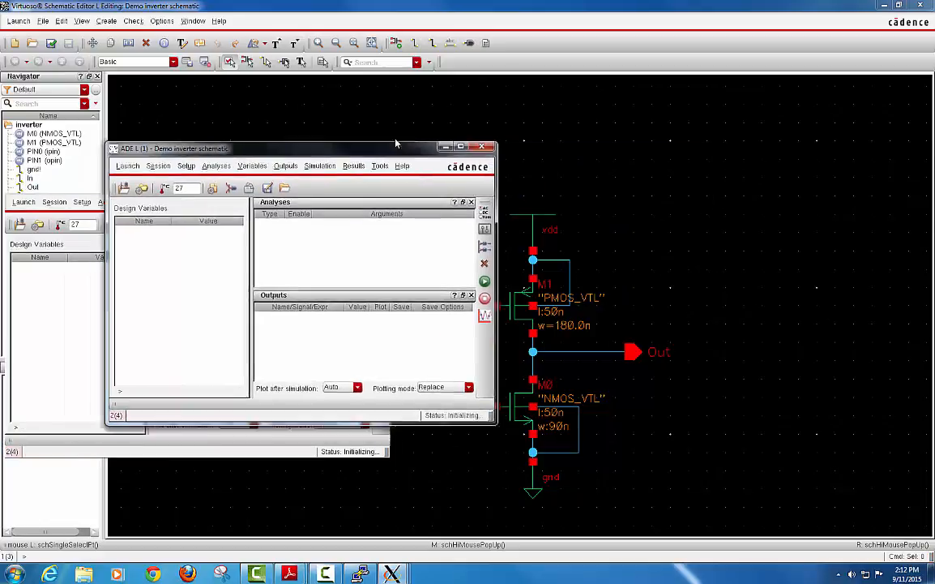
drag(354, 149, 498, 137)
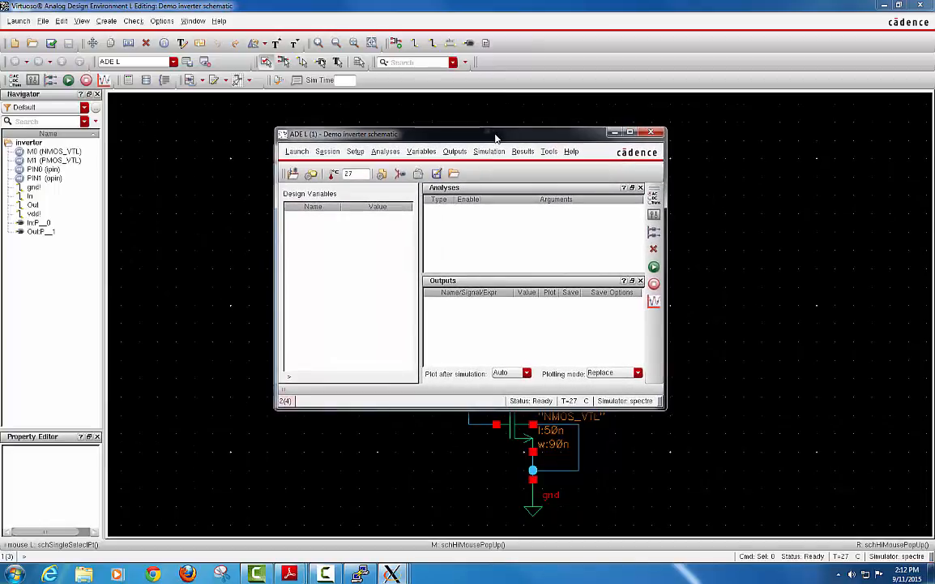
Set the ADE L simulator to hspiceD in the Simulator/Directory/Host settings.
click(357, 154)
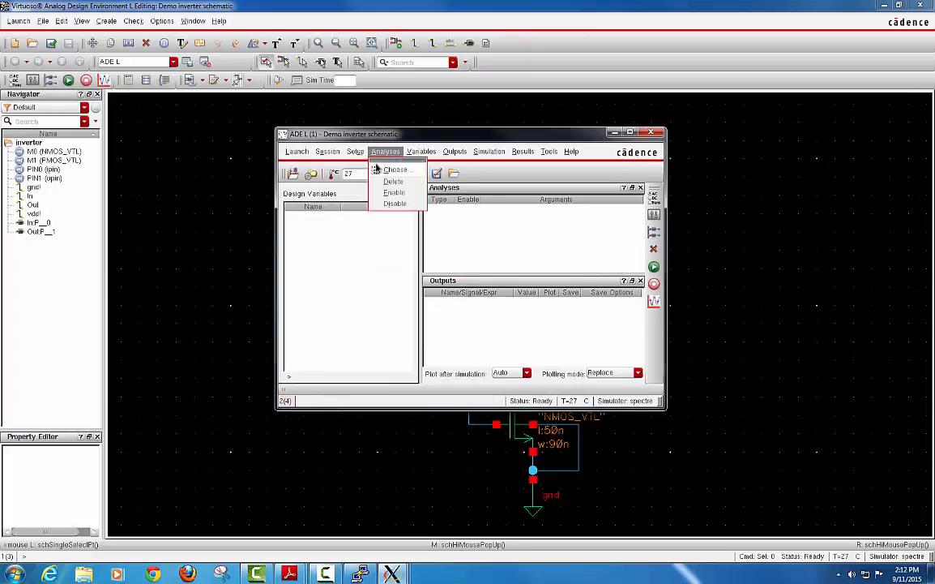
click(369, 182)
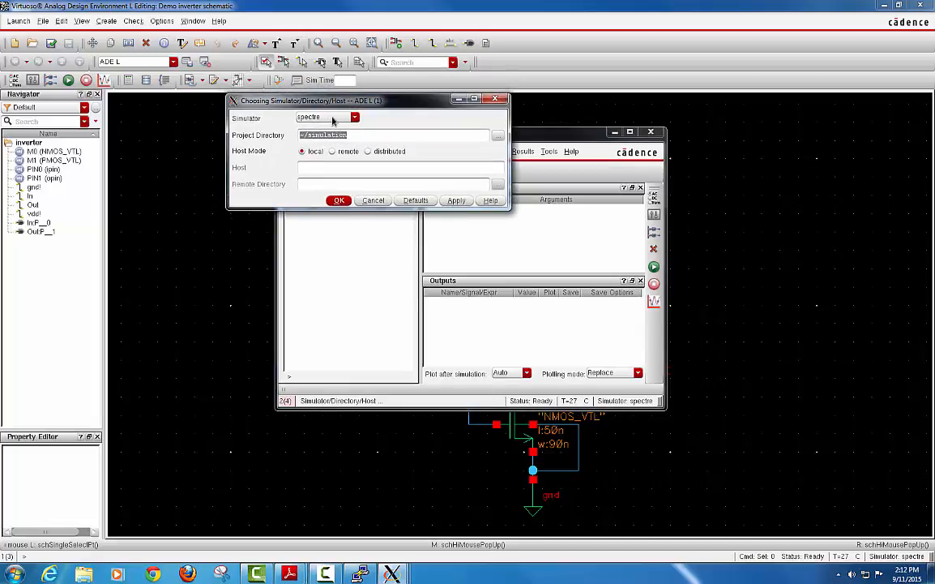
click(335, 119)
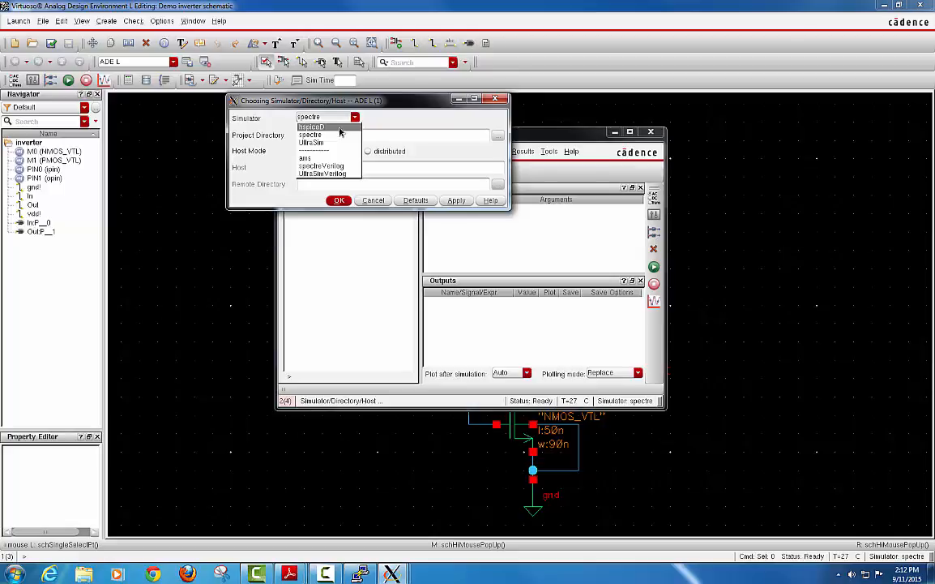
click(340, 128)
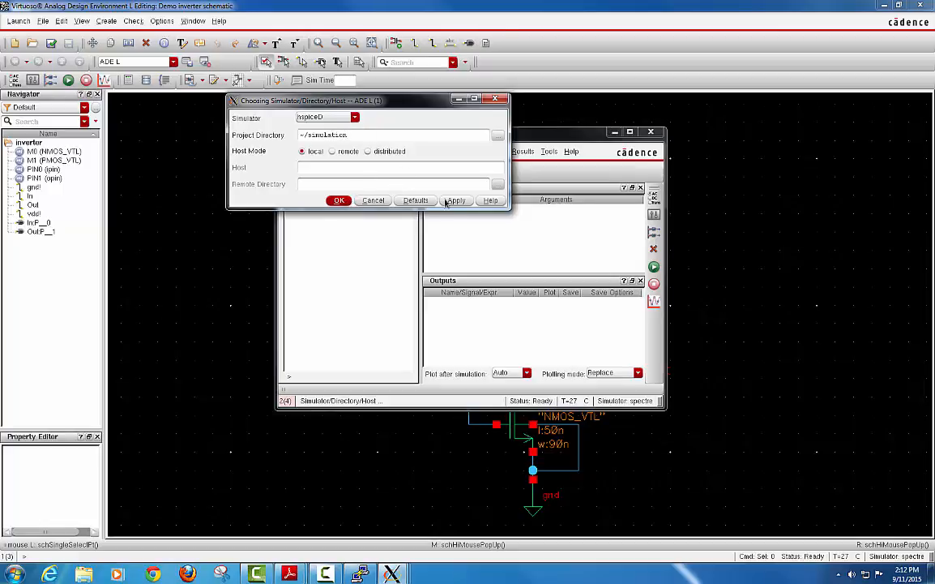
click(339, 201)
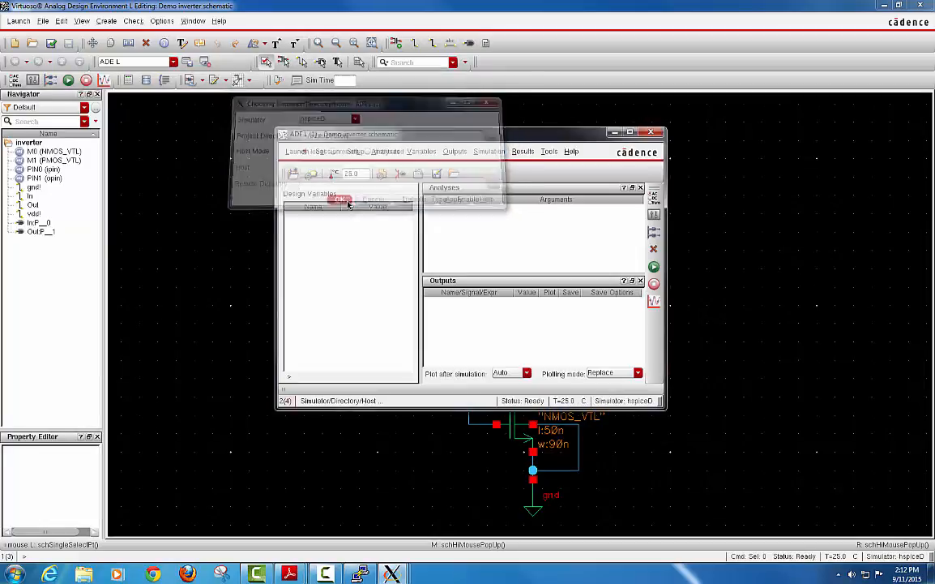
click(355, 152)
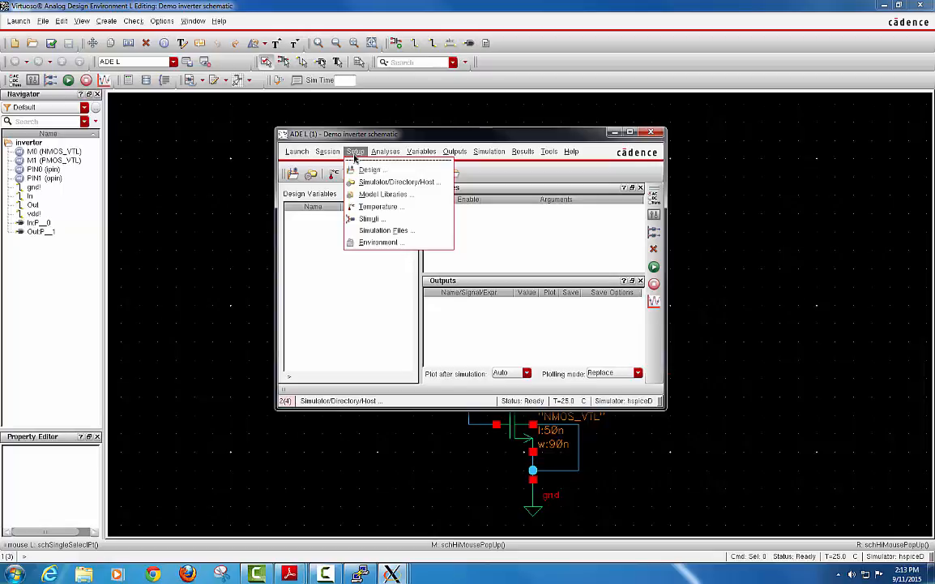
Add hspice/hspice_nom.include as a global model file in the hspiceD Model Libraries setup.
click(396, 197)
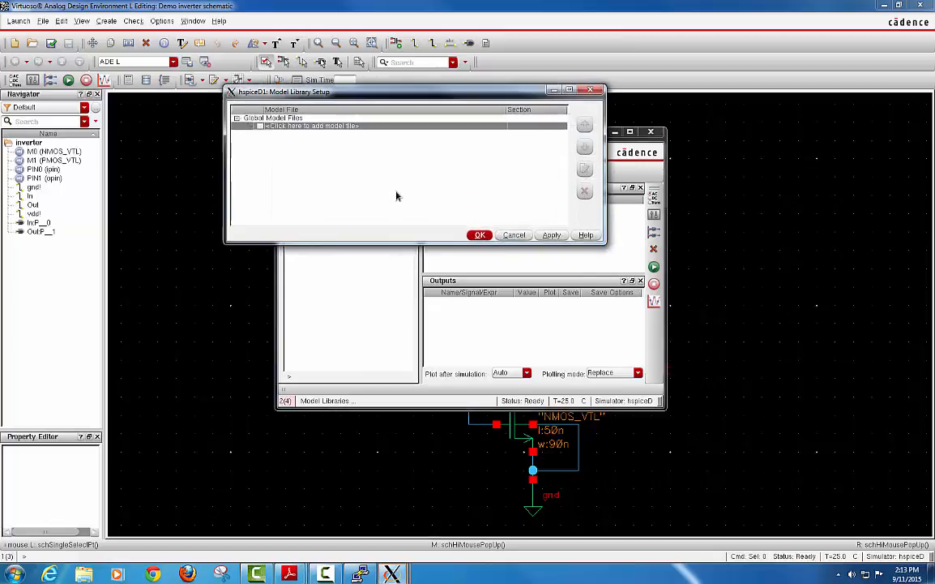
click(490, 127)
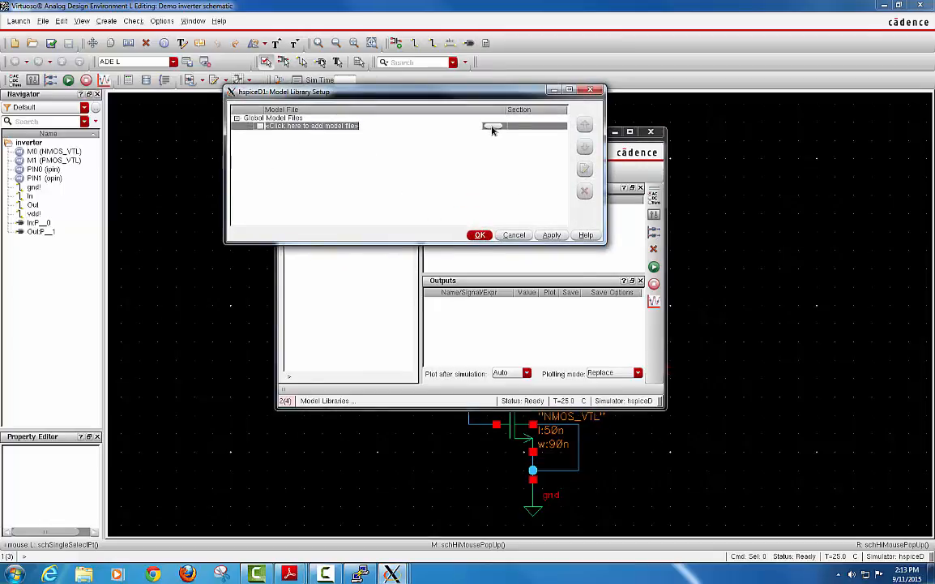
click(492, 128)
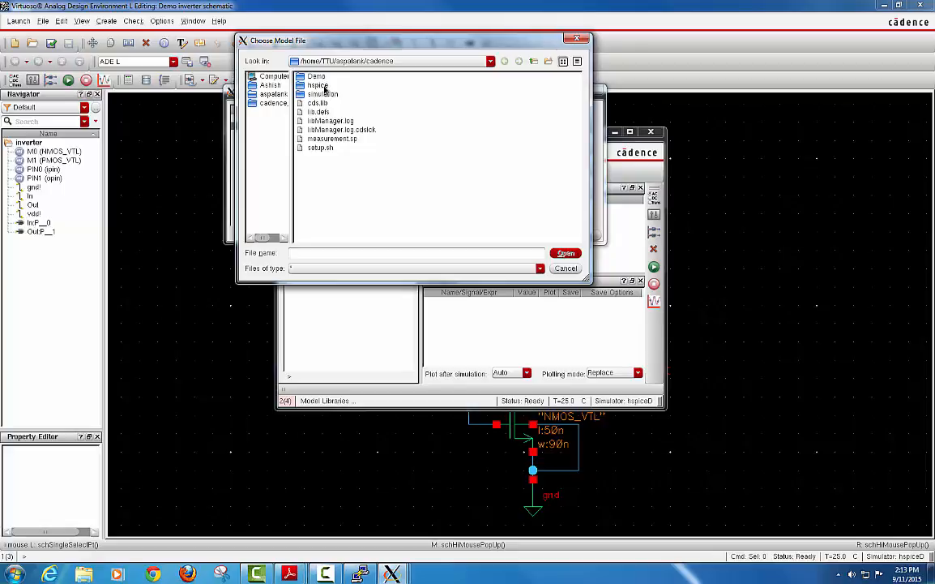
double_click(323, 86)
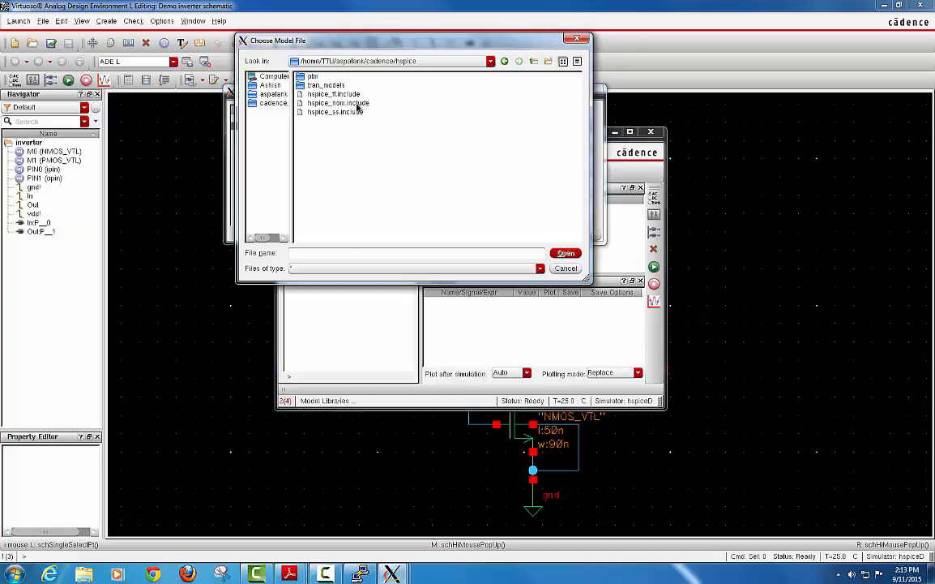
click(358, 104)
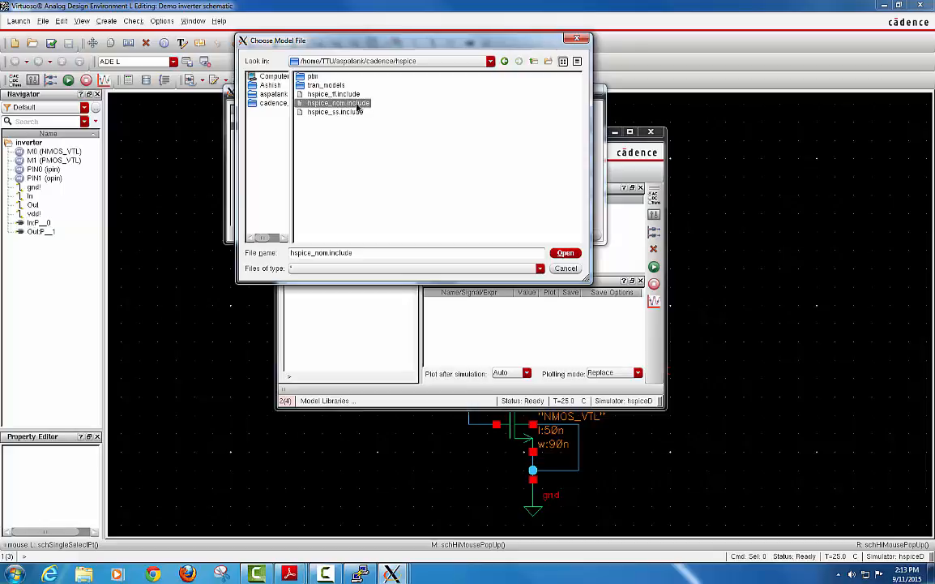
key(Return)
click(551, 235)
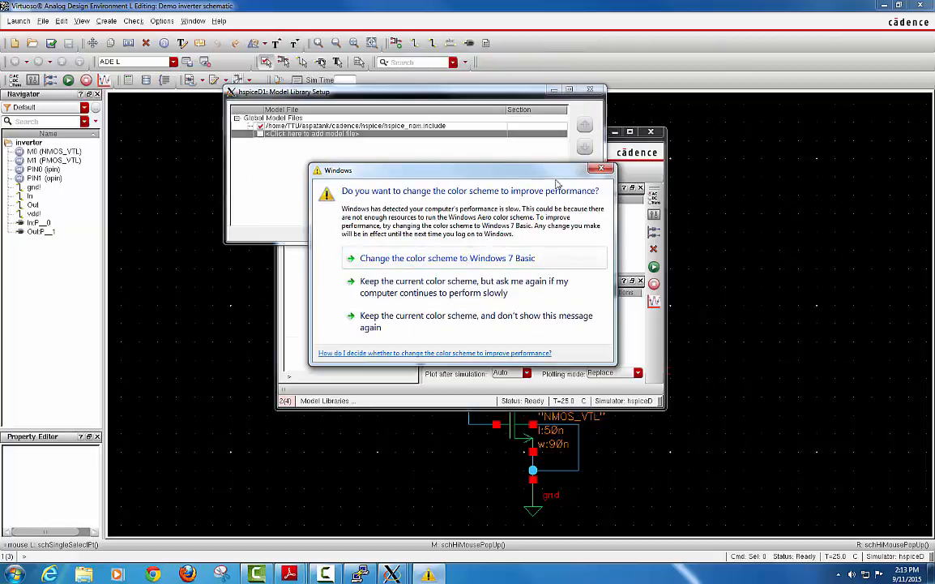
click(596, 171)
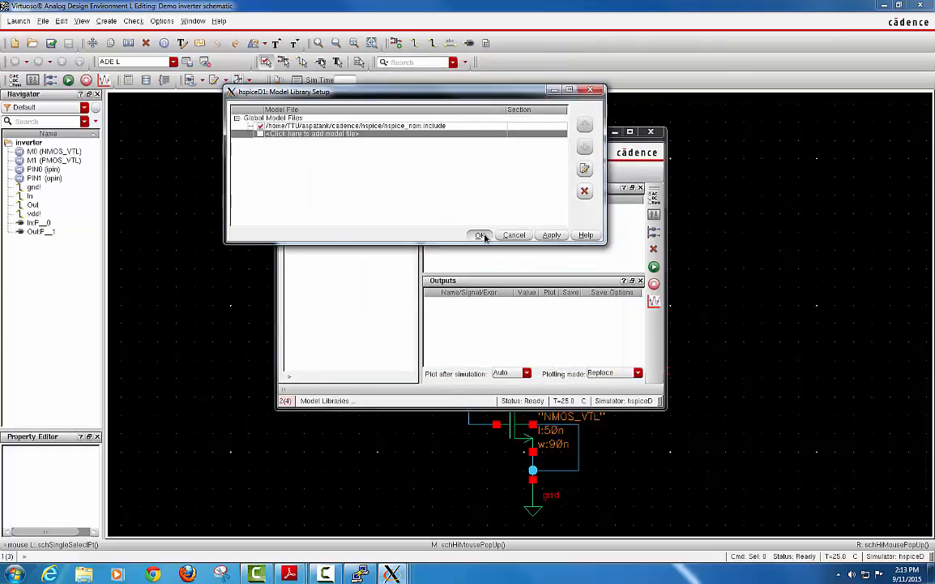
click(480, 234)
drag(421, 130, 392, 123)
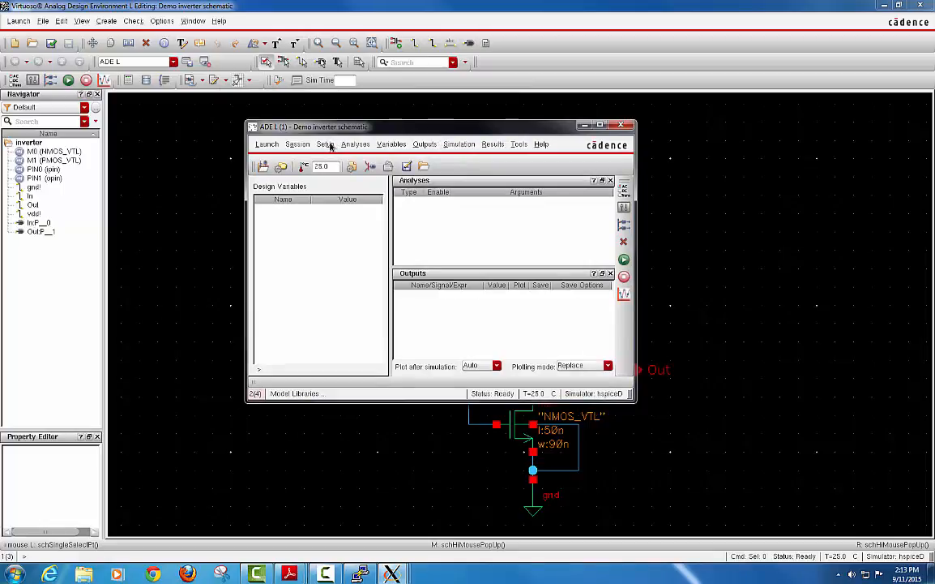
Enable a pulse stimulus on In: 1.1 V to 0 V, 40n period, 10p rise/fall, 20n width.
click(328, 144)
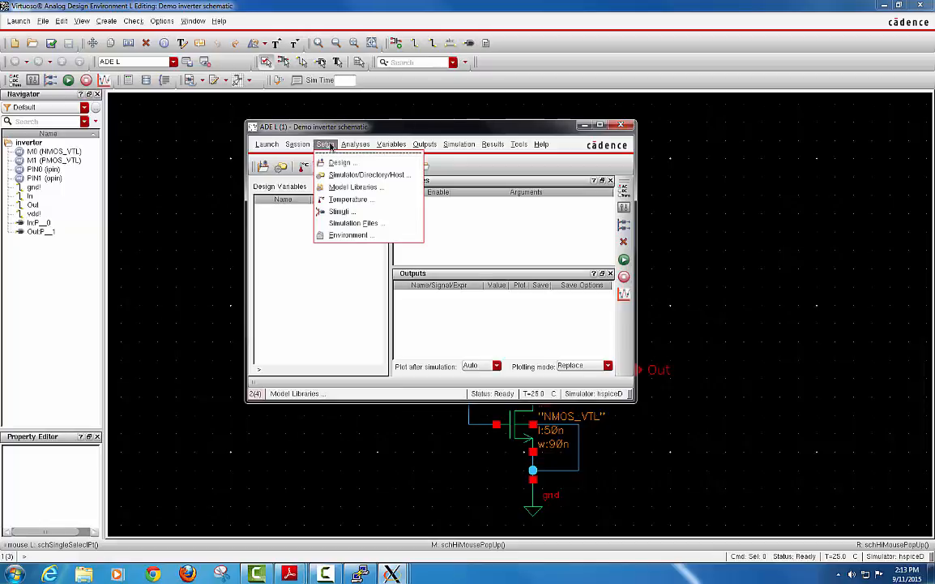
click(342, 212)
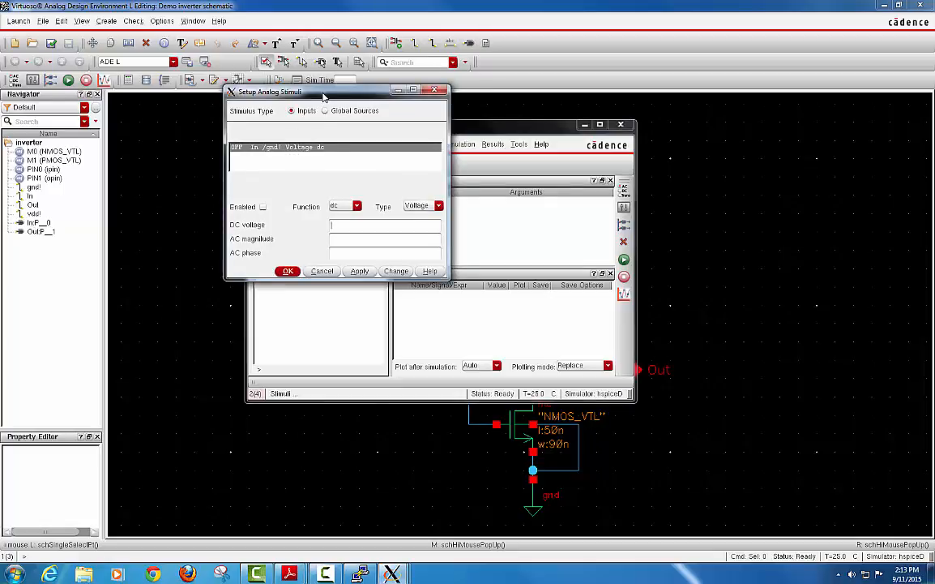
drag(323, 94, 319, 131)
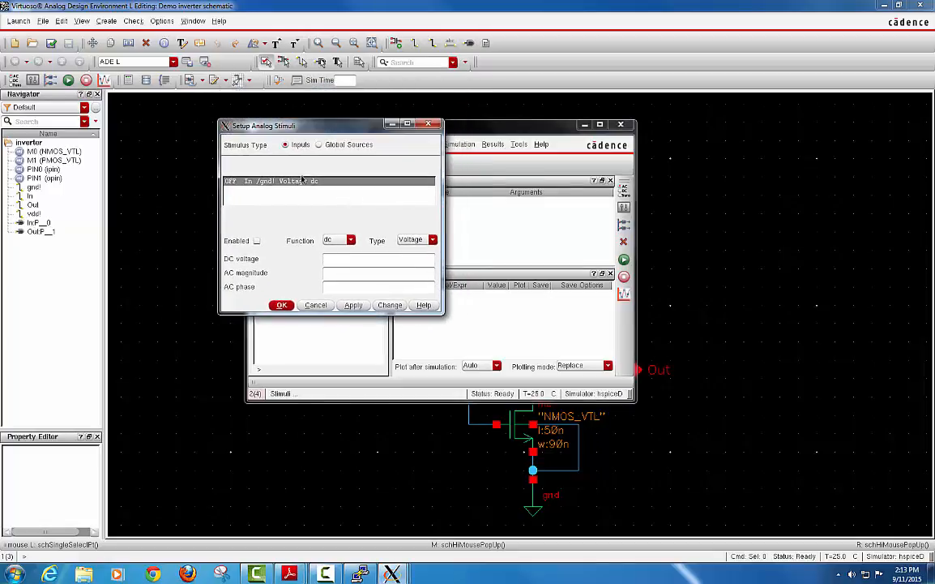
click(242, 184)
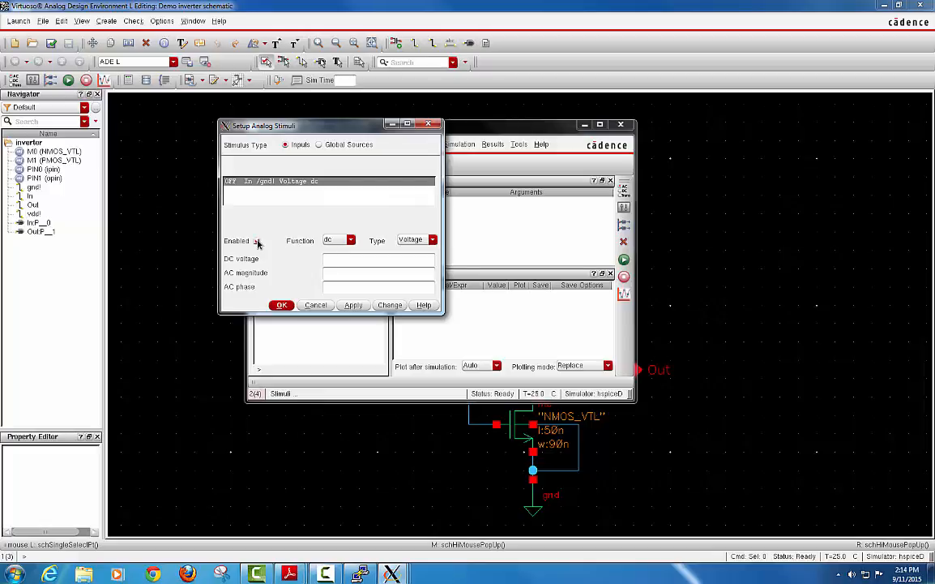
drag(435, 311, 437, 382)
click(344, 240)
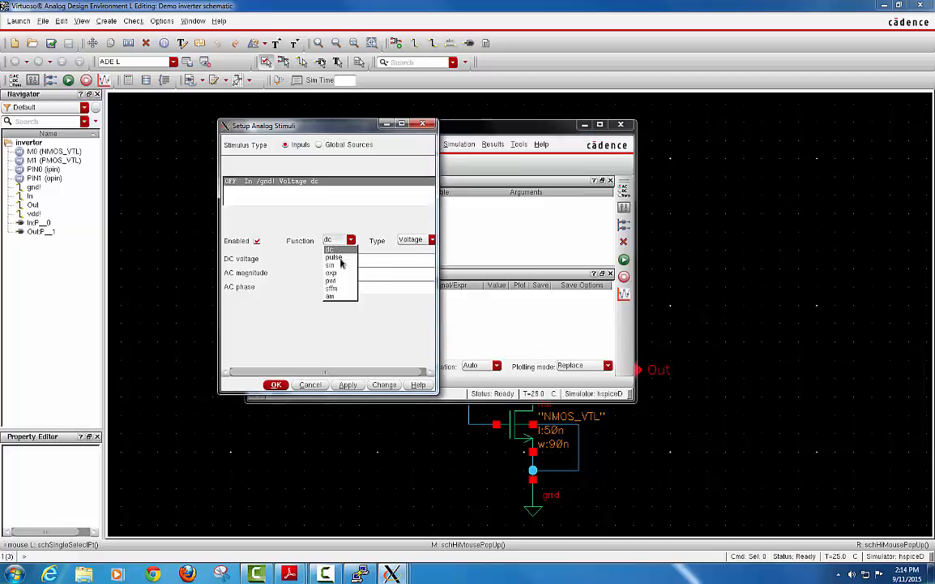
click(340, 259)
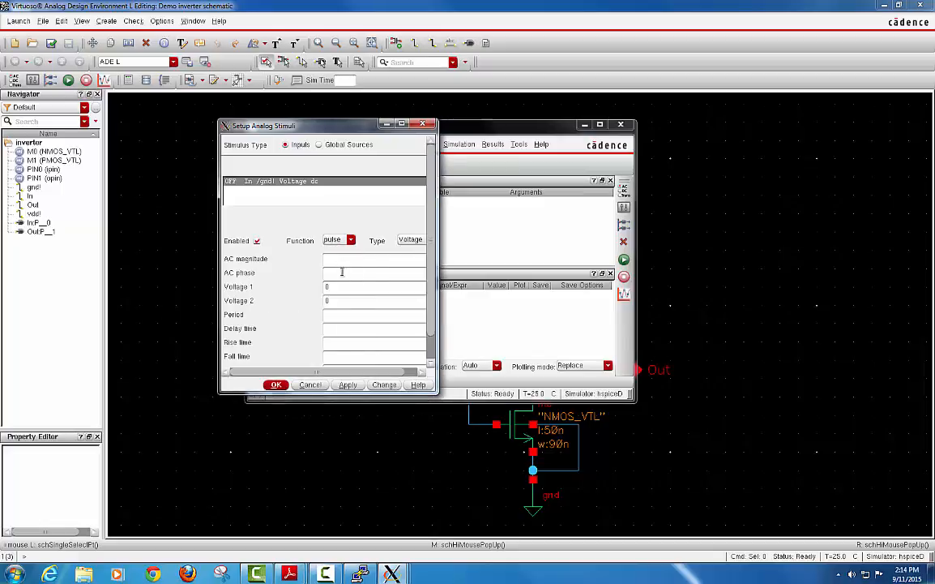
drag(435, 390, 442, 435)
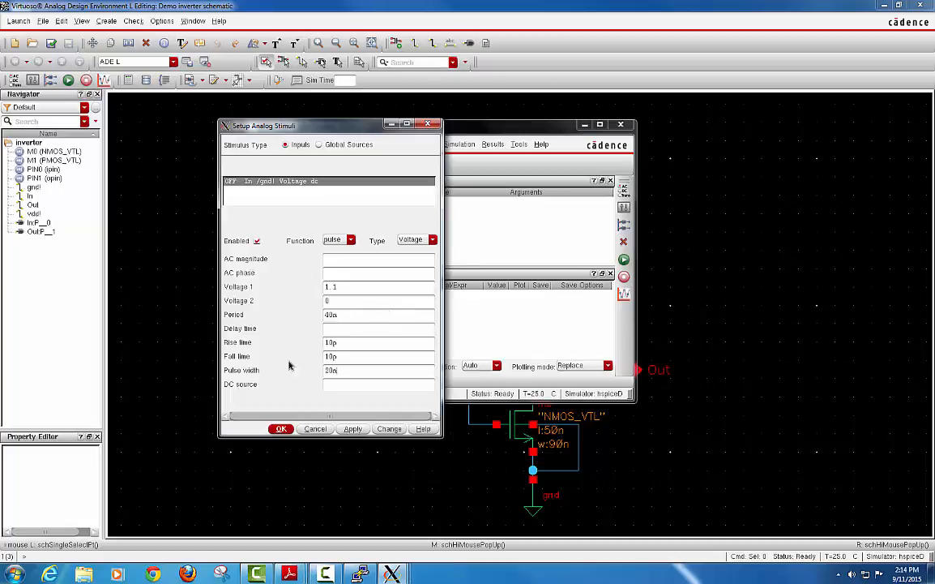
click(353, 429)
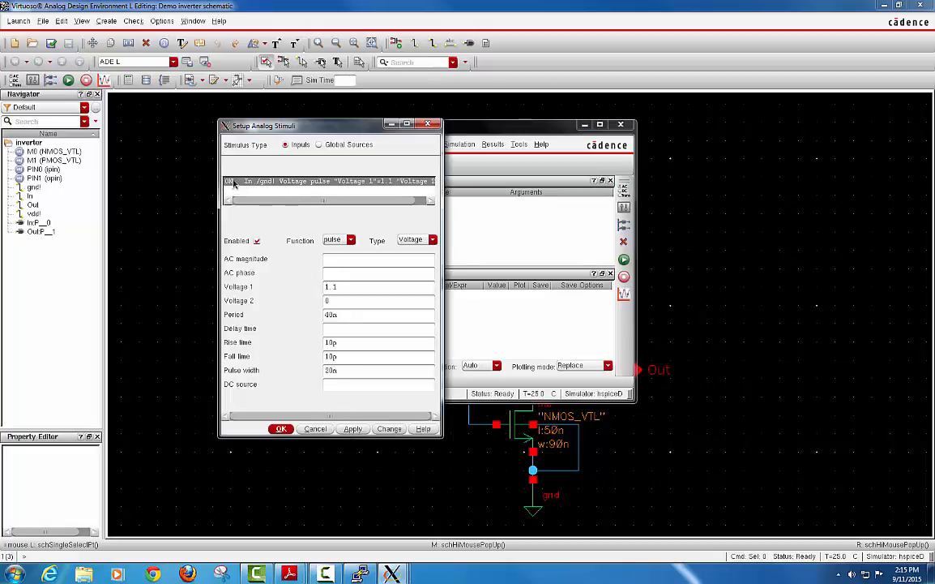
Enable the vdd! global source as a 1.1 V dc supply and close the stimuli setup.
click(319, 145)
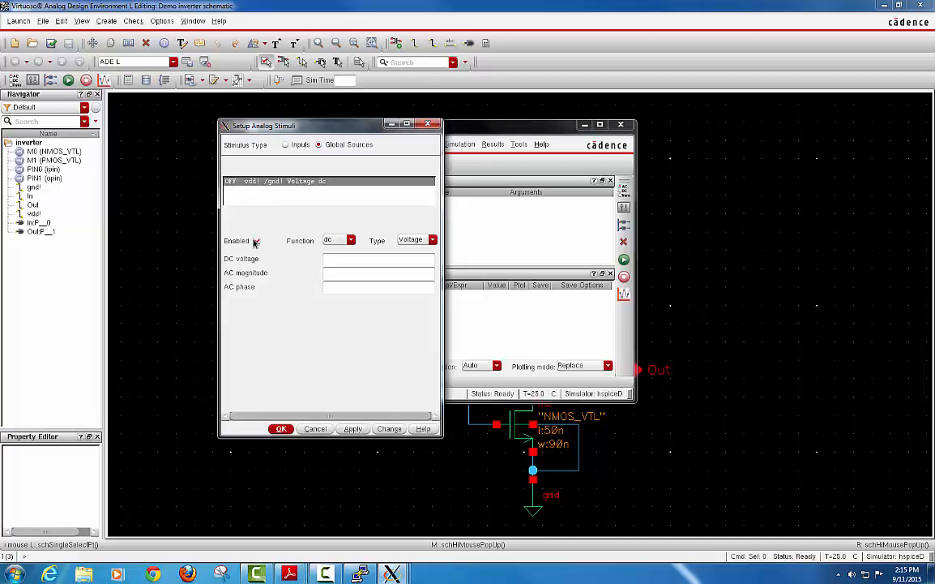
click(255, 242)
click(338, 241)
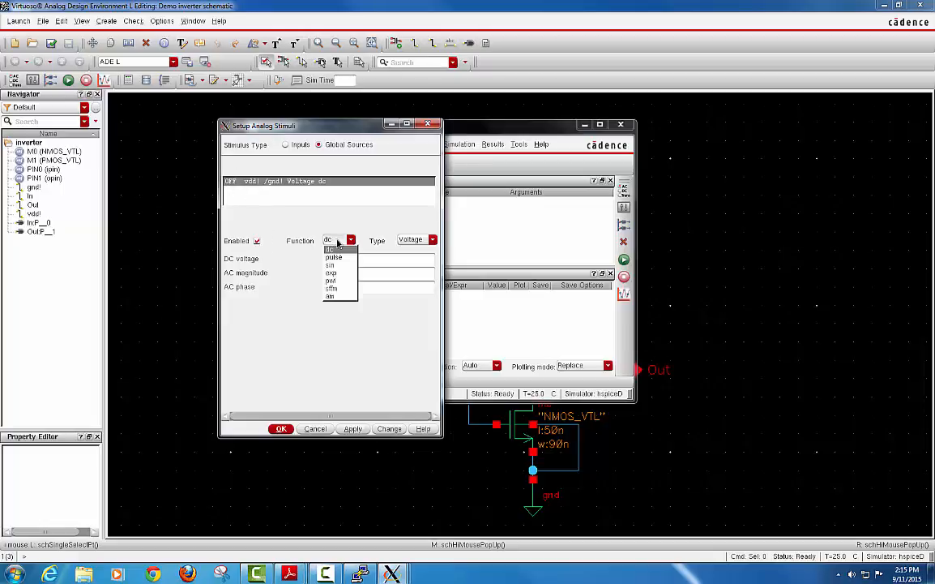
click(335, 249)
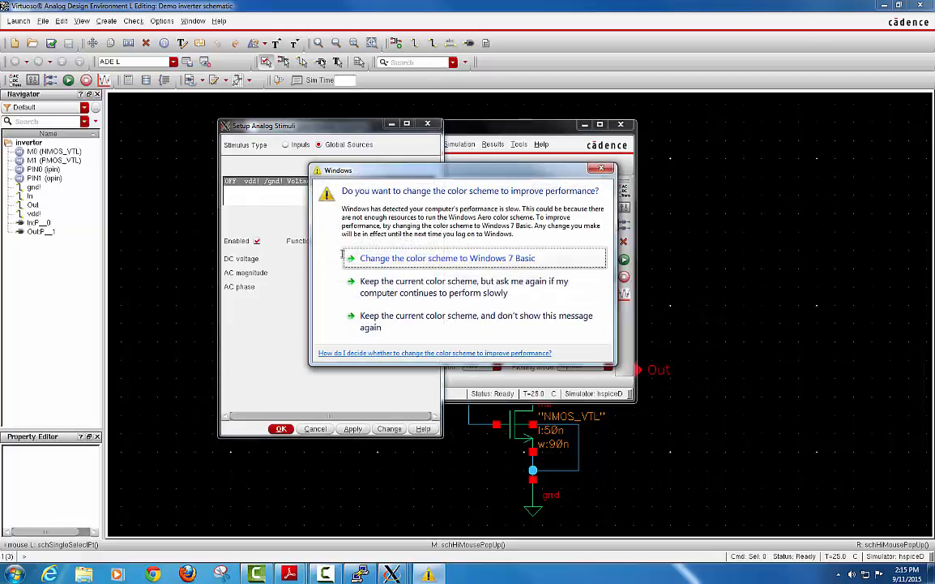
click(600, 169)
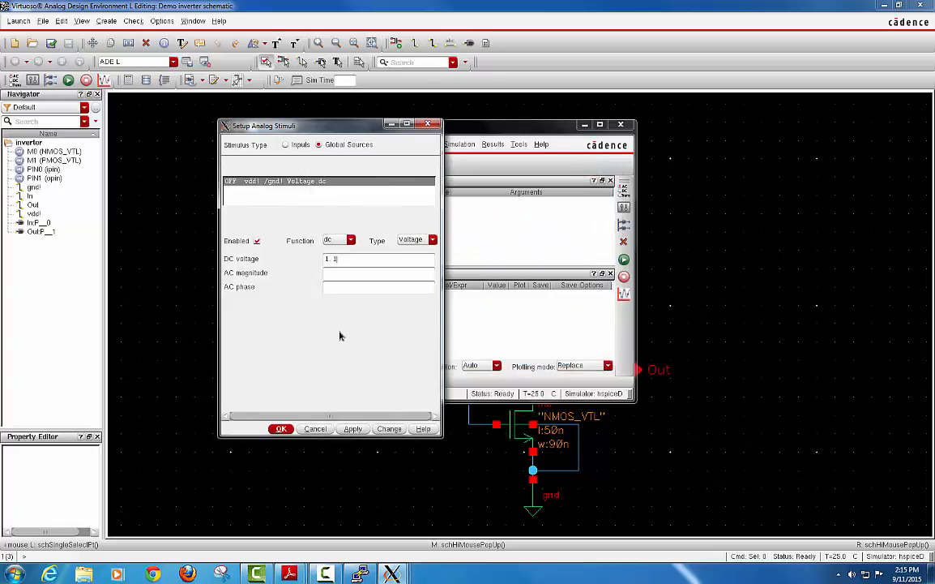
click(354, 428)
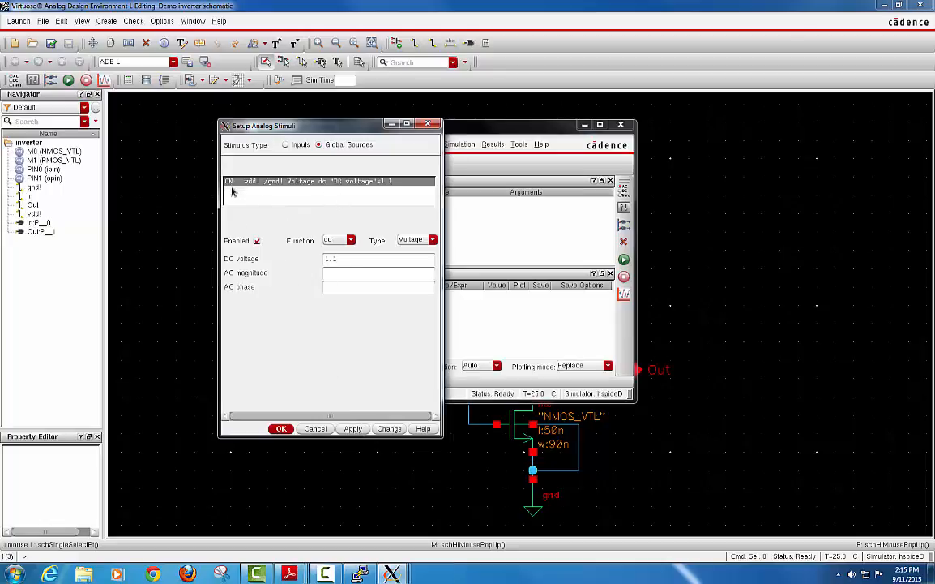
click(282, 430)
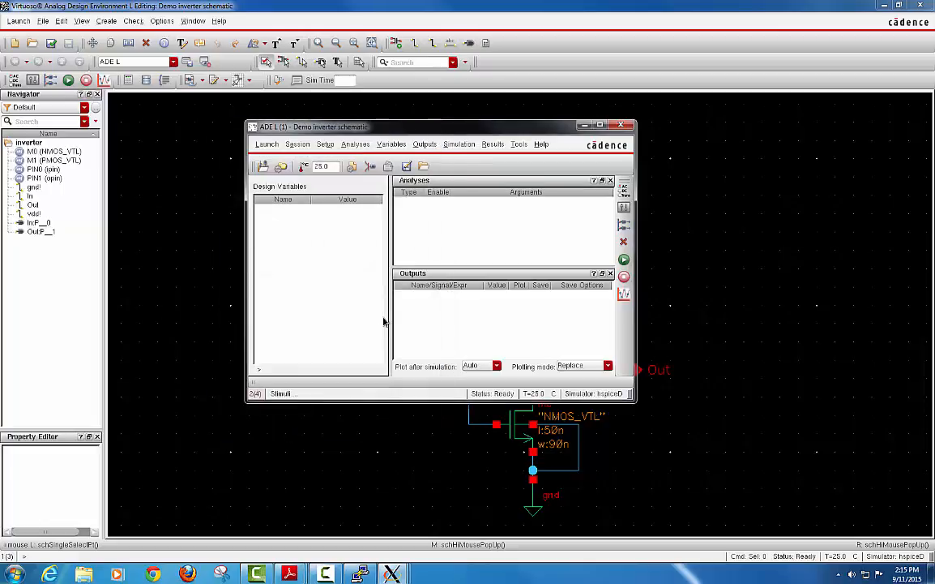
Add an enabled tran analysis with start 0, stop 100n and step 1n.
click(350, 144)
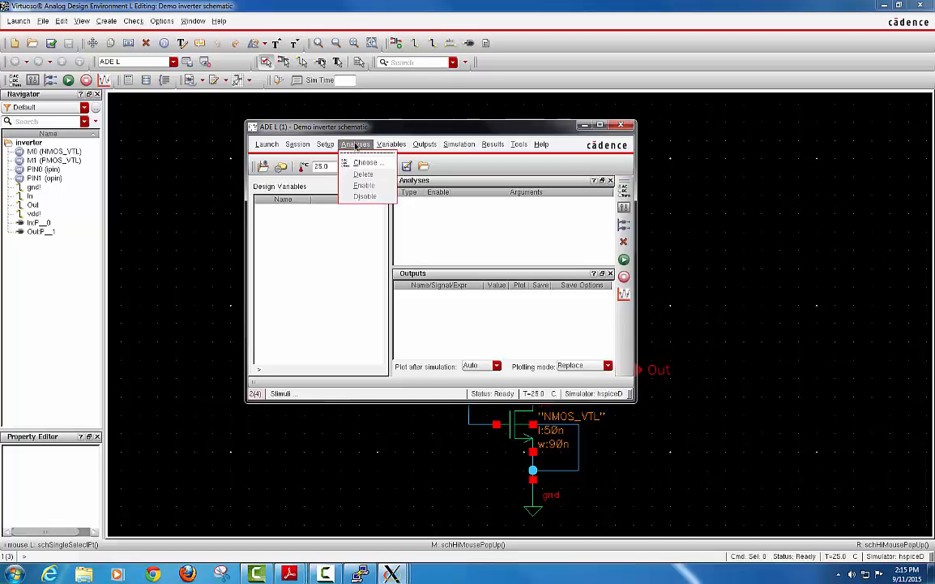
click(359, 161)
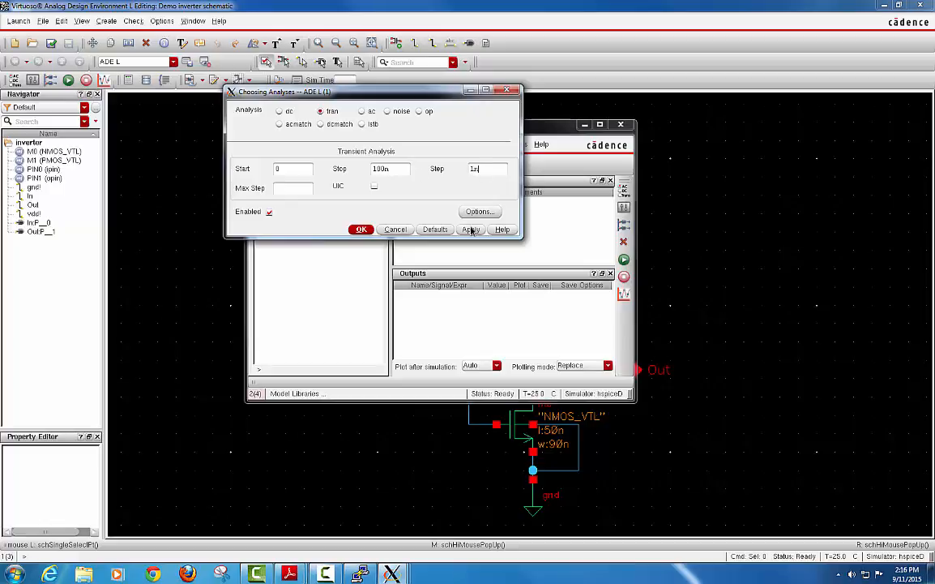
click(361, 229)
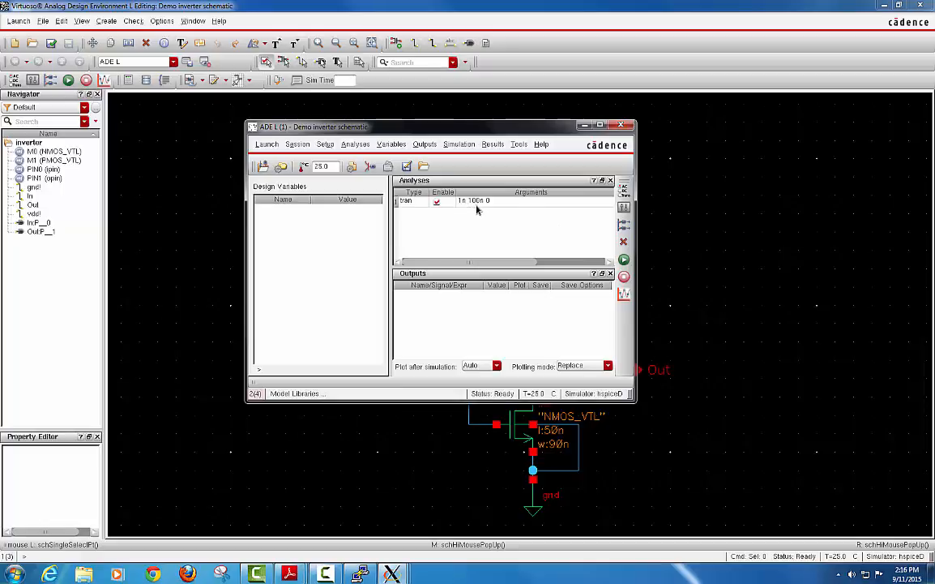
Pick the In and Out wires on the schematic as outputs to be plotted.
click(425, 145)
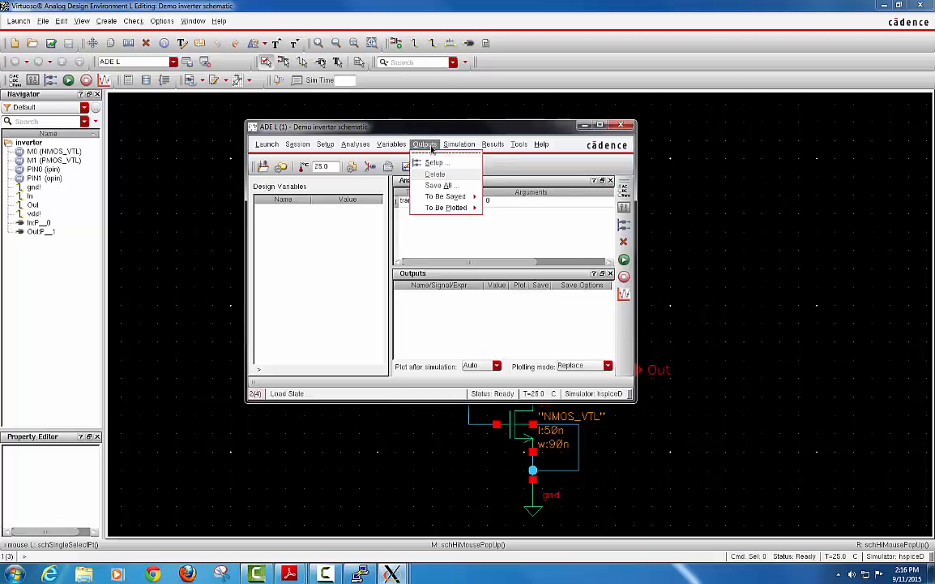
mouse_move(465, 209)
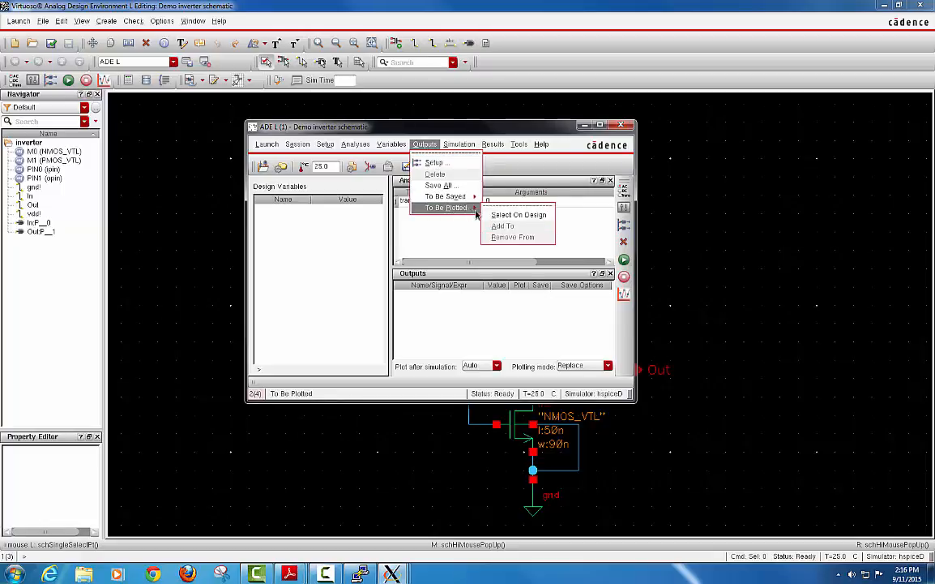
click(506, 218)
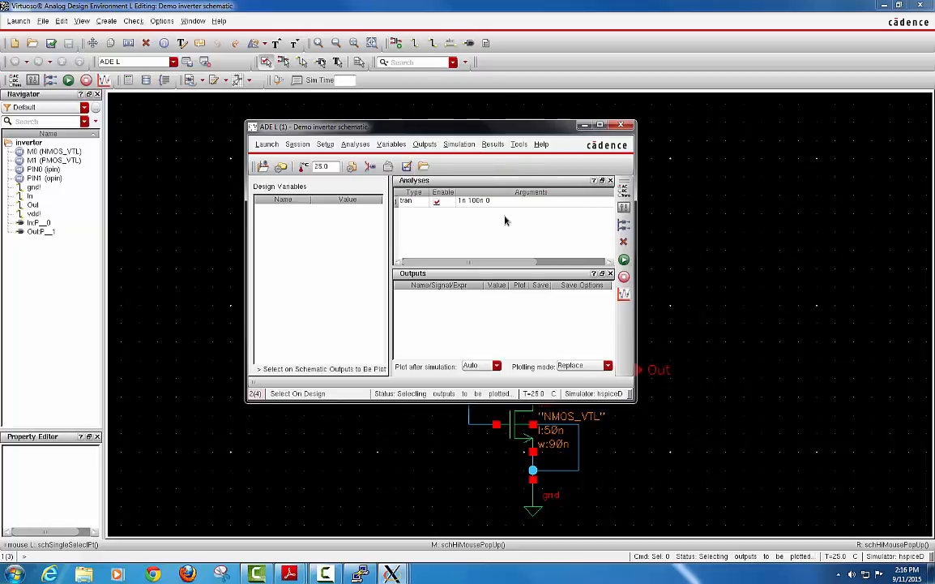
click(583, 126)
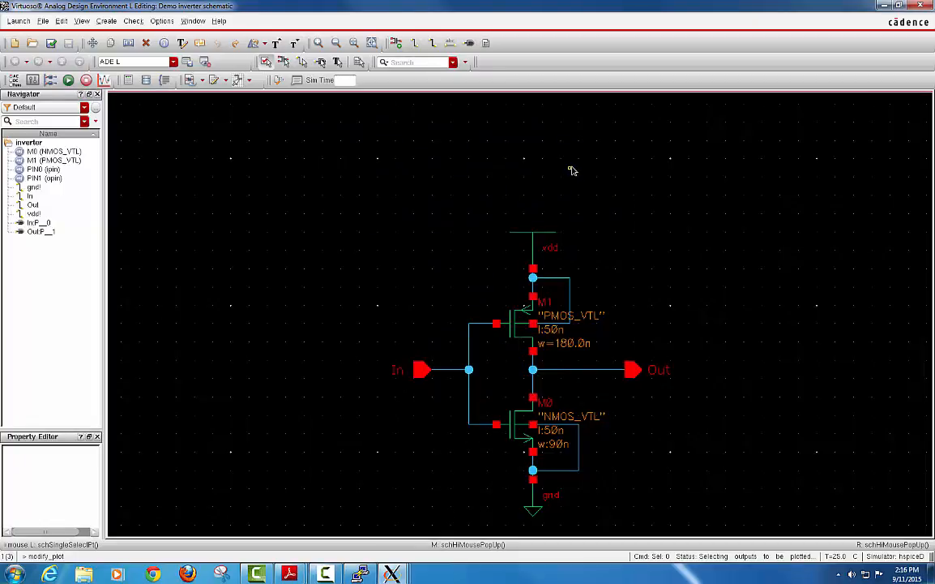
click(422, 369)
click(633, 370)
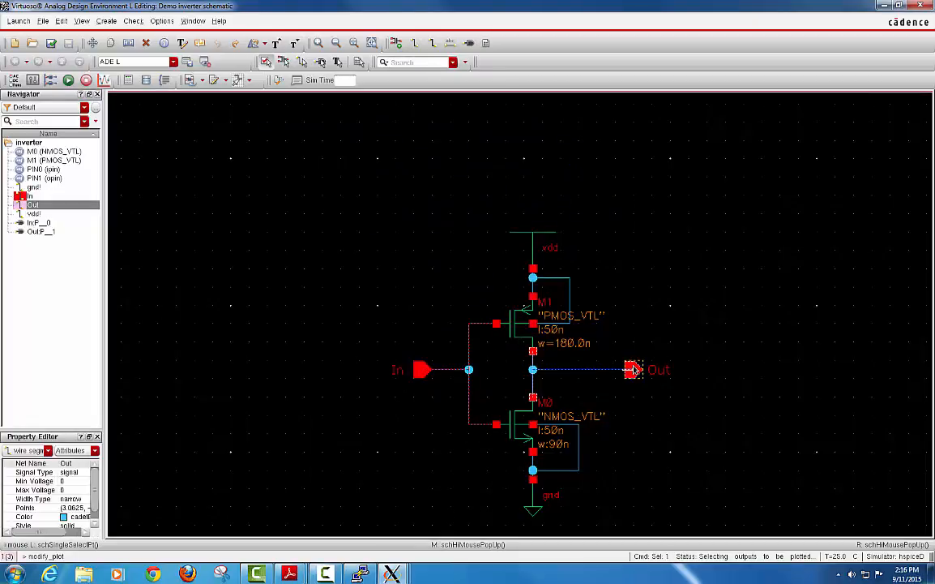
mouse_move(395, 574)
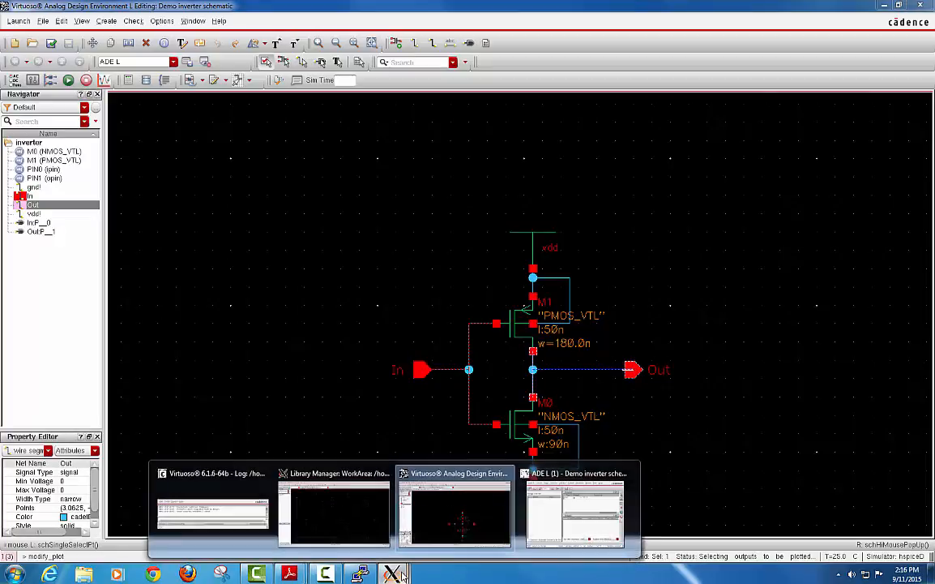
click(561, 508)
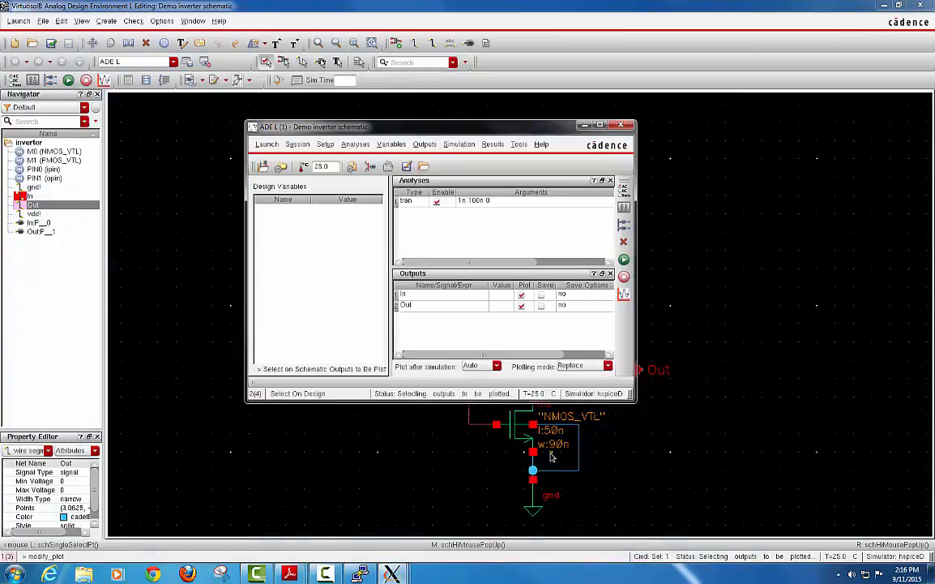
Netlist and run the hspiceD transient simulation, moving the log window aside.
click(626, 261)
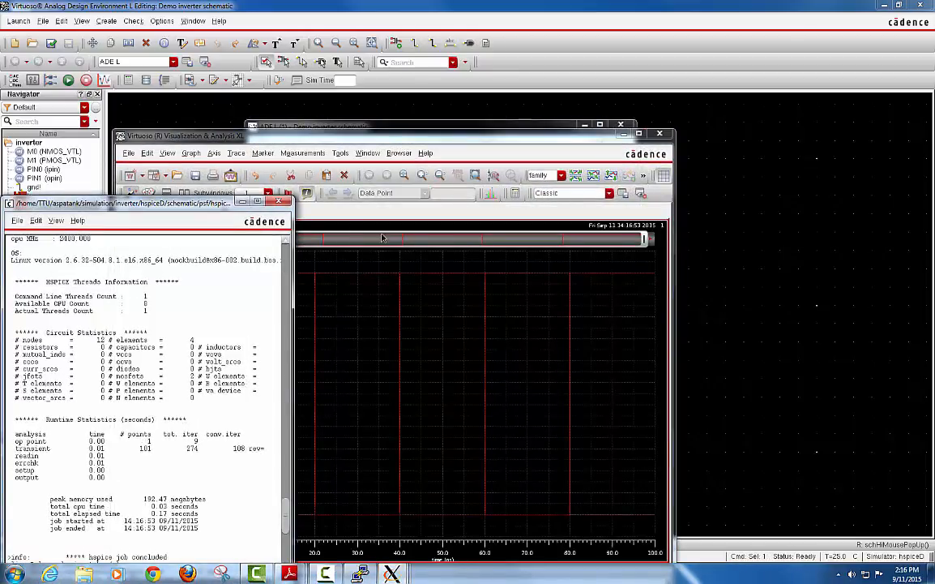
drag(217, 194, 478, 94)
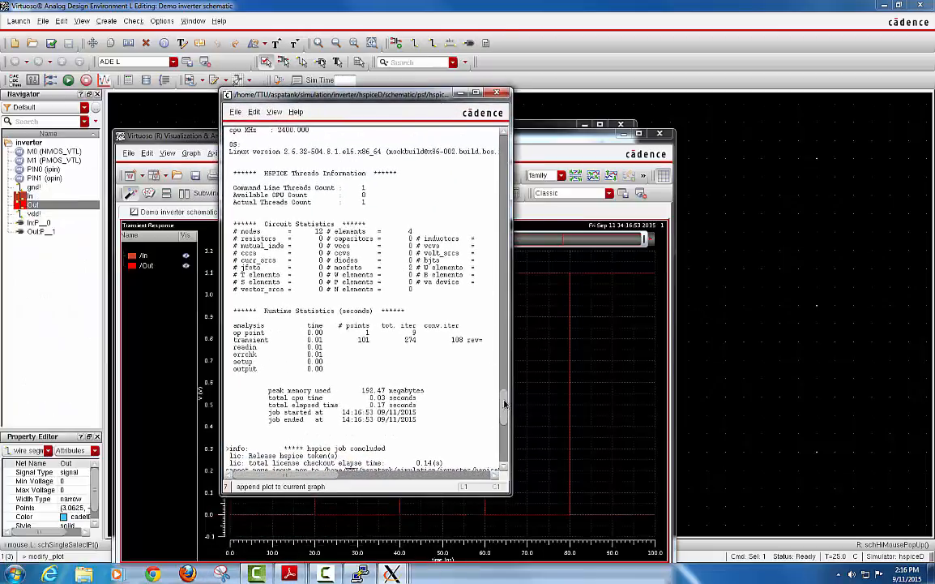
drag(504, 403, 519, 290)
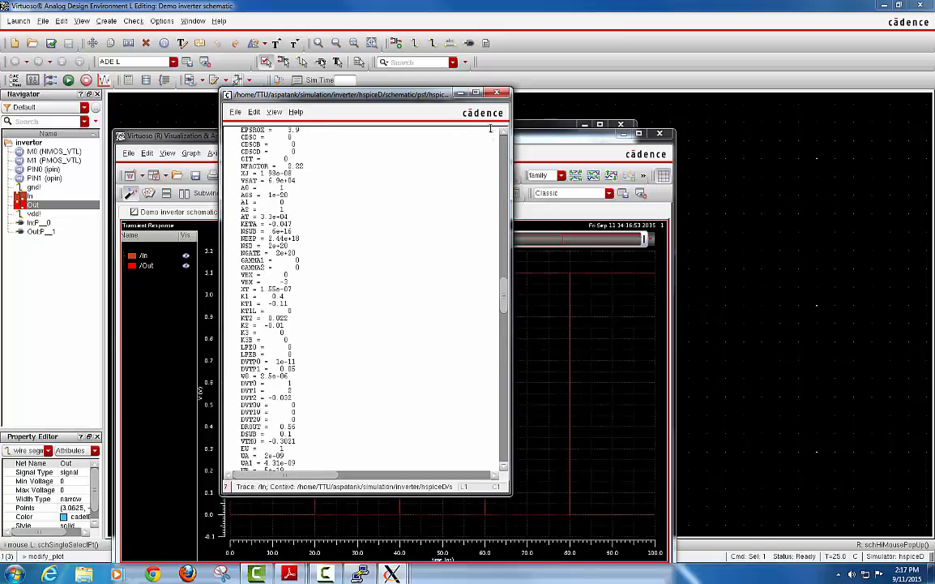
Close the simulation log and maximize the Visualization & Analysis XL waveform window.
click(500, 94)
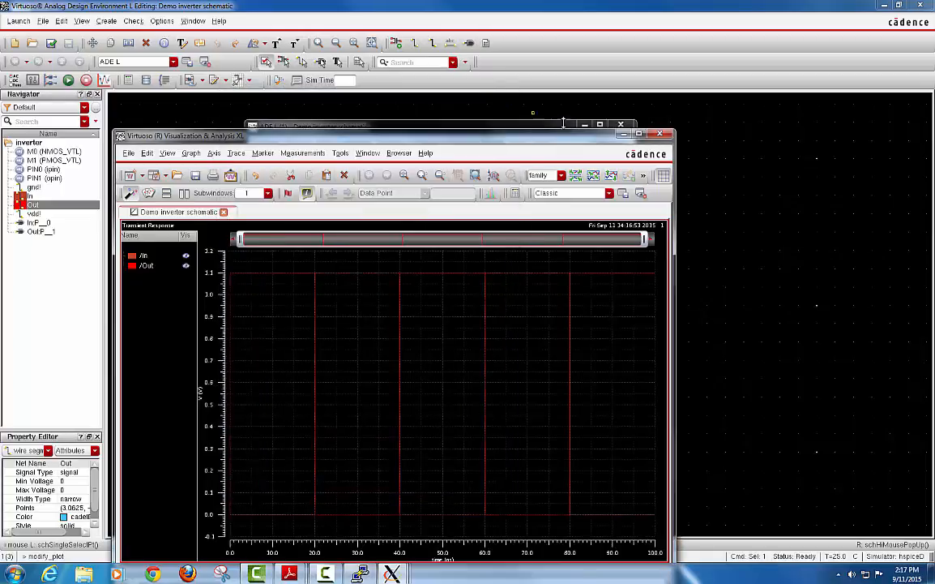
click(637, 134)
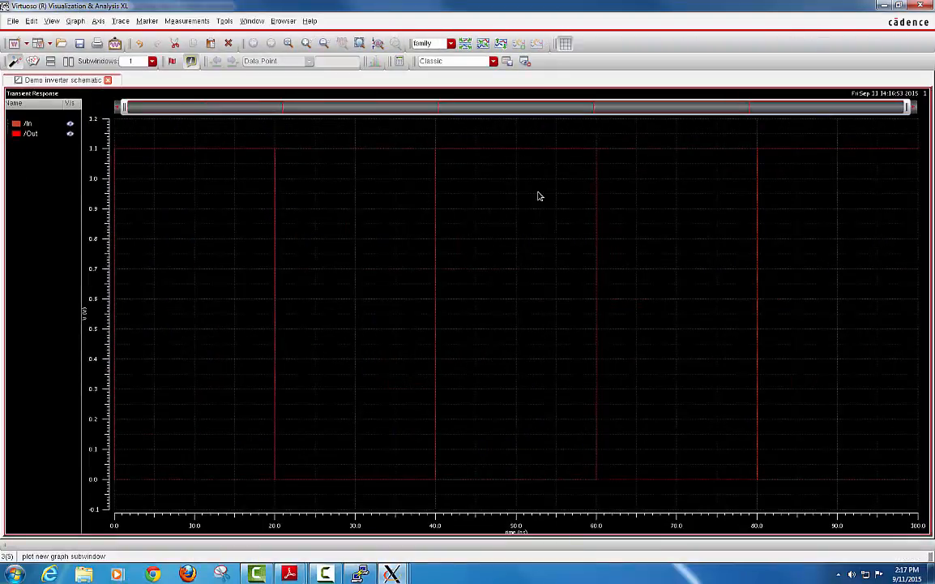
click(28, 133)
click(31, 136)
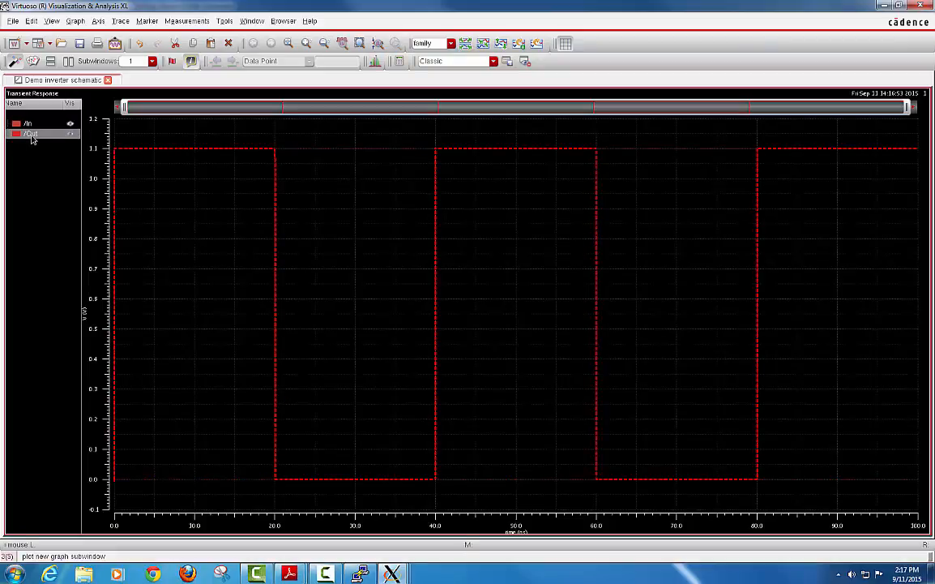
Split all strips so /In and /Out plot in separate stacked strips.
click(75, 22)
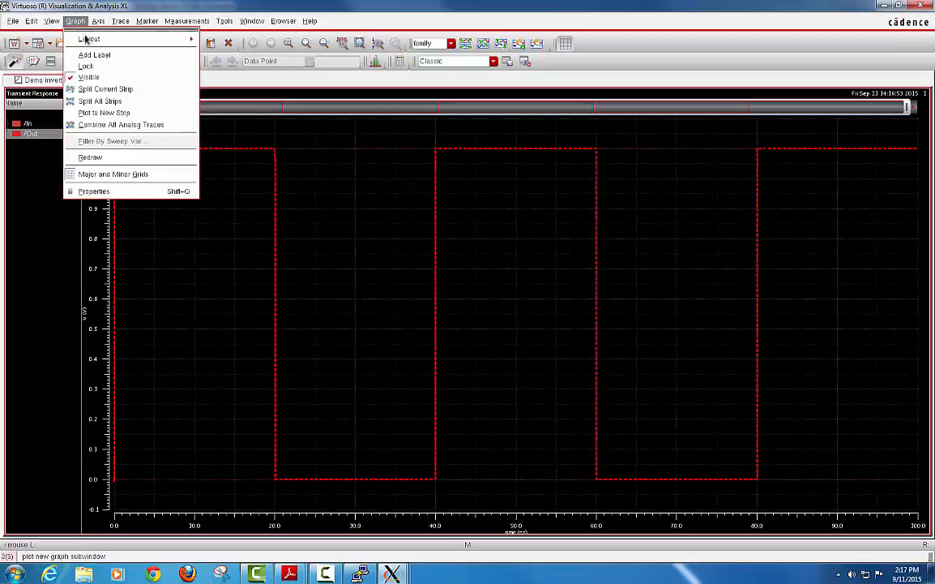
click(126, 103)
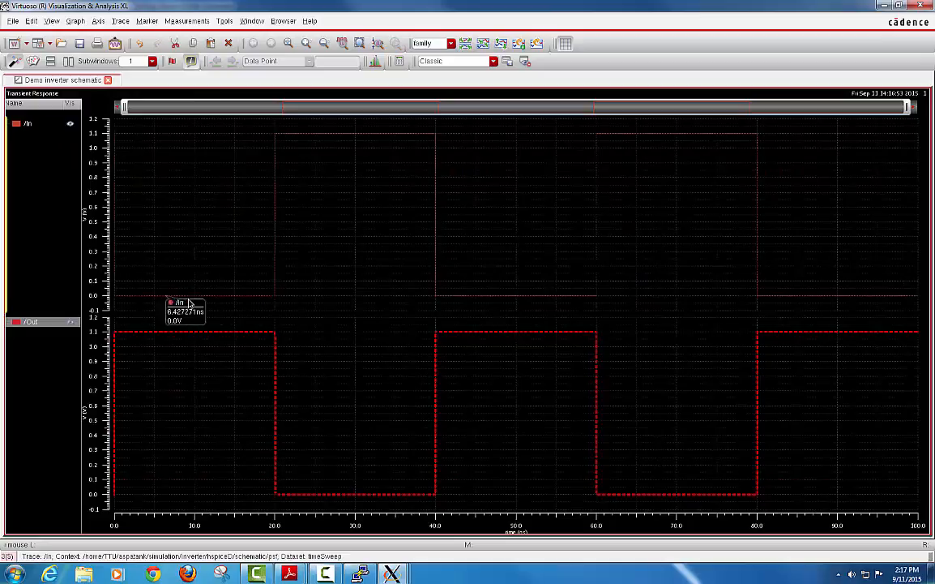
click(32, 121)
click(29, 321)
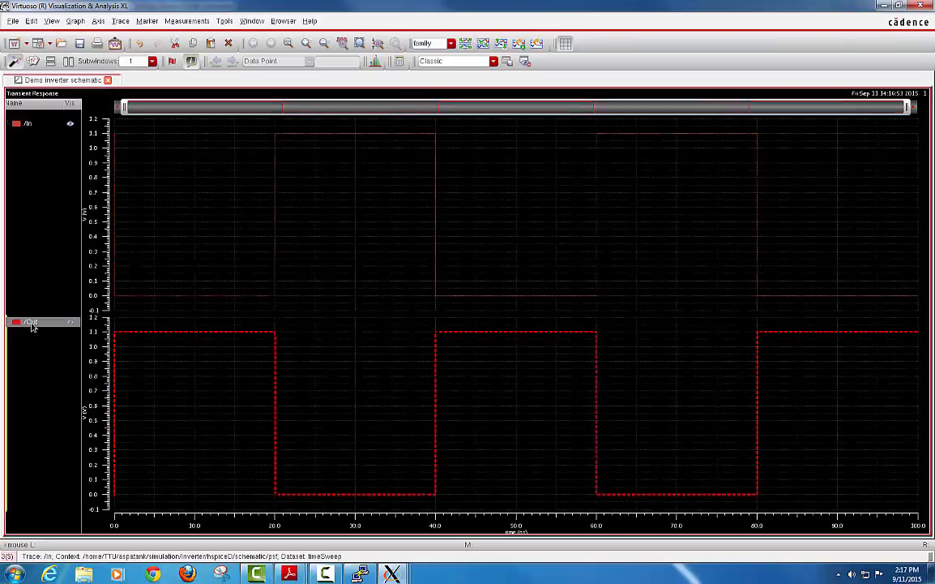
click(27, 123)
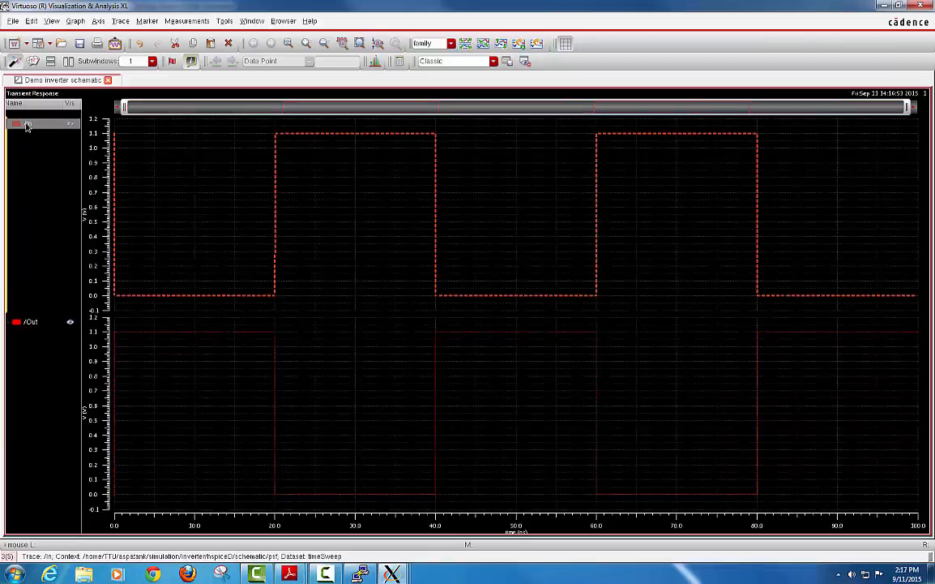
Make the /In trace blue with a medium line width.
right_click(27, 126)
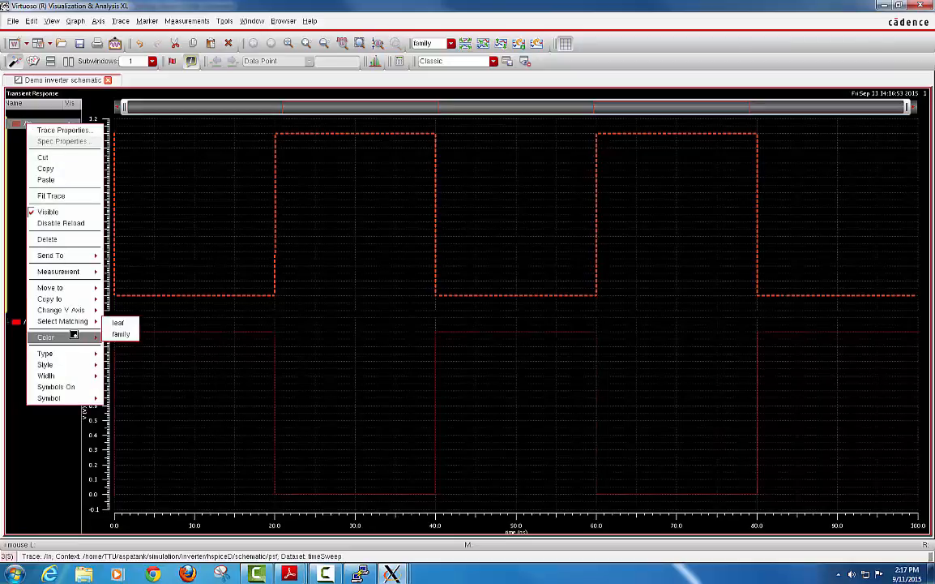
click(73, 335)
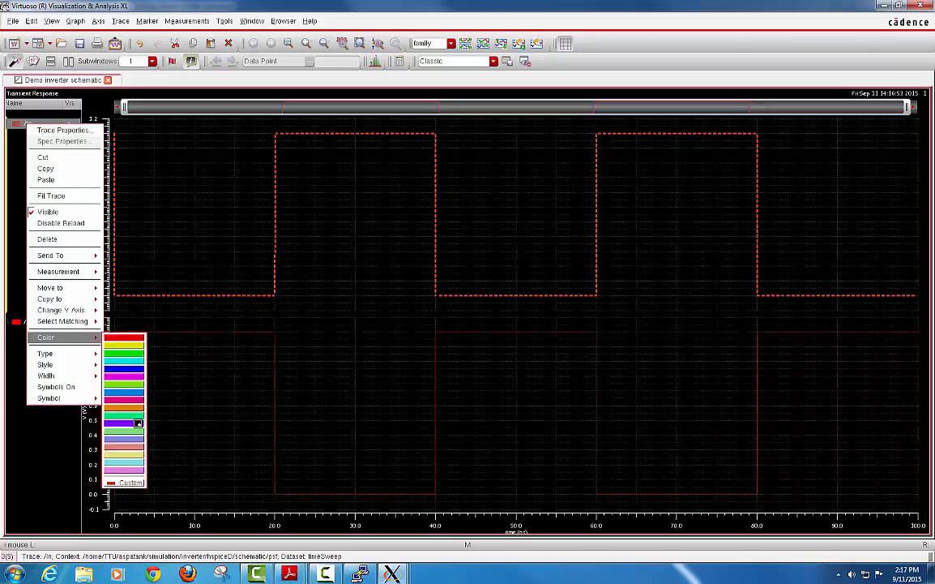
click(133, 369)
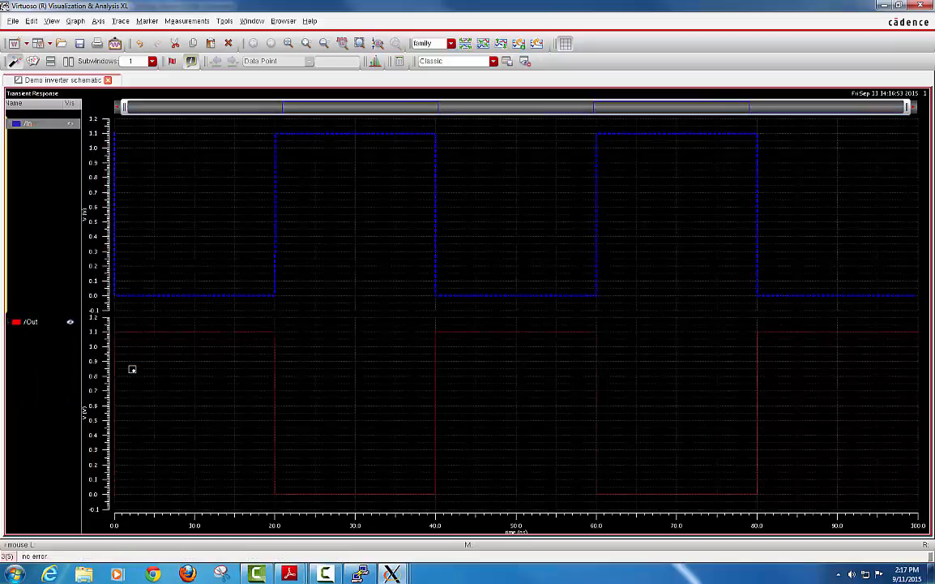
right_click(38, 130)
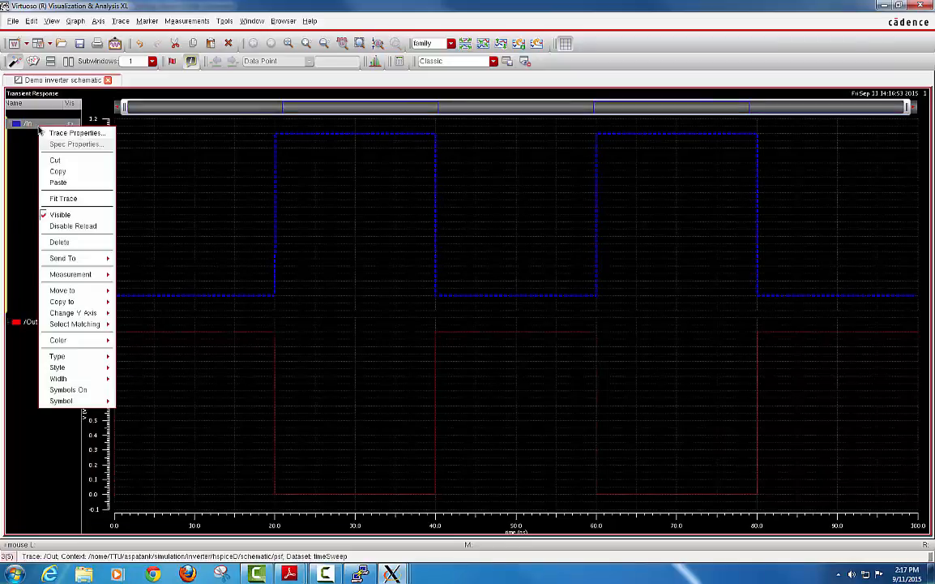
mouse_move(82, 379)
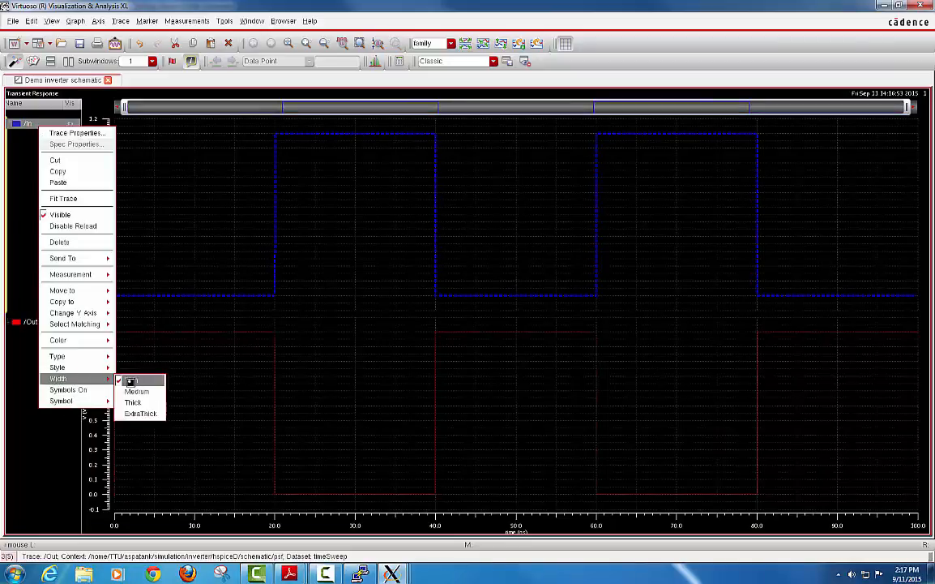
click(135, 391)
Set the /Out trace to a medium line width.
click(33, 323)
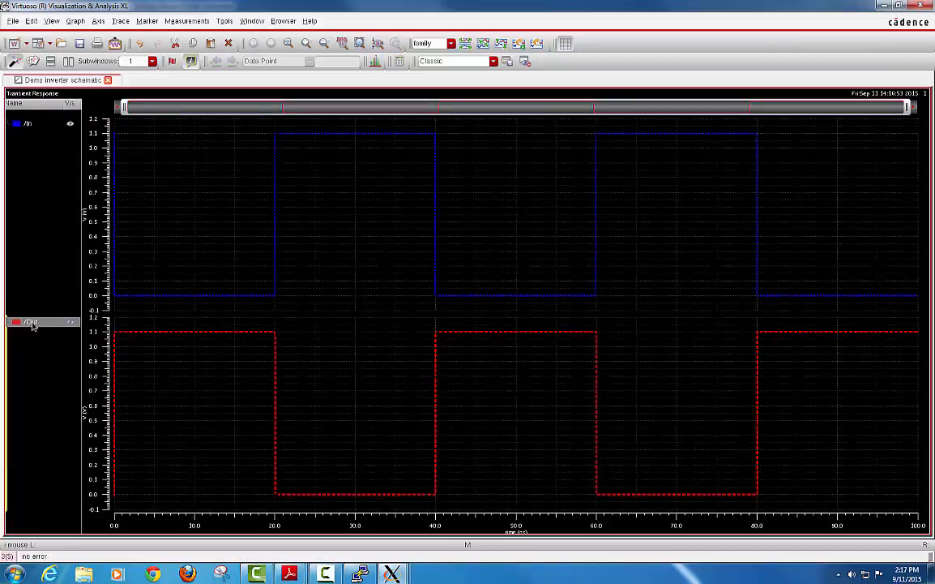
right_click(33, 323)
mouse_move(72, 279)
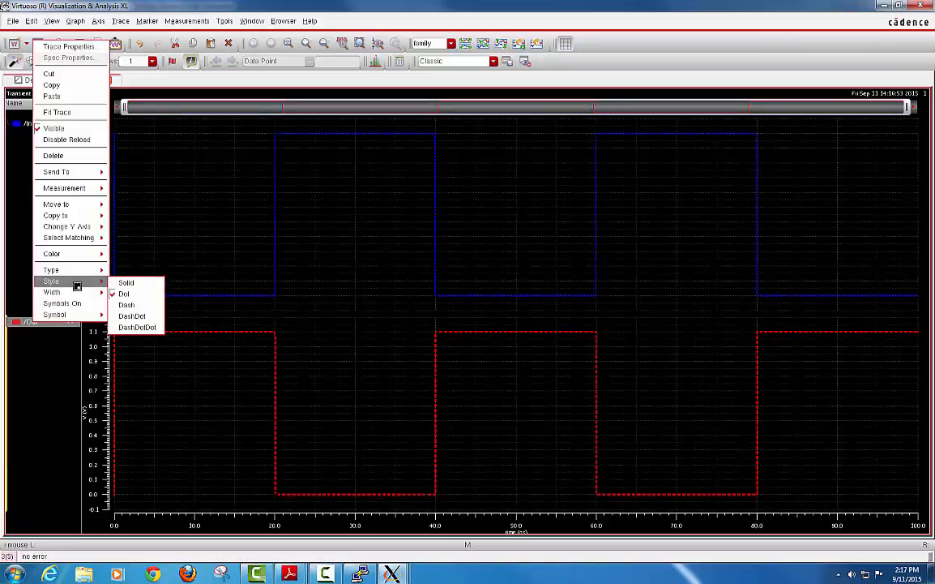
click(128, 303)
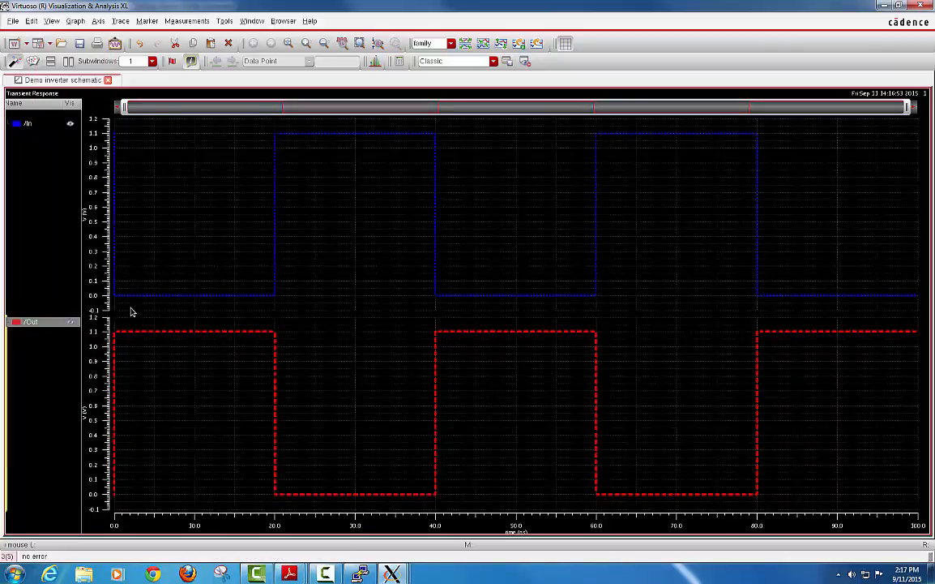
click(196, 270)
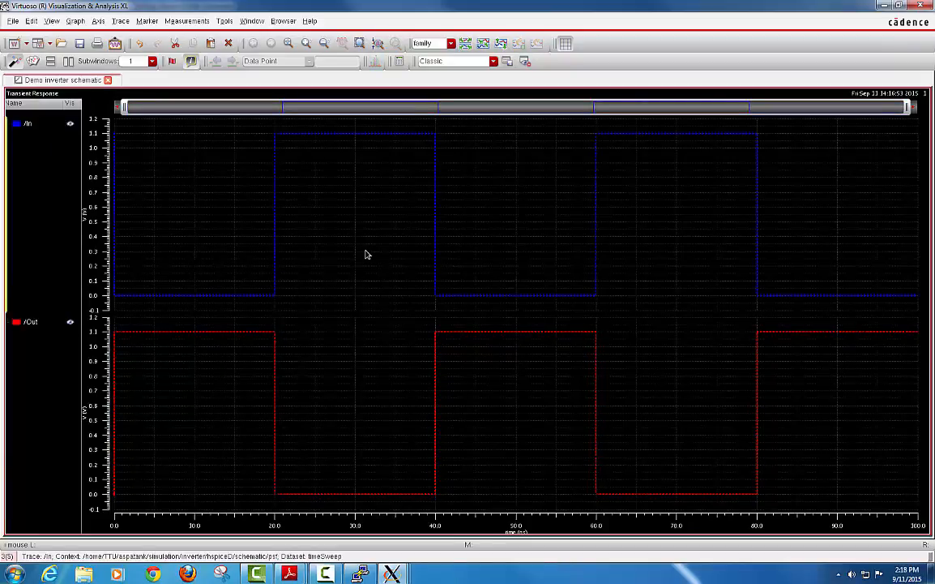
Set the graph background colour to white in Graph Properties and apply it.
right_click(317, 186)
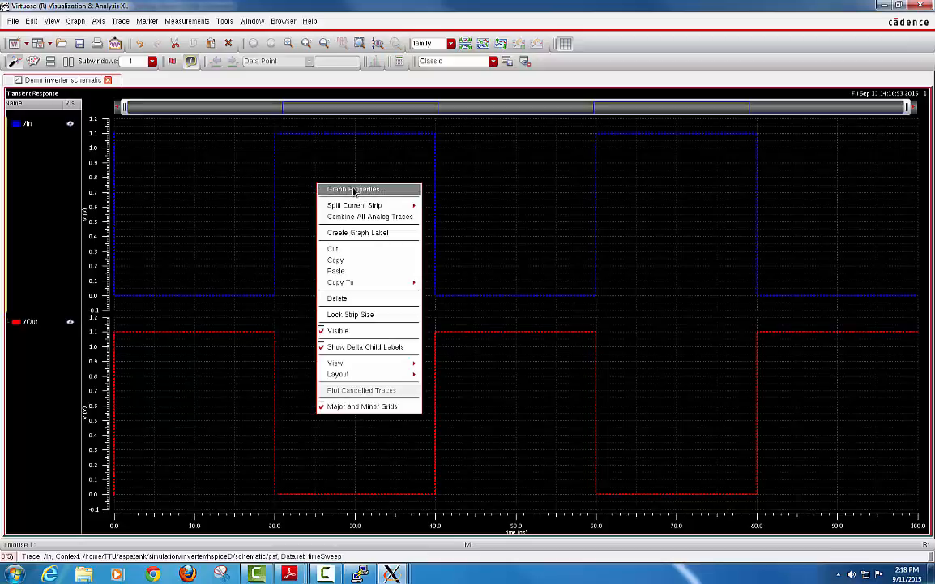
click(354, 191)
drag(312, 101, 398, 105)
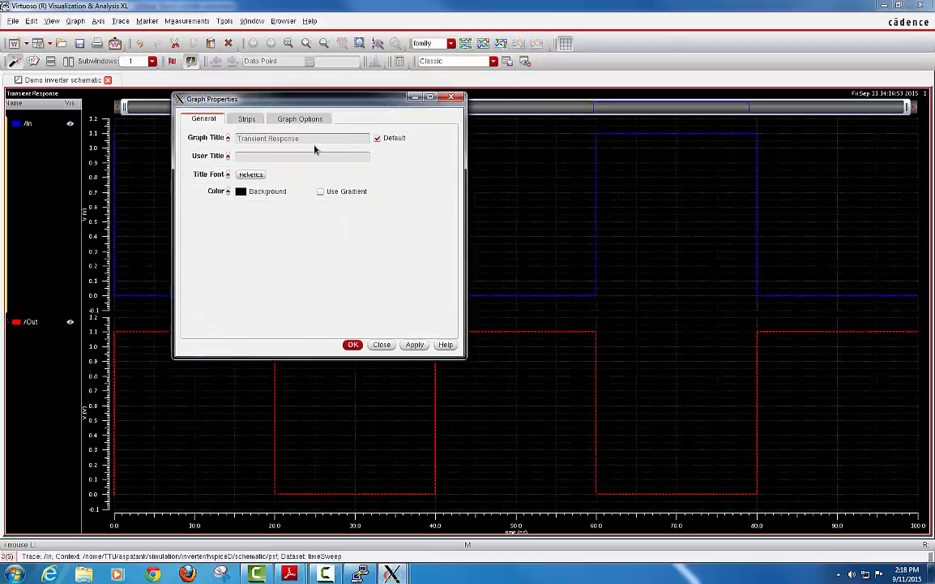
click(241, 192)
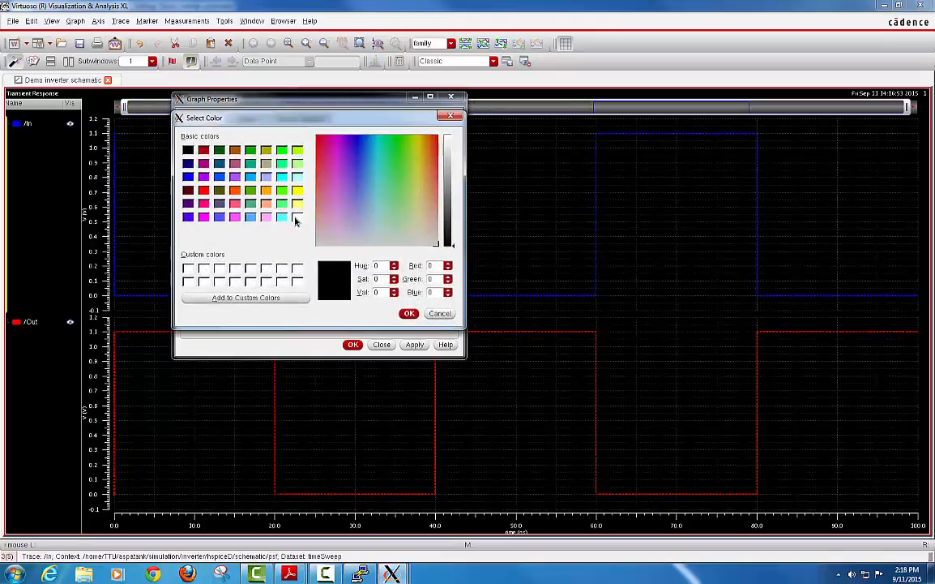
click(297, 217)
click(409, 313)
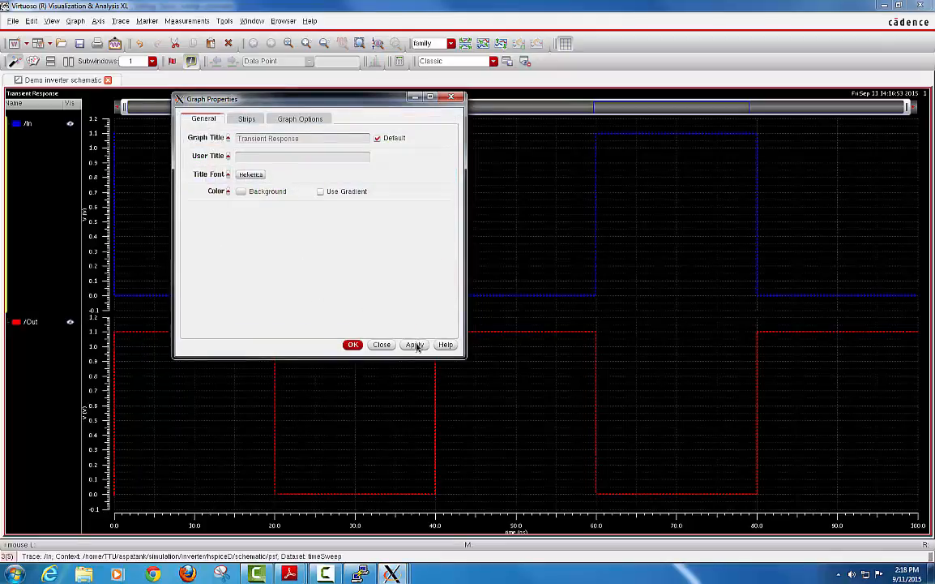
click(415, 345)
click(353, 345)
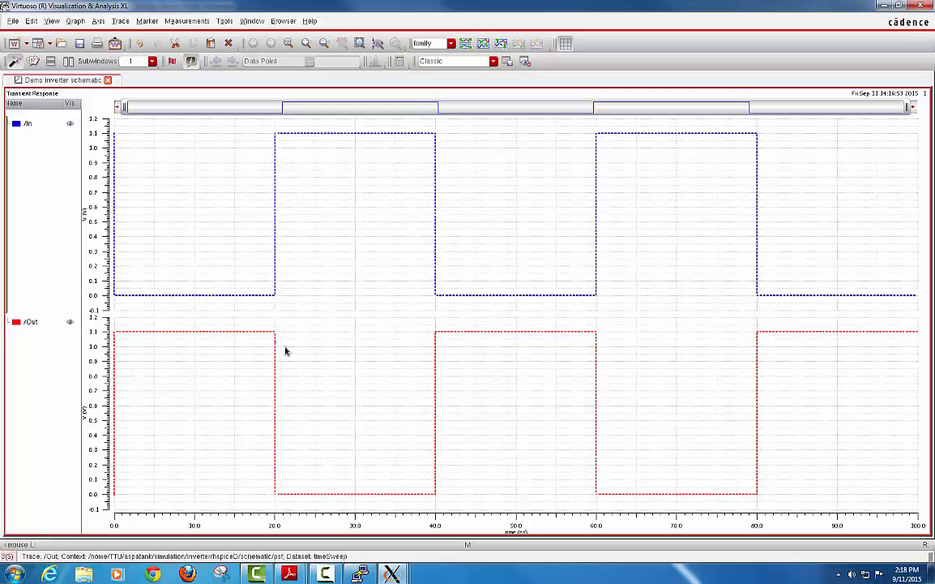
Combine all analog traces so /In and /Out share a single strip.
click(75, 22)
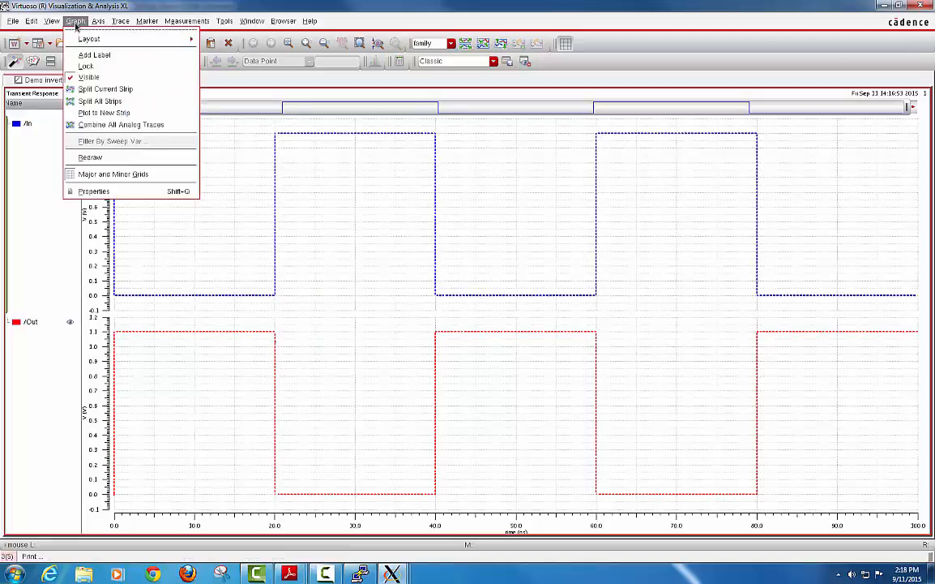
click(128, 126)
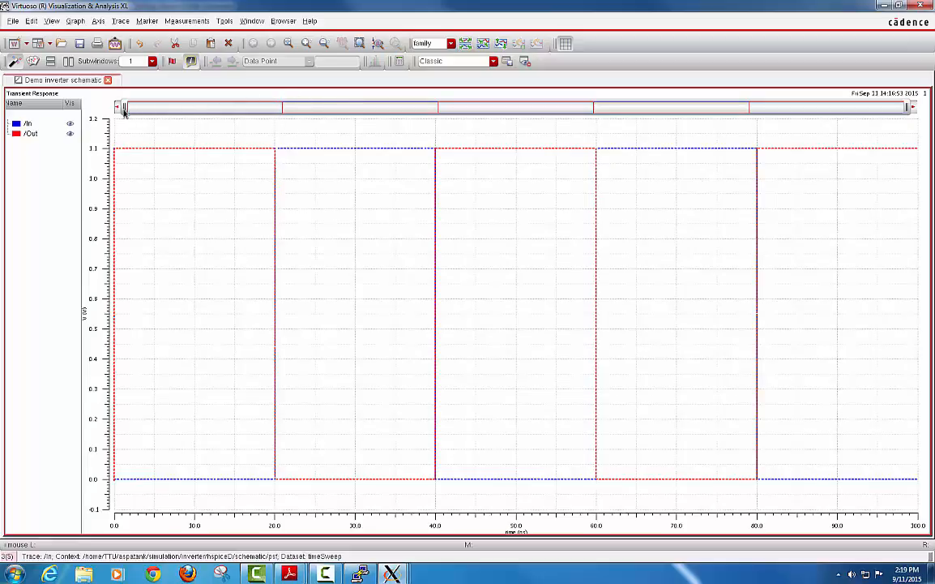
Narrow the time axis onto the 20 ns /In–/Out switching edge and move the Windows colour-scheme prompt aside.
drag(124, 112, 277, 111)
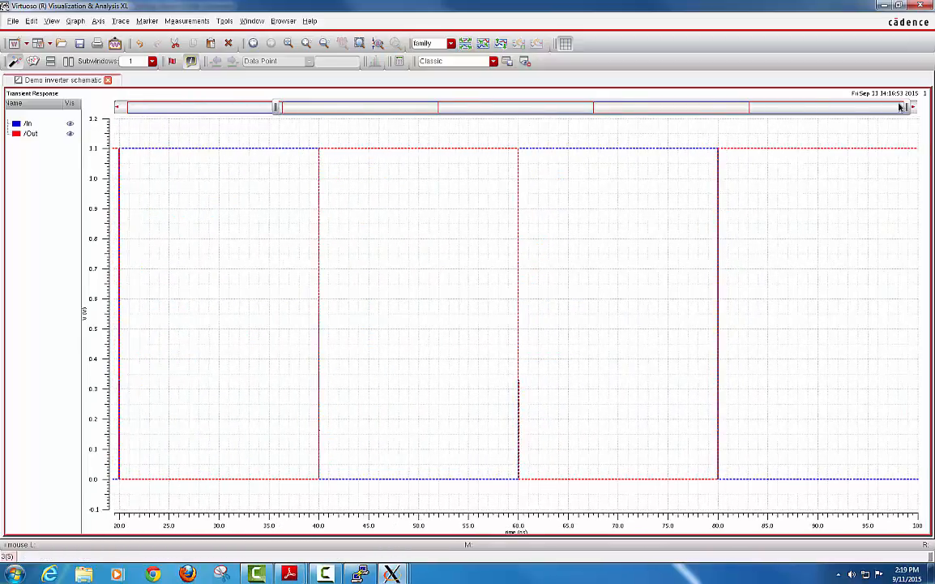
drag(909, 109, 286, 112)
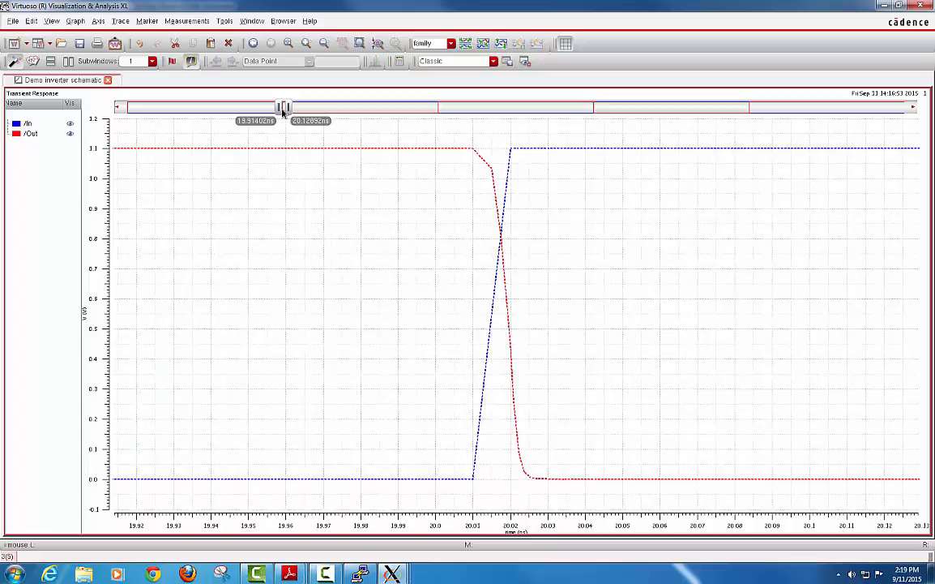
click(538, 153)
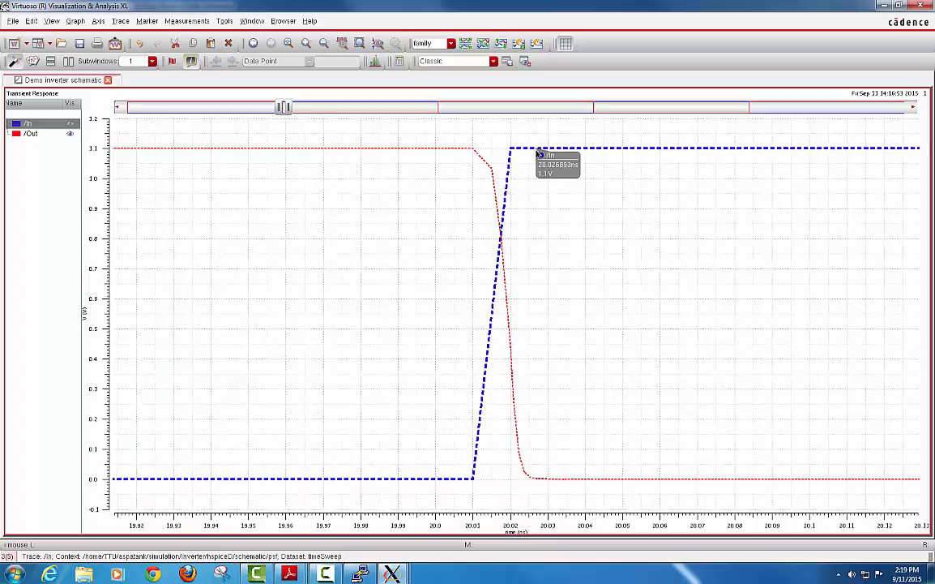
click(407, 154)
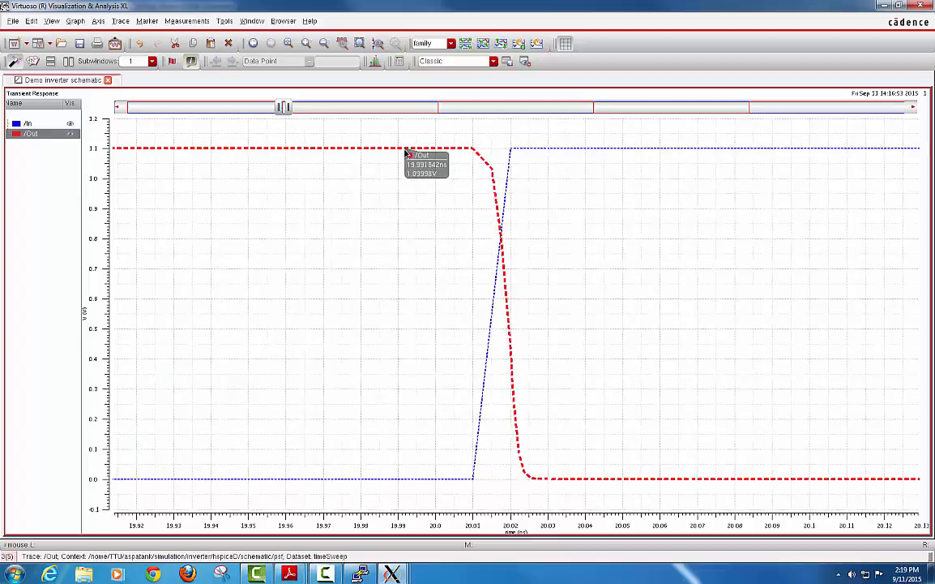
click(309, 263)
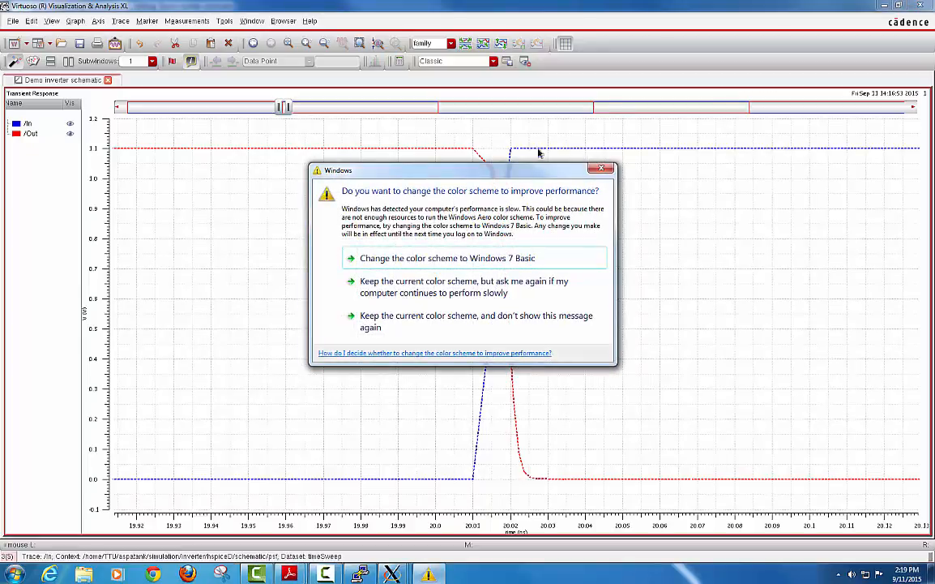
drag(573, 175, 645, 580)
mouse_move(507, 264)
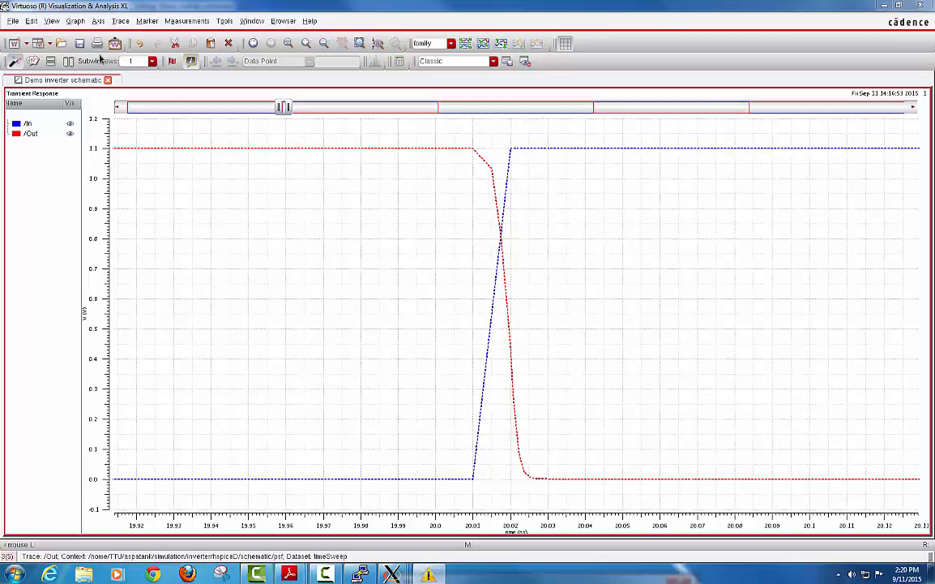
Create a horizontal graph marker at Y = 0.55 V across the /In and /Out waveforms.
click(148, 21)
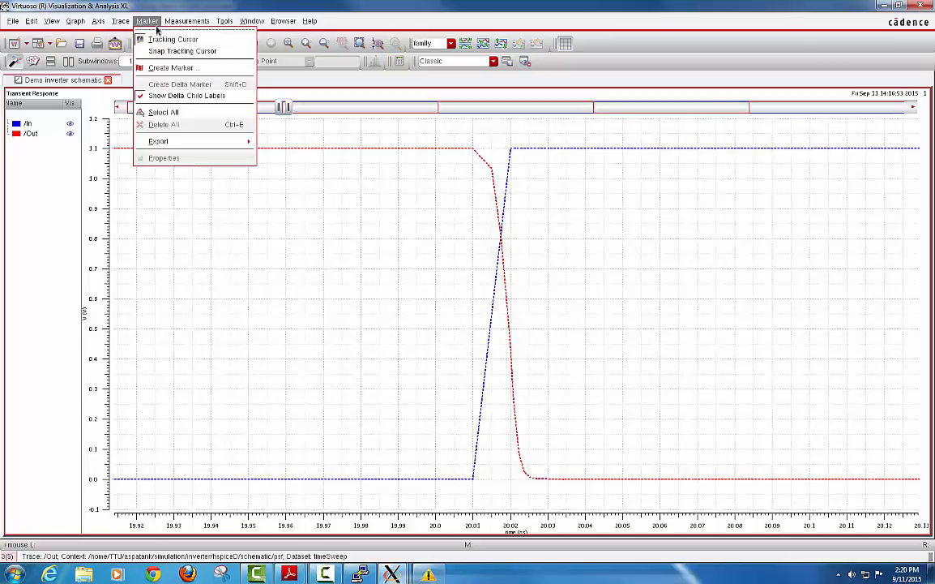
click(173, 69)
mouse_move(261, 121)
mouse_down()
mouse_move(384, 88)
mouse_move(391, 68)
mouse_up()
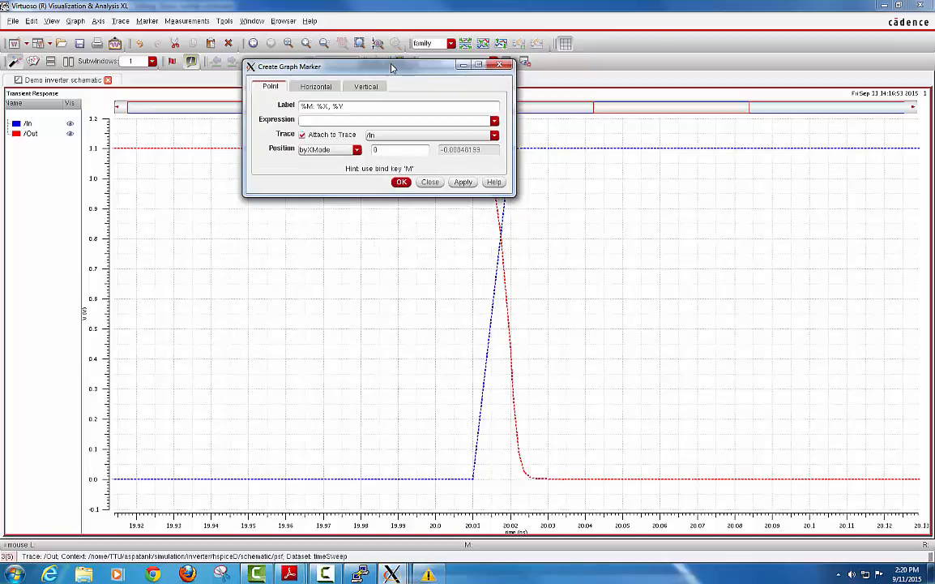
click(324, 87)
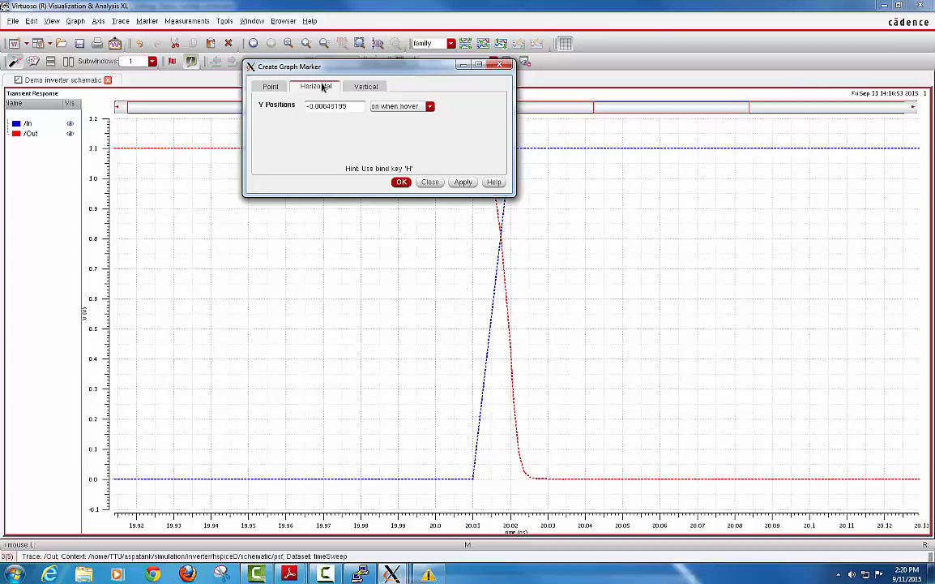
click(367, 87)
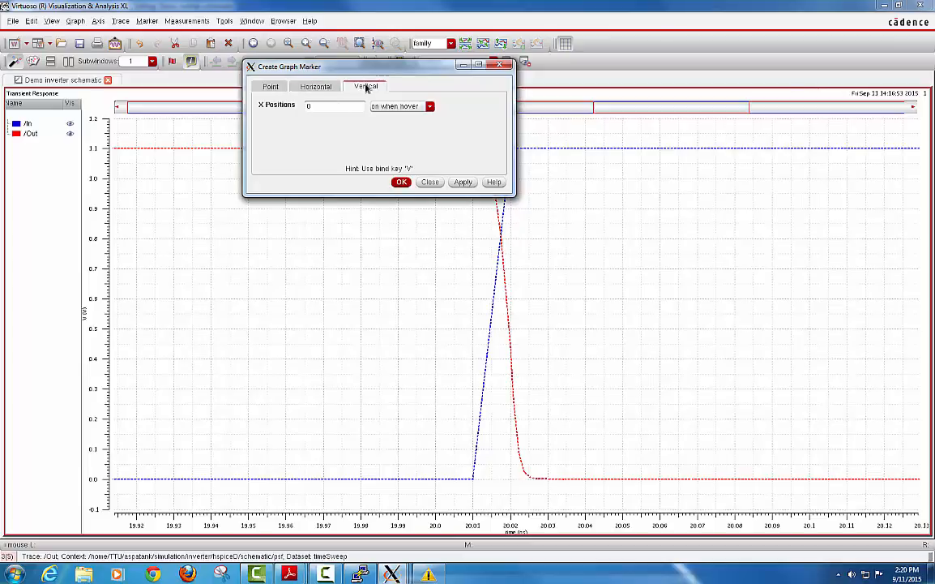
click(312, 86)
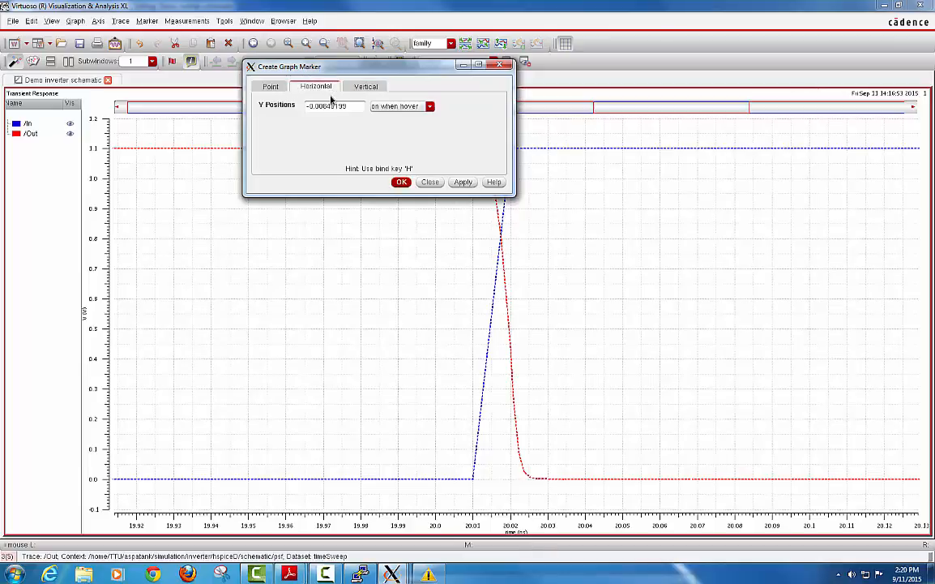
drag(349, 106, 307, 106)
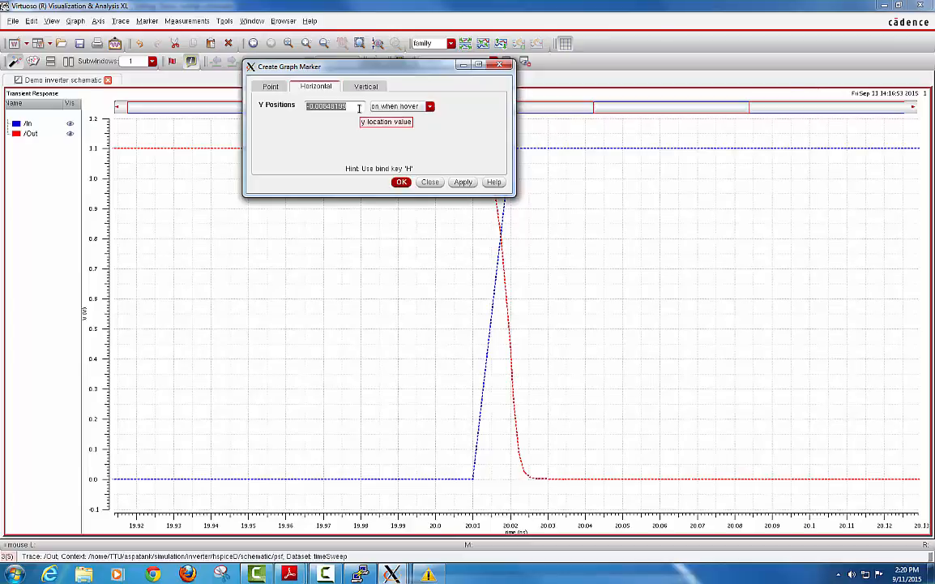
text(0.55)
click(461, 181)
click(402, 181)
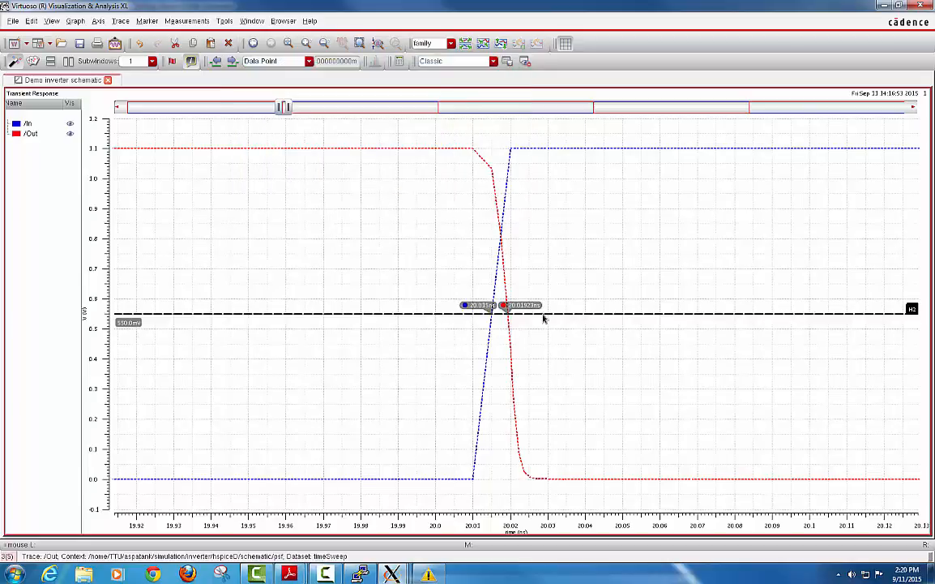
Select marker H2 to label the /In and /Out crossing times near 20.019 ns.
mouse_move(502, 323)
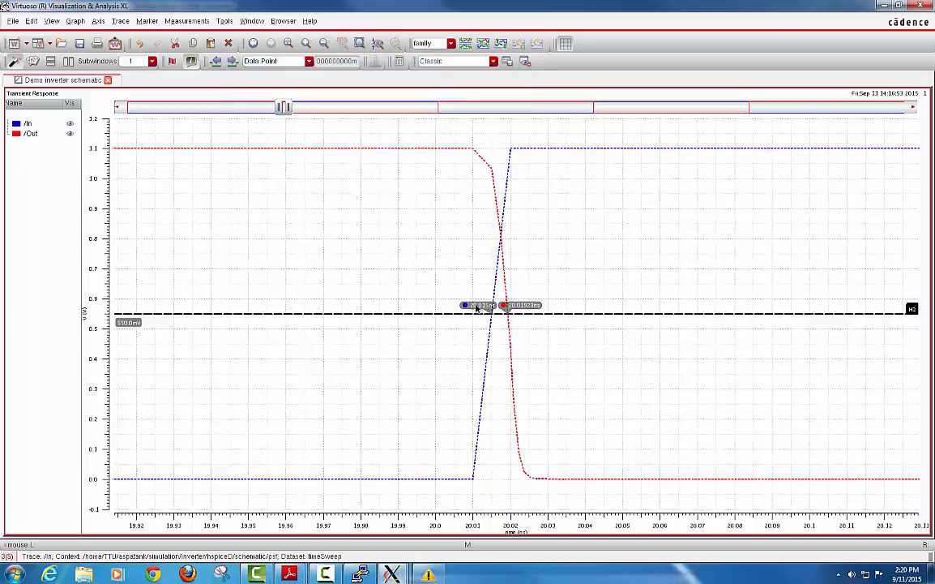
mouse_move(468, 297)
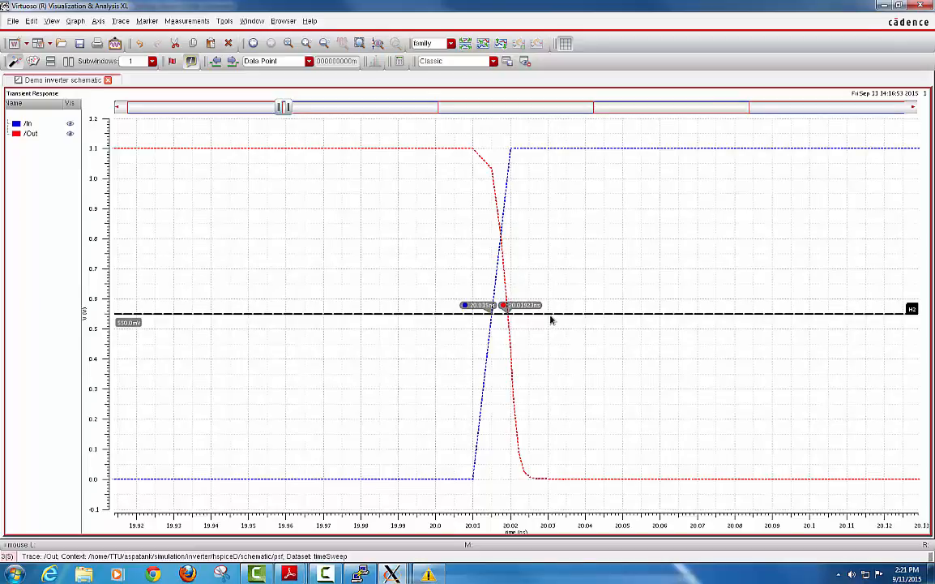
click(460, 297)
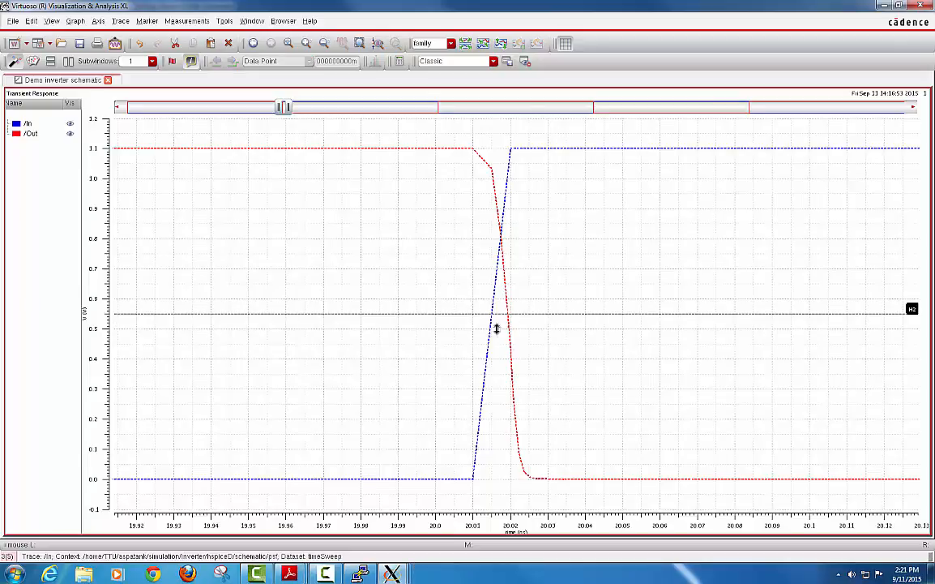
click(534, 313)
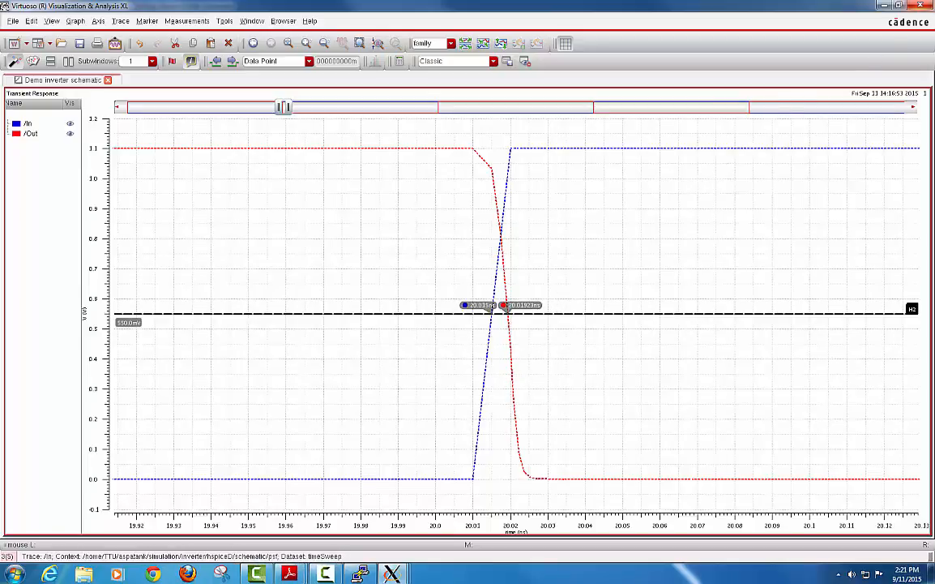
Close the waveform plot, minimize ADE L and bring the PuTTY terminal to the front.
click(924, 5)
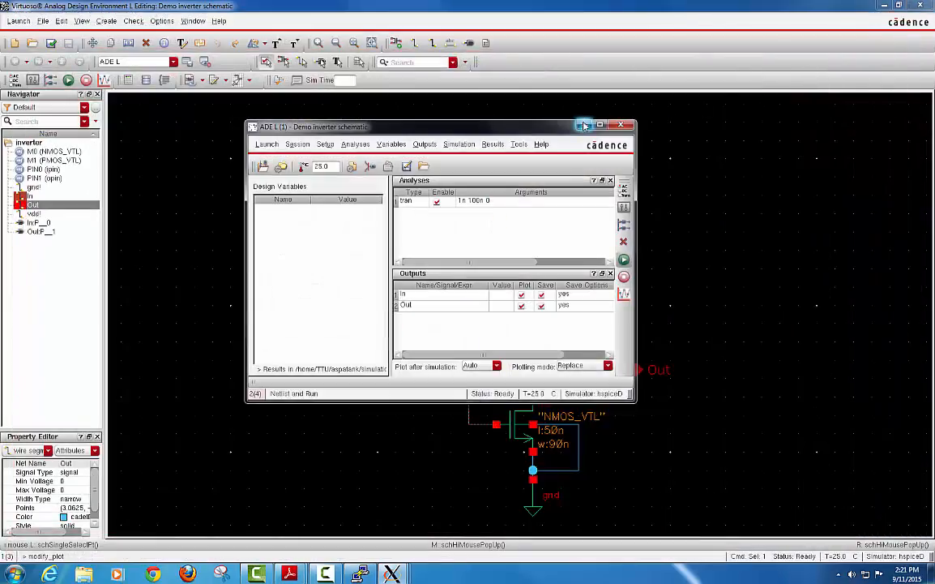
click(583, 125)
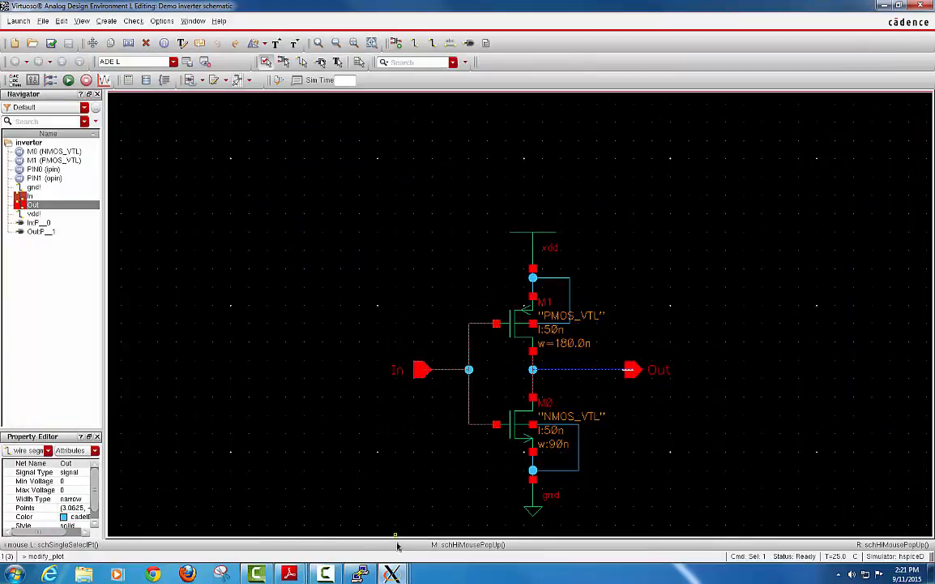
mouse_move(394, 574)
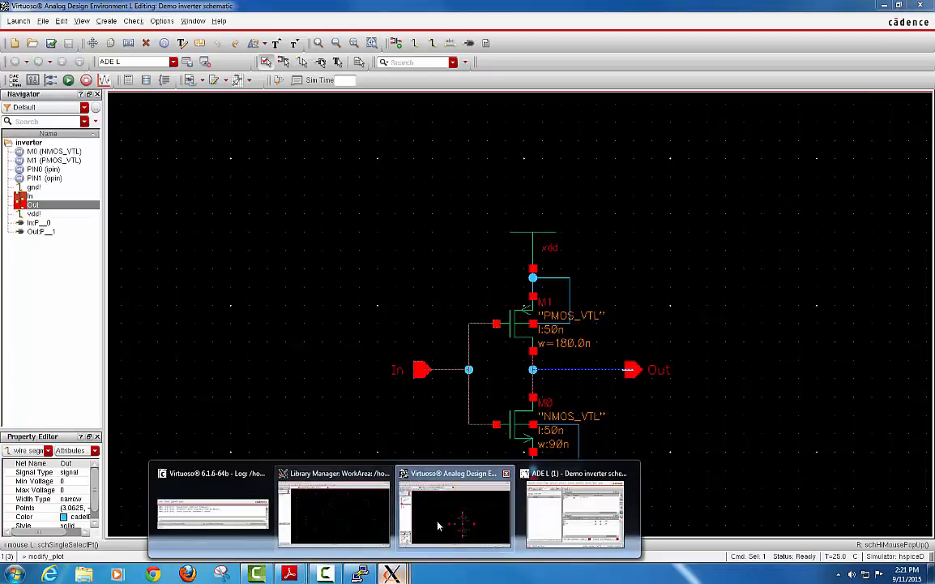
click(359, 574)
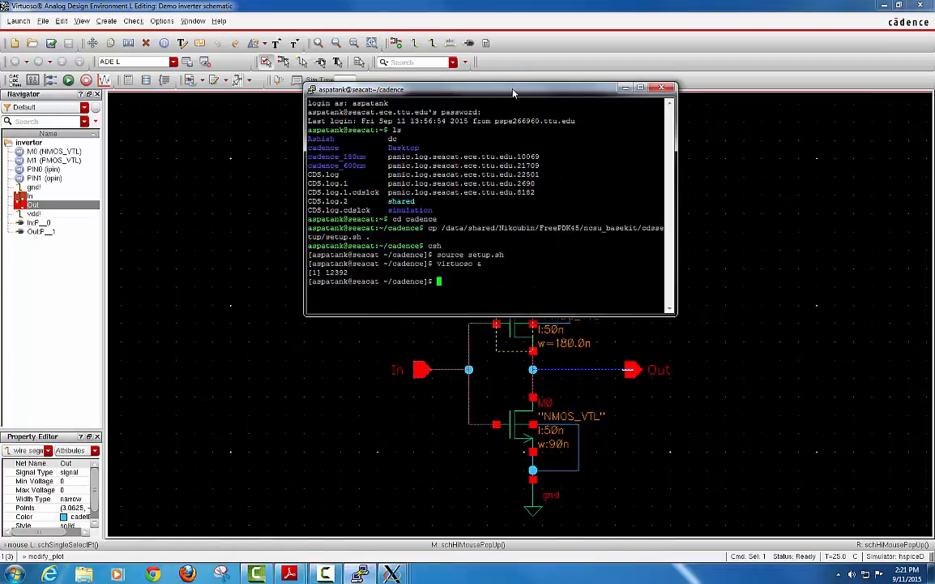
Lower the terminal window, then start and discard a mistaken source setup_600nm.sh command.
drag(512, 91, 505, 133)
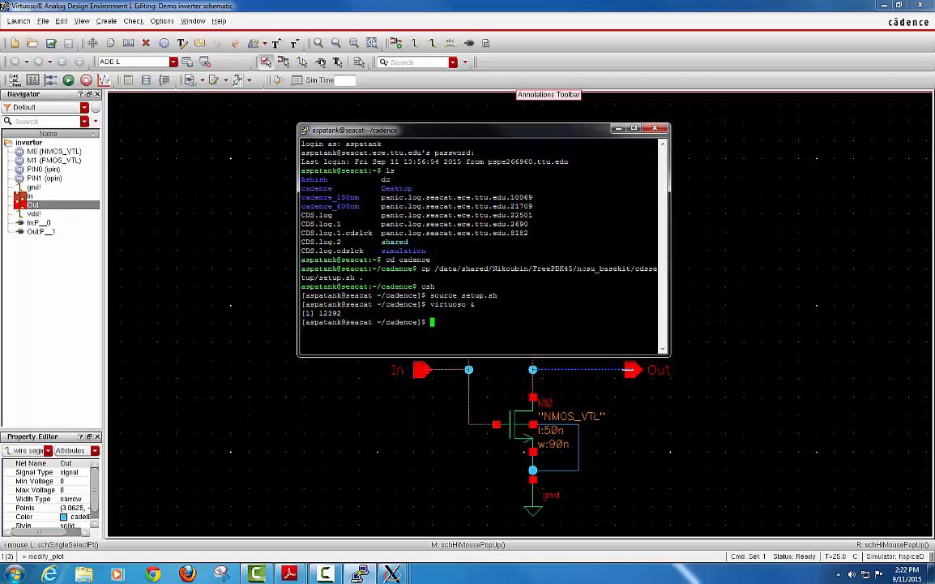
text(source setup.sh)
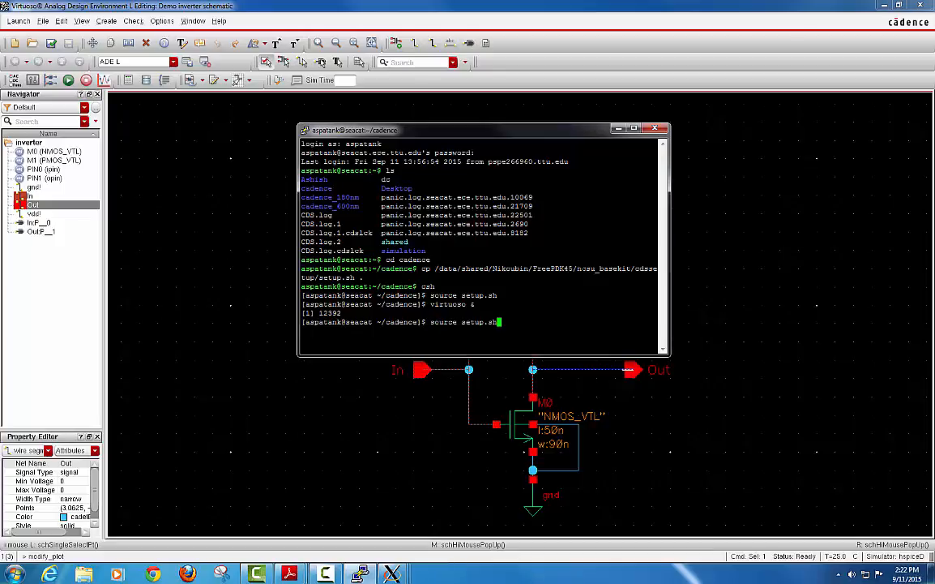
key(BackSpace)
key(BackSpace)
key(BackSpace)
text(_600nm.sh)
key(BackSpace)
key(BackSpace)
key(BackSpace)
key(BackSpace)
key(BackSpace)
key(BackSpace)
key(BackSpace)
key(BackSpace)
key(BackSpace)
key(BackSpace)
key(BackSpace)
key(BackSpace)
key(BackSpace)
key(BackSpace)
key(BackSpace)
key(BackSpace)
key(BackSpace)
key(BackSpace)
key(BackSpace)
key(BackSpace)
Type a cp command for the shared FreePDK45/ncsu_basekit/cdssetup/measurement.sp file.
text(cp /data/)
text(Shared)
key(BackSpace)
key(BackSpace)
key(BackSpace)
key(BackSpace)
key(BackSpace)
key(BackSpace)
text(sha)
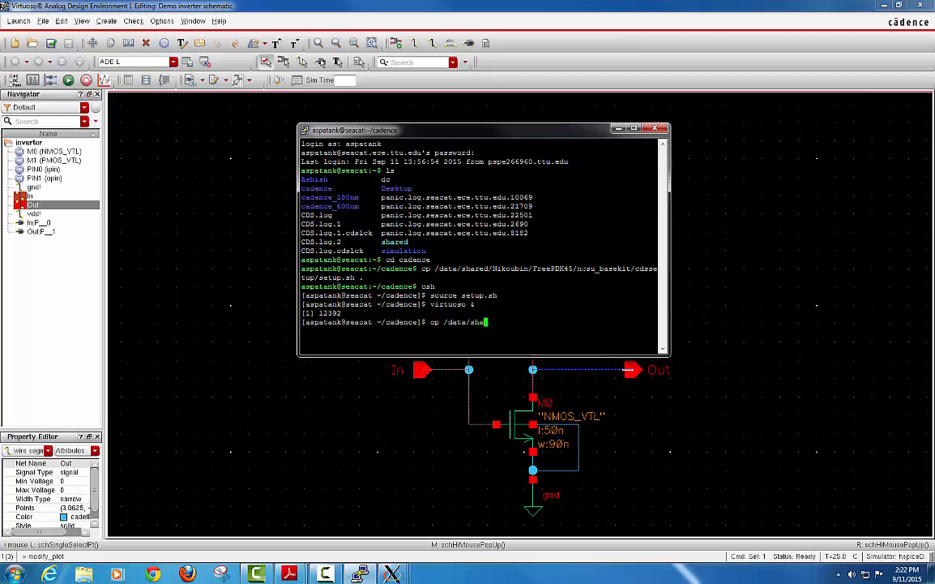
text(red/Nikoubin/FreePDK45)
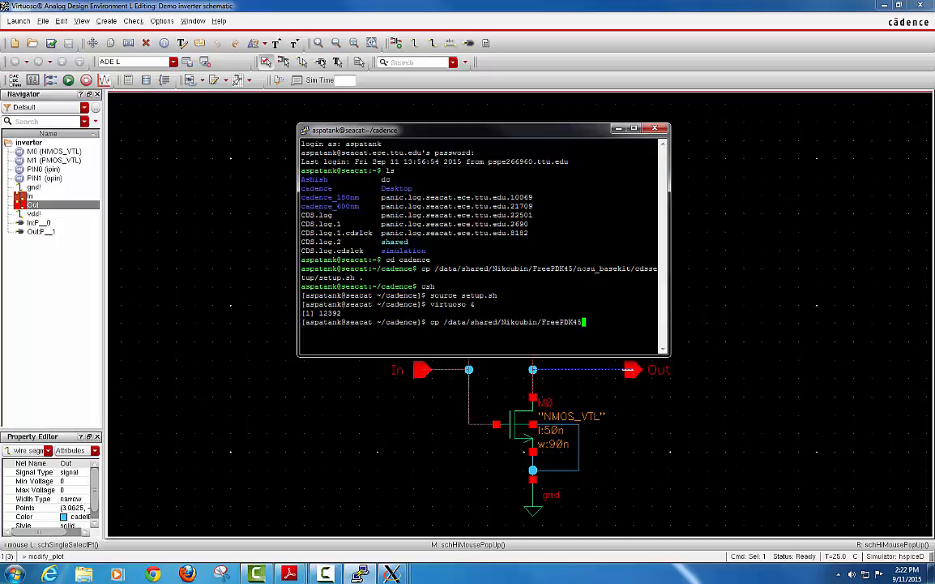
text(/ncsu_basekit/cdssetup)
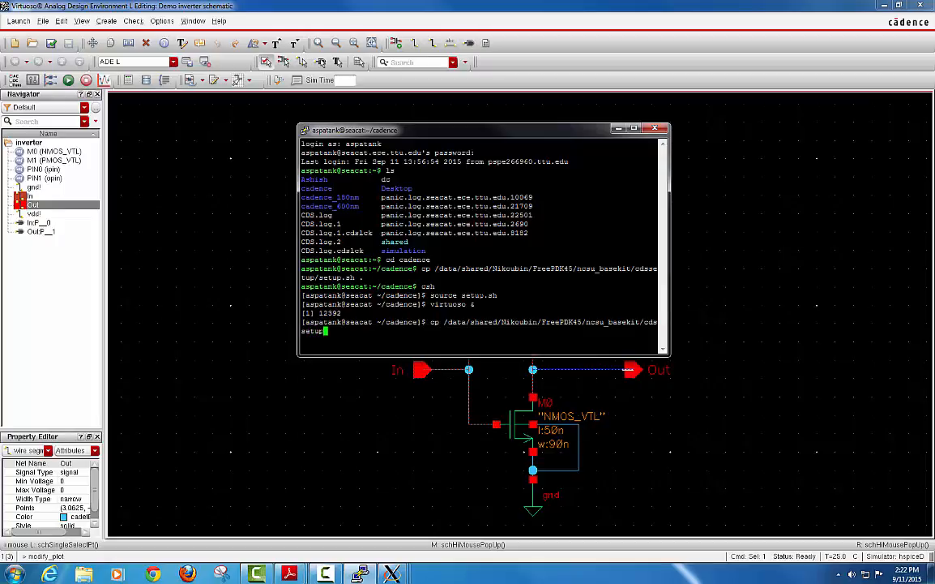
text(/measure)
key(BackSpace)
text(rement.sp)
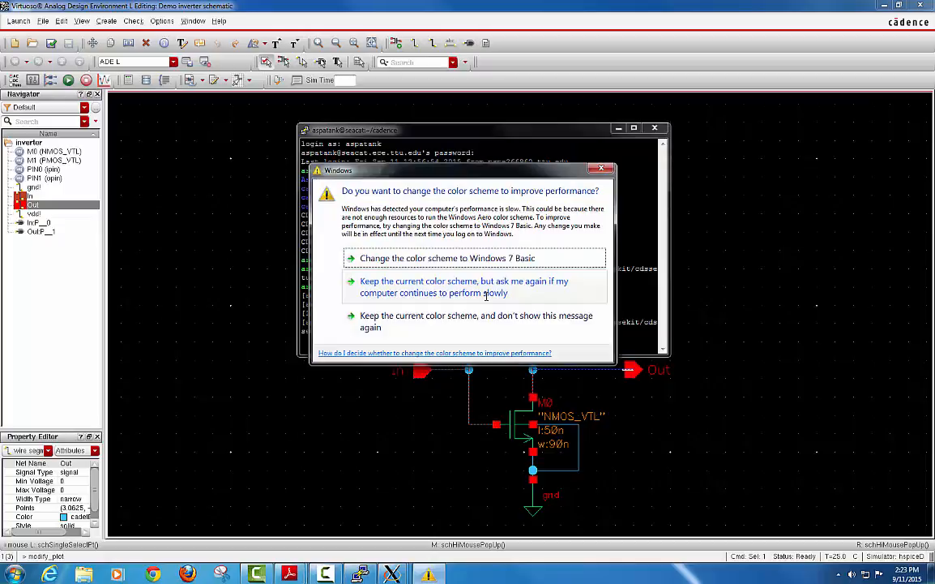
Finish the cp command with ' .' to copy into the current folder, then type nano measurement.sp.
drag(467, 166, 636, 559)
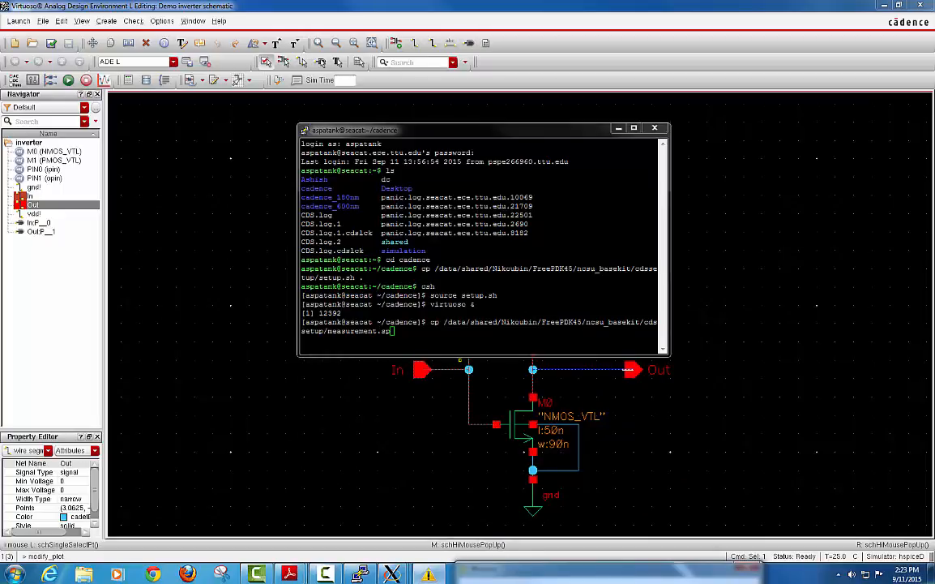
key(alt+Tab)
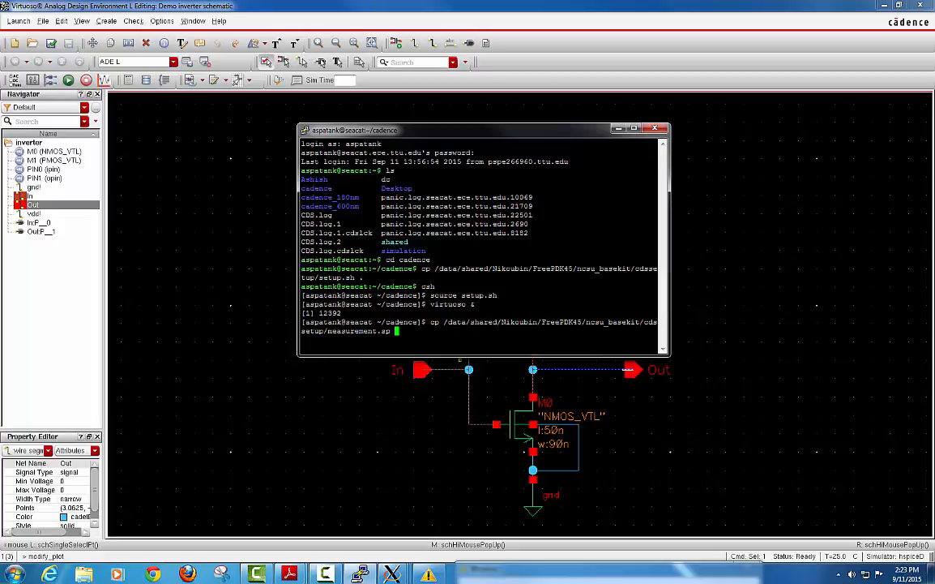
text(.)
key(Return)
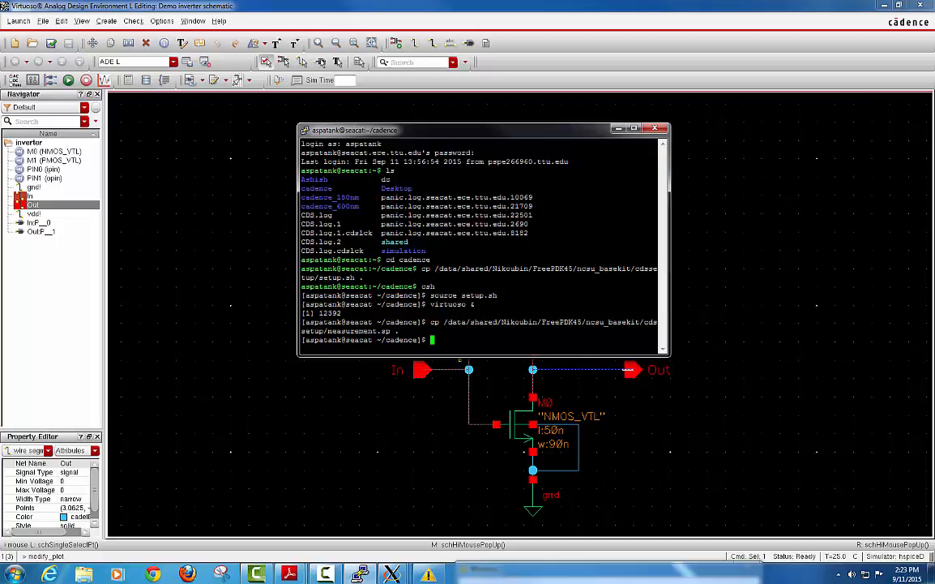
text(nano measurement.sp)
Launch nano on measurement.sp, then briefly restore and re-minimize ADE L.
key(Return)
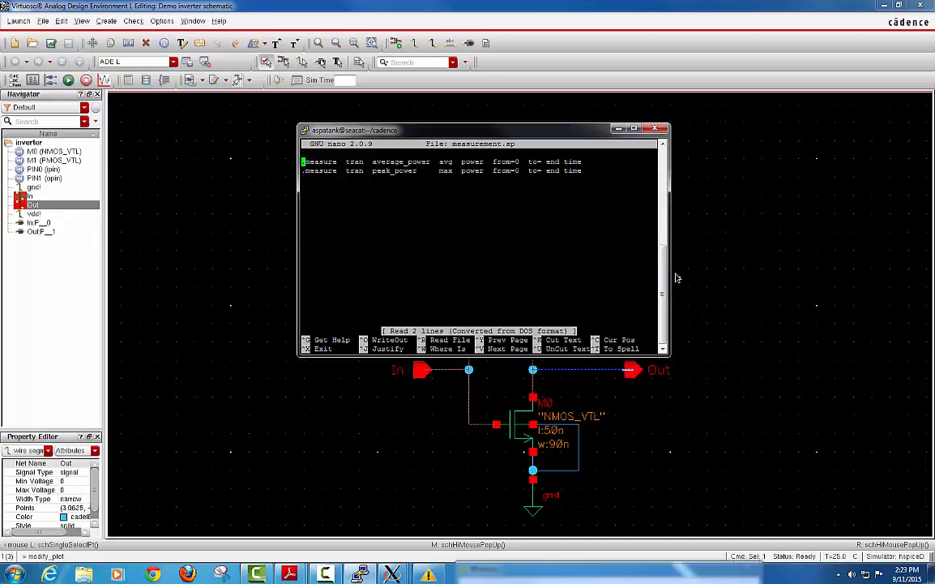
mouse_move(392, 573)
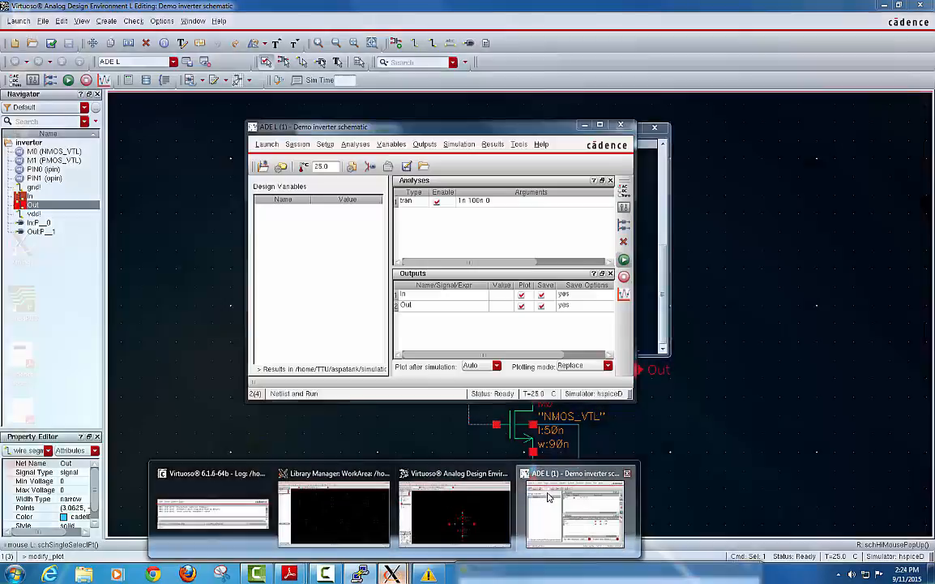
click(541, 498)
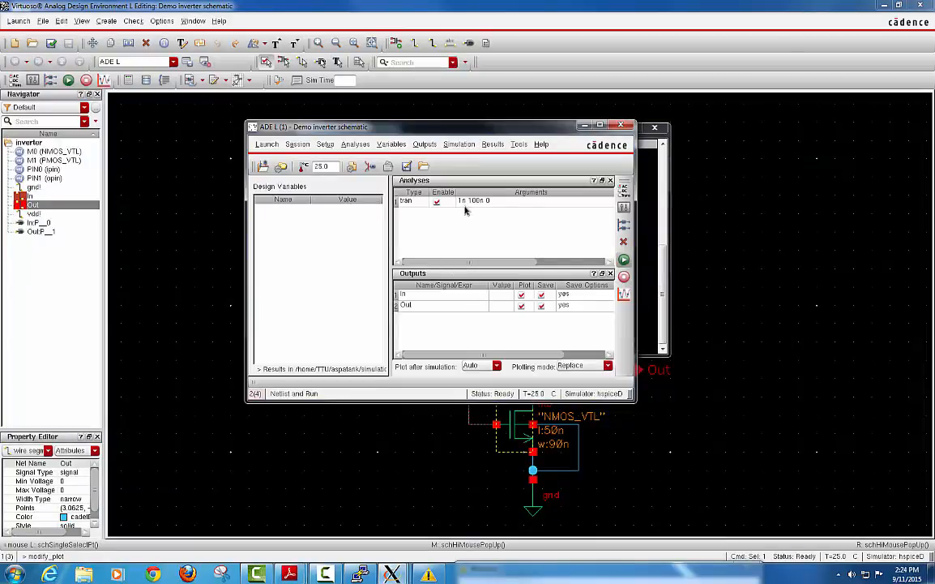
click(584, 125)
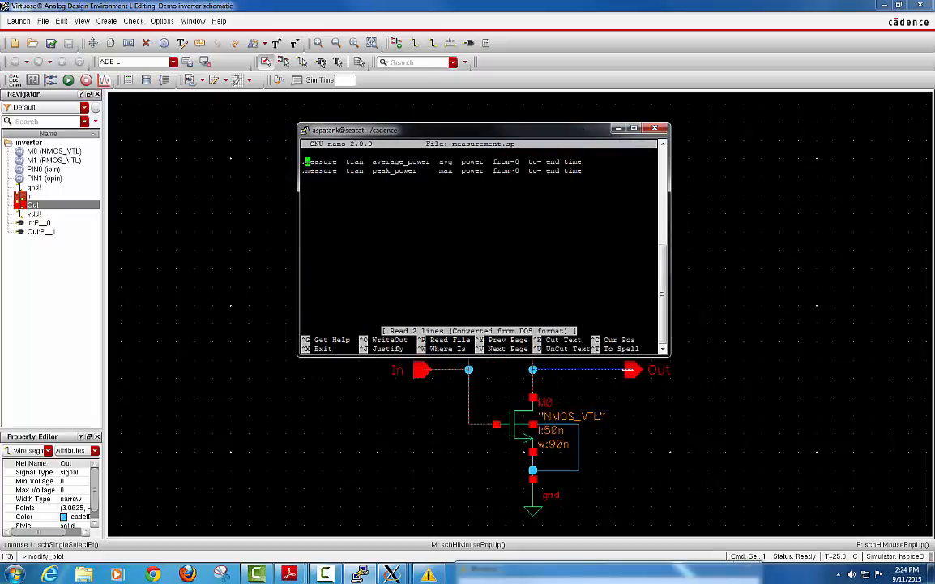
Replace 'end time' with 100n in both average_power and peak_power .measure lines.
key(Right)
key(Right)
key(Right)
key(Right)
key(Right)
key(Right)
key(Right)
key(Right)
key(Right)
key(Right)
key(Right)
key(Right)
key(Right)
key(Right)
key(Right)
key(Right)
key(Right)
key(Right)
key(Right)
key(Right)
key(Right)
key(Right)
key(Right)
key(Right)
key(Right)
key(Right)
key(Right)
key(Right)
key(Right)
key(Right)
key(Right)
key(Right)
key(Right)
key(Right)
key(Right)
key(Right)
key(Right)
key(Right)
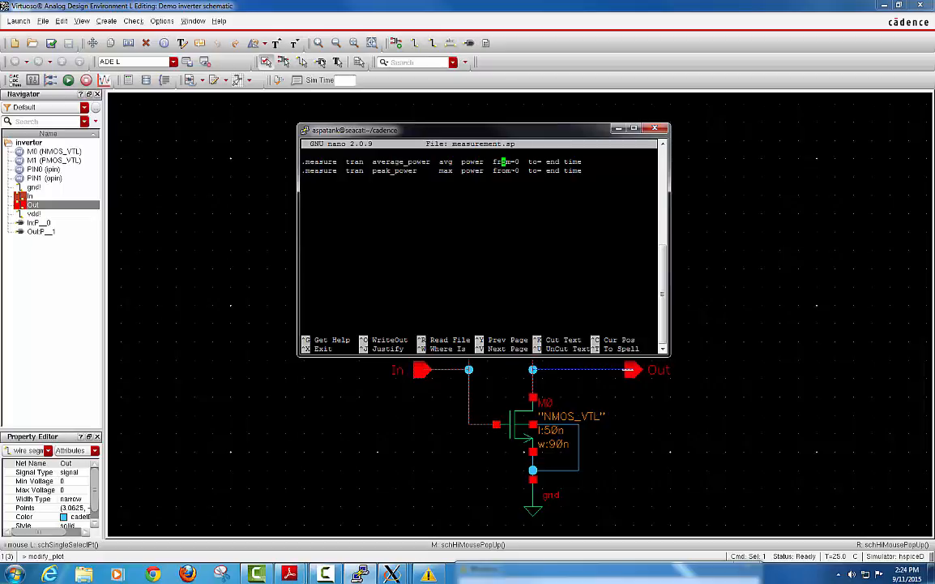
key(Right)
key(Right)
key(BackSpace)
key(BackSpace)
key(BackSpace)
key(BackSpace)
text(100n)
key(BackSpace)
key(BackSpace)
key(BackSpace)
key(BackSpace)
text(100n)
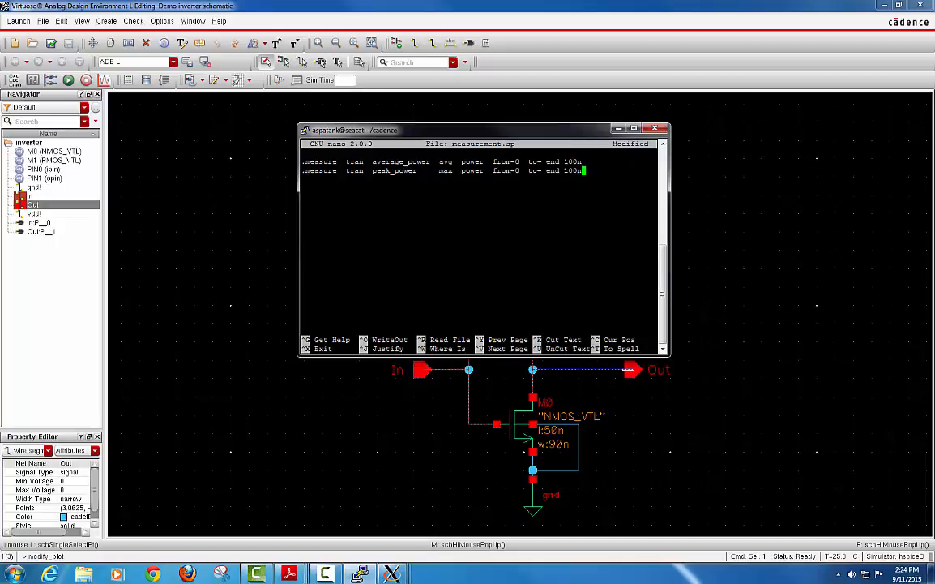
key(BackSpace)
key(BackSpace)
key(BackSpace)
key(BackSpace)
key(BackSpace)
key(BackSpace)
key(BackSpace)
key(BackSpace)
key(BackSpace)
text(100n)
key(Up)
key(Left)
key(Left)
key(Left)
key(Delete)
key(Delete)
key(Delete)
key(Delete)
key(Delete)
key(Down)
key(Right)
key(Right)
key(Right)
key(Right)
Save measurement.sp, exit nano, minimize PuTTY and restore ADE L.
key(ctrl+x)
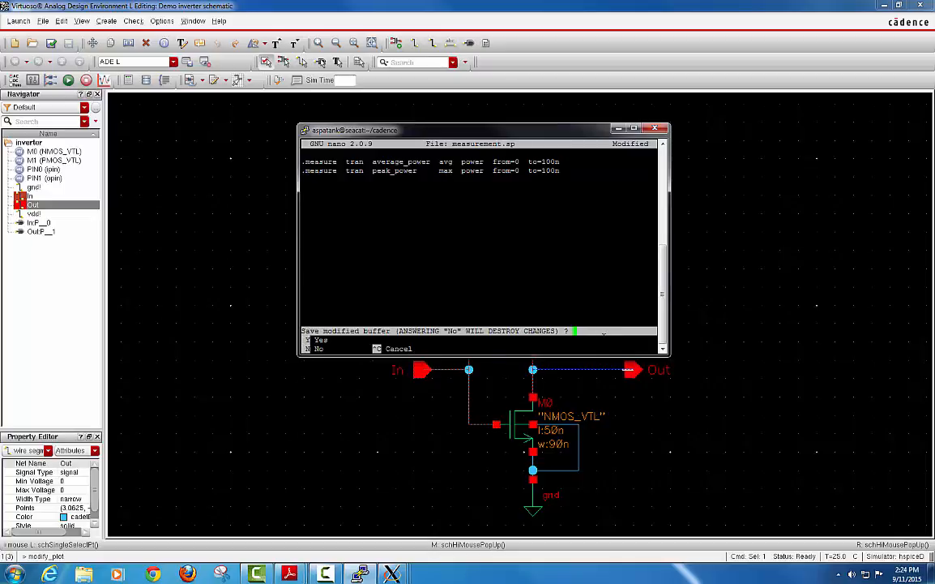
key(y)
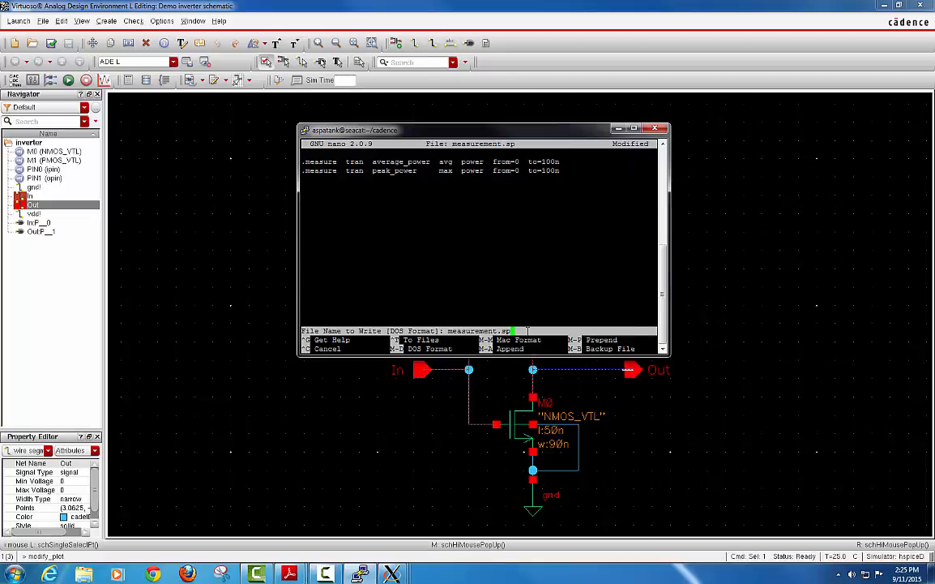
key(Return)
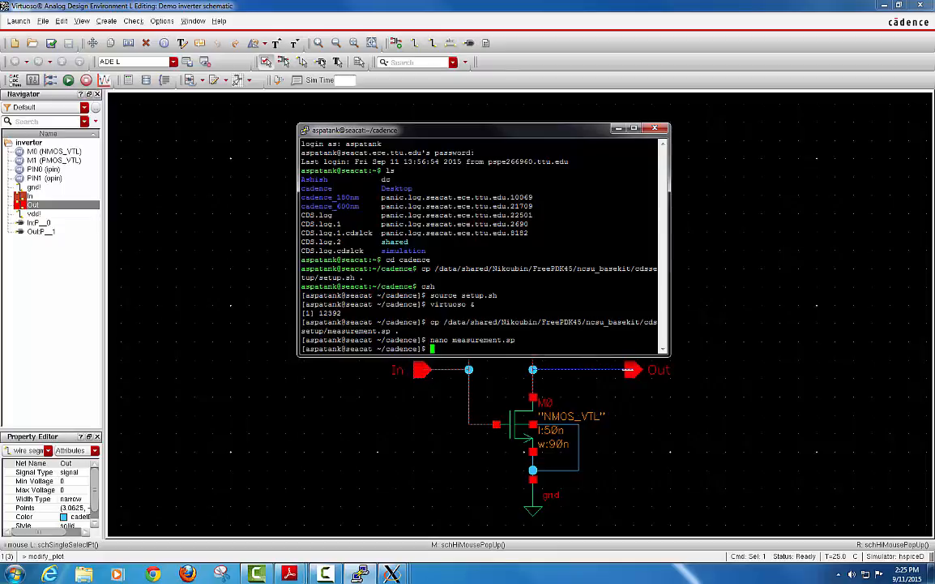
click(617, 129)
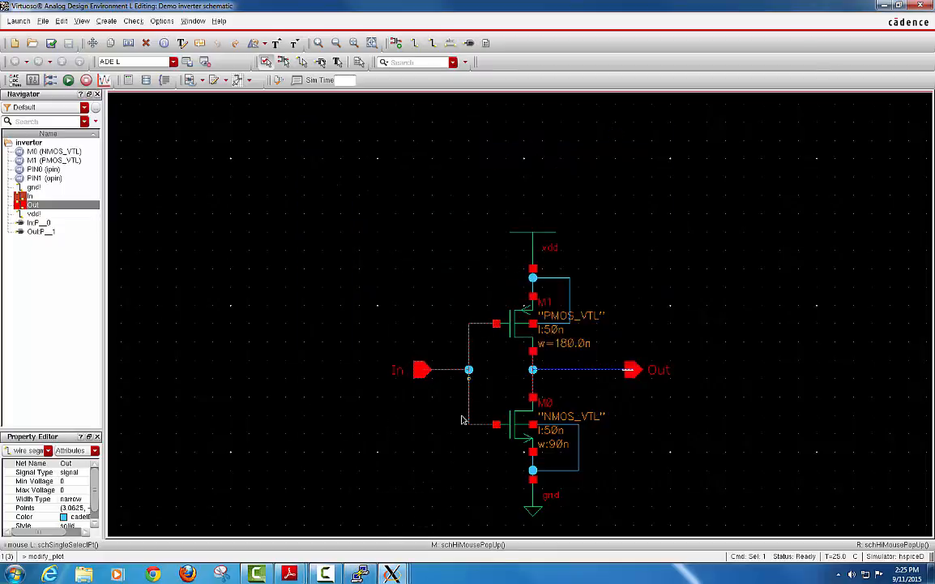
mouse_move(391, 574)
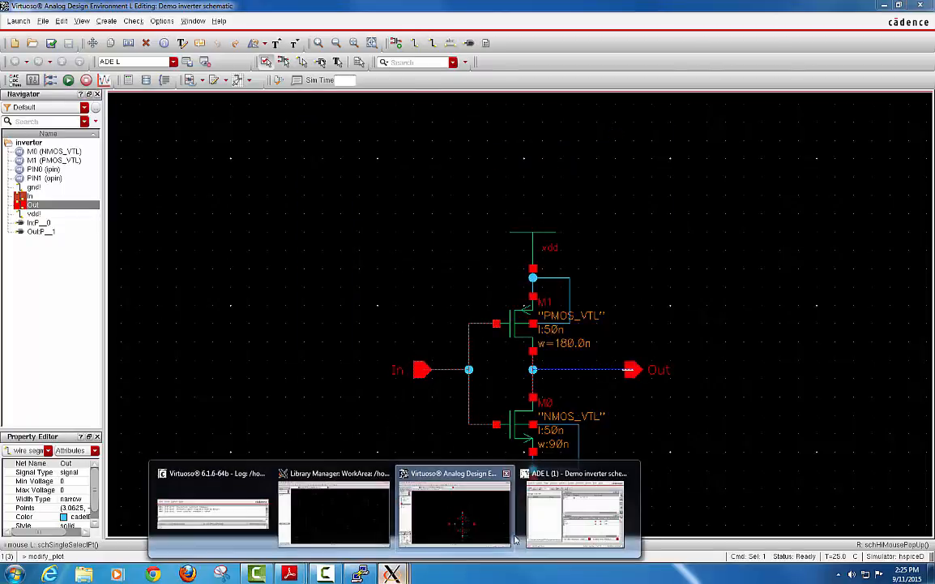
click(557, 508)
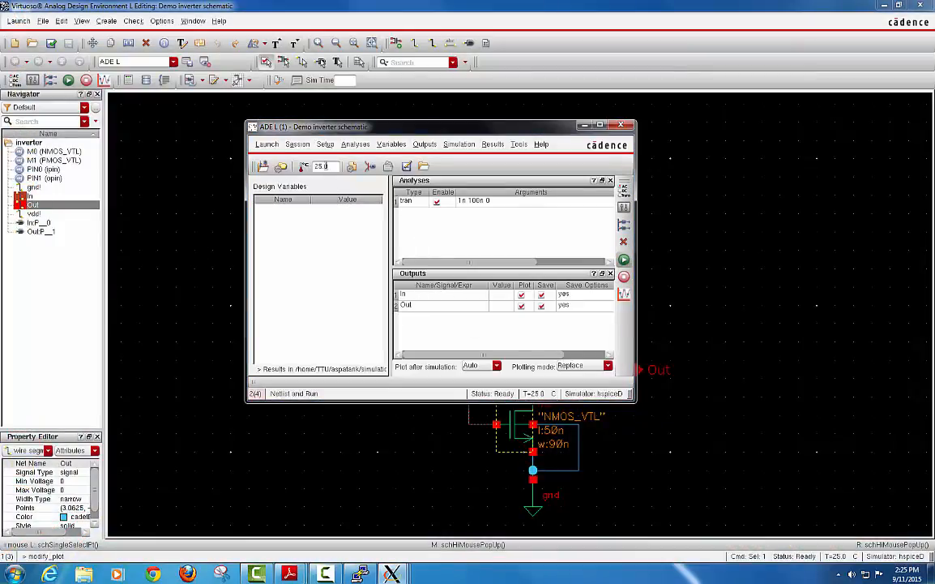
Under Setup > Simulation Files, add measurement.sp to Stimulus Files and confirm with OK.
click(325, 145)
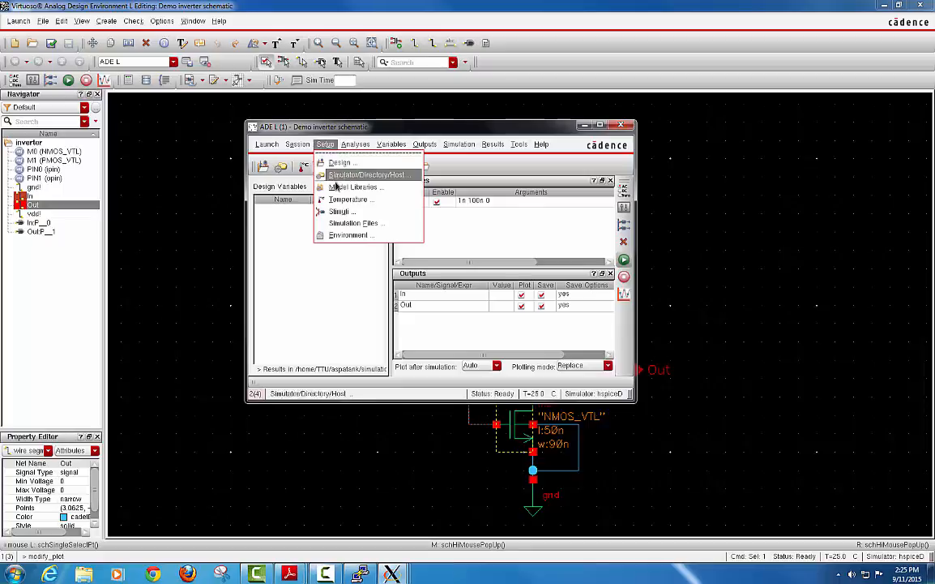
click(388, 229)
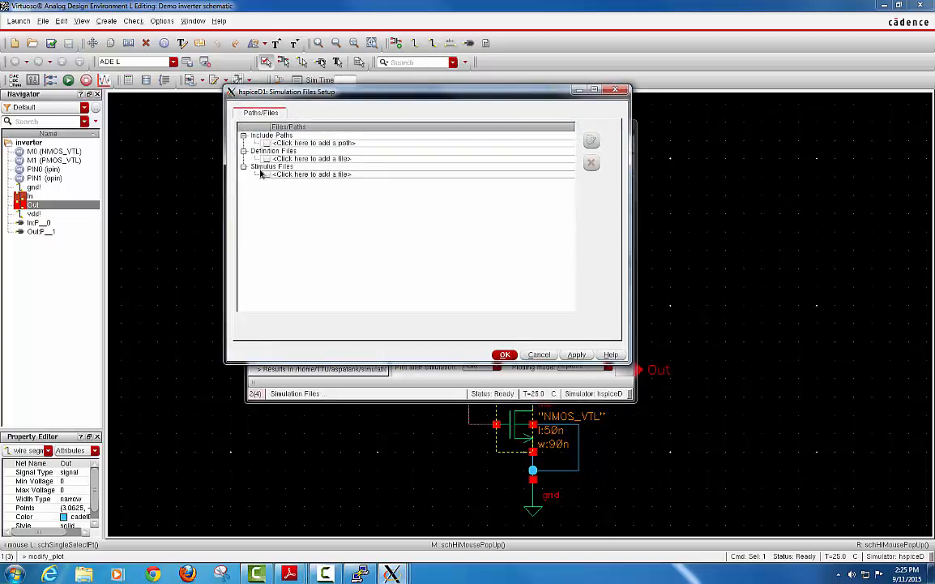
click(550, 175)
click(554, 177)
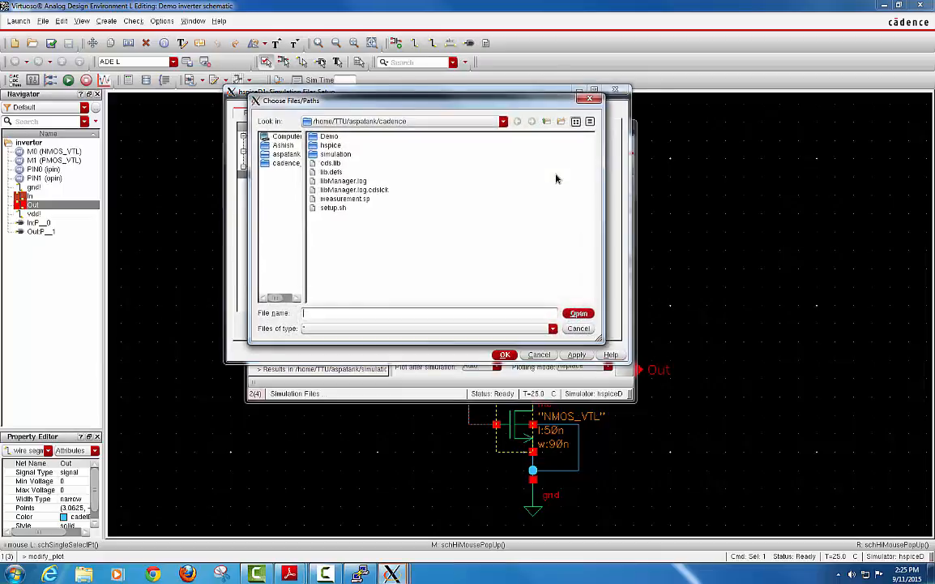
click(340, 199)
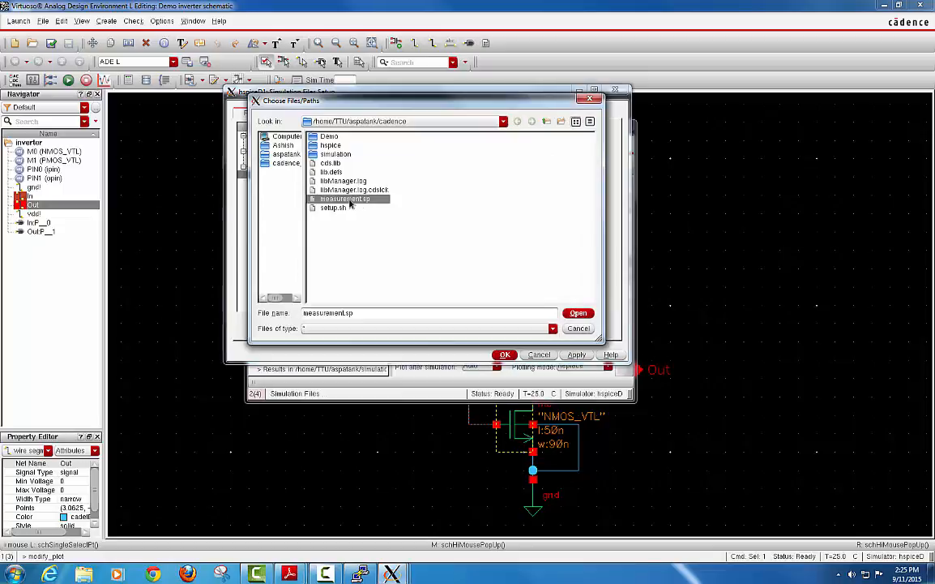
click(576, 315)
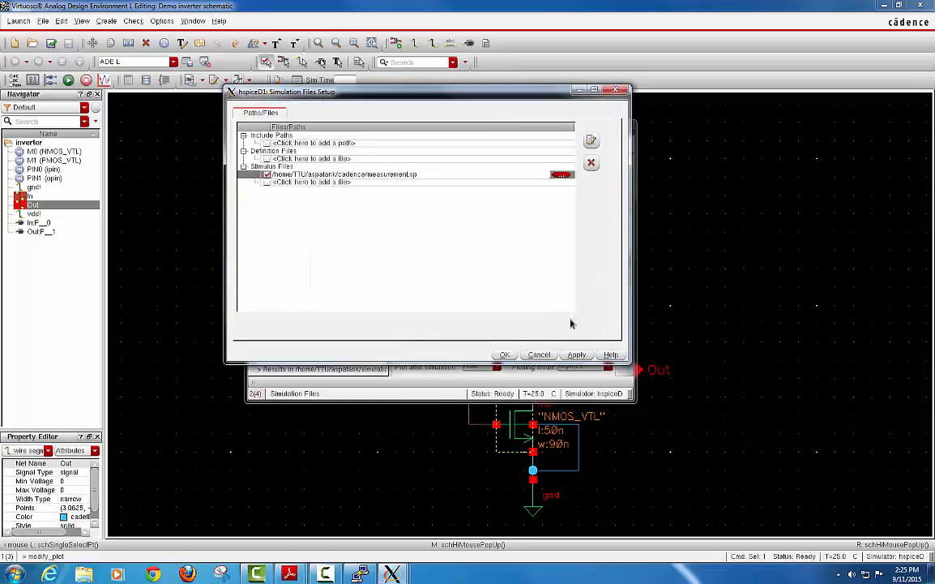
click(504, 354)
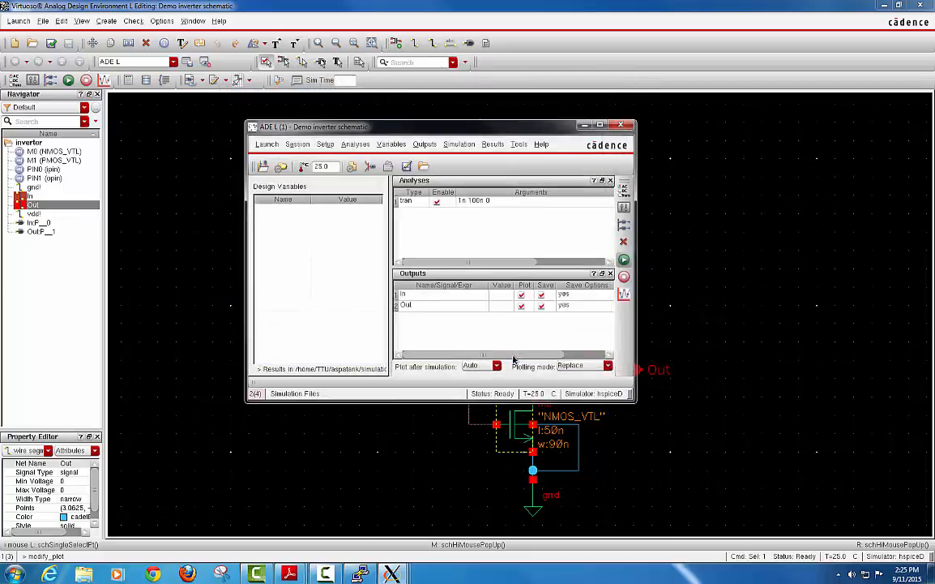
Netlist and run, then highlight the average_power and peak_power results in the HSPICE log.
click(625, 260)
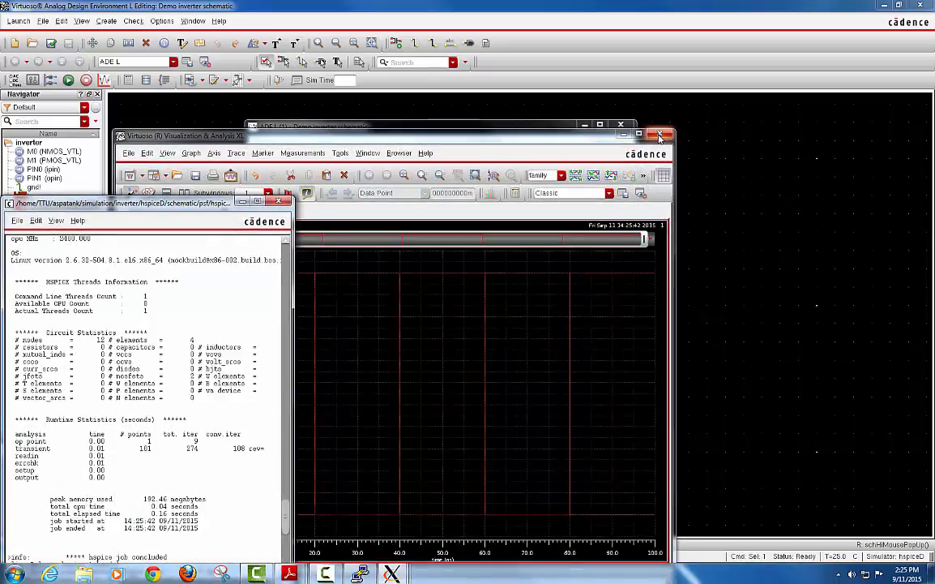
click(660, 135)
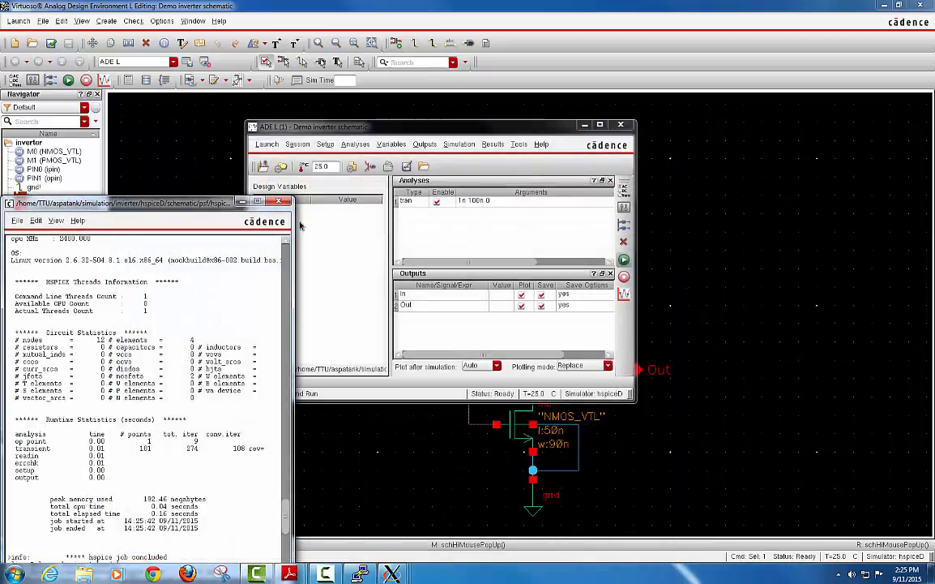
drag(187, 208, 459, 119)
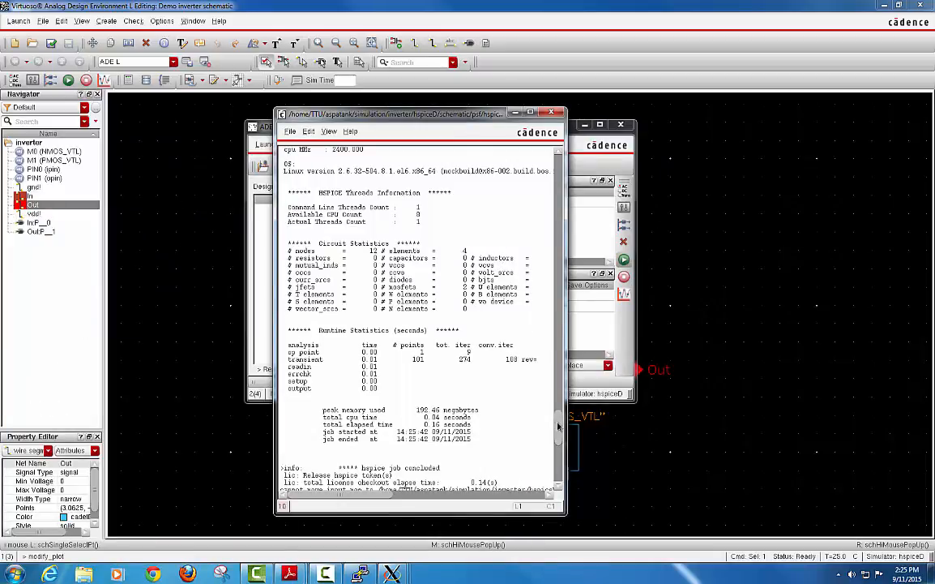
scroll(559, 419, up, 3)
scroll(558, 419, up, 4)
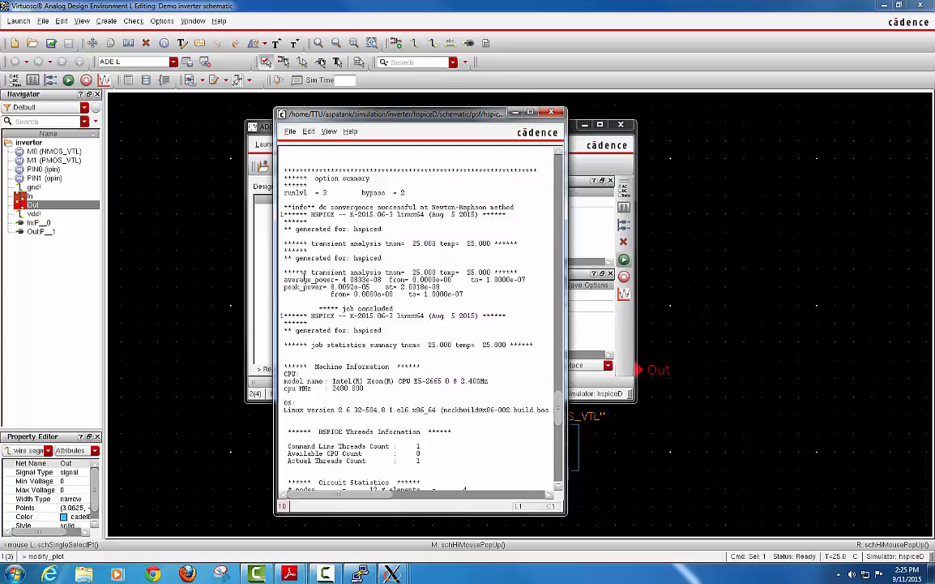
drag(286, 273, 484, 294)
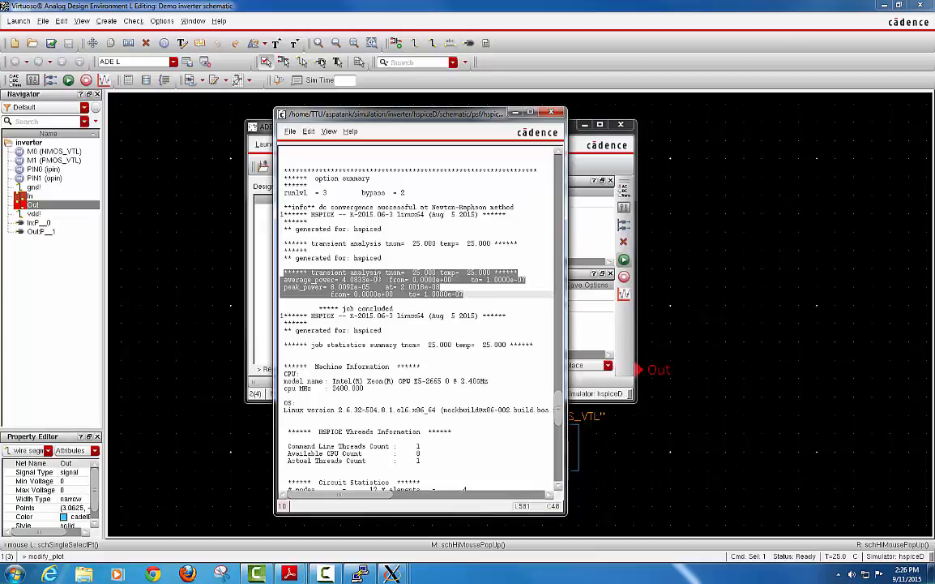
click(551, 113)
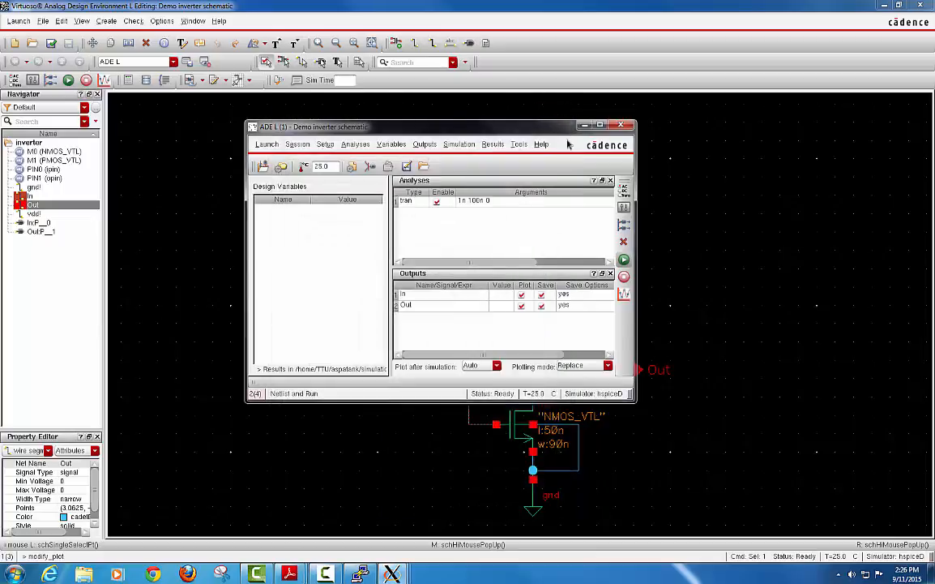
Save the ADE L state as cellview Demo/inverter/hspiceD_state1, then close ADE L.
click(297, 145)
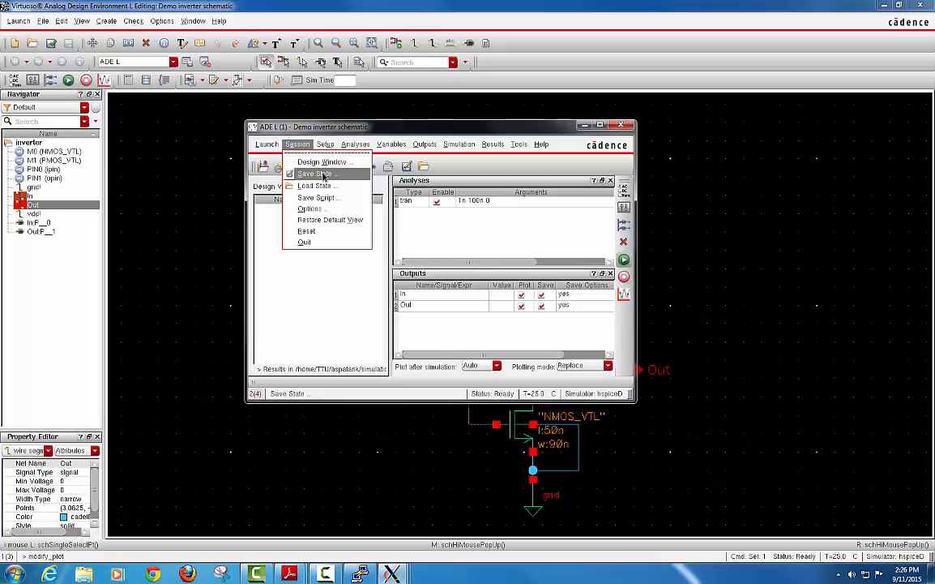
click(324, 176)
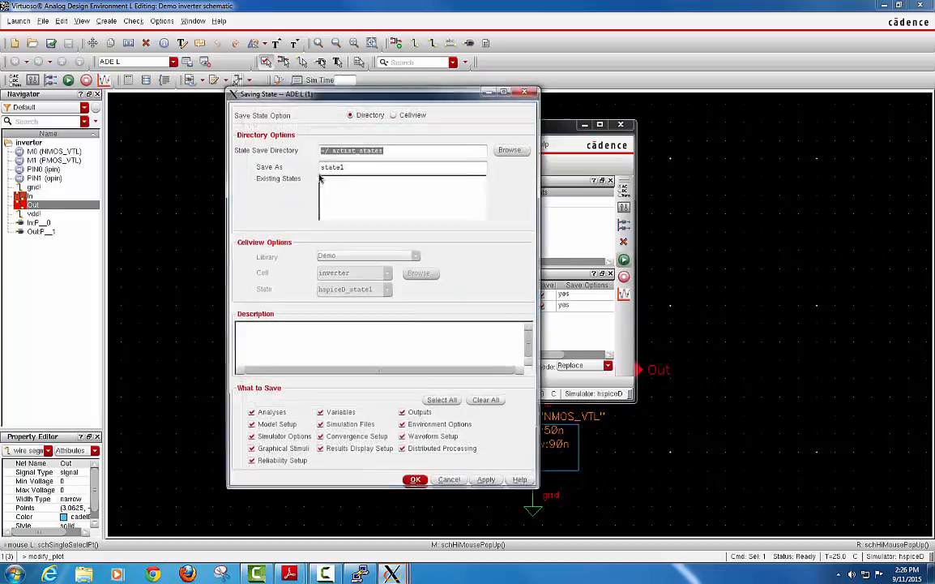
click(394, 114)
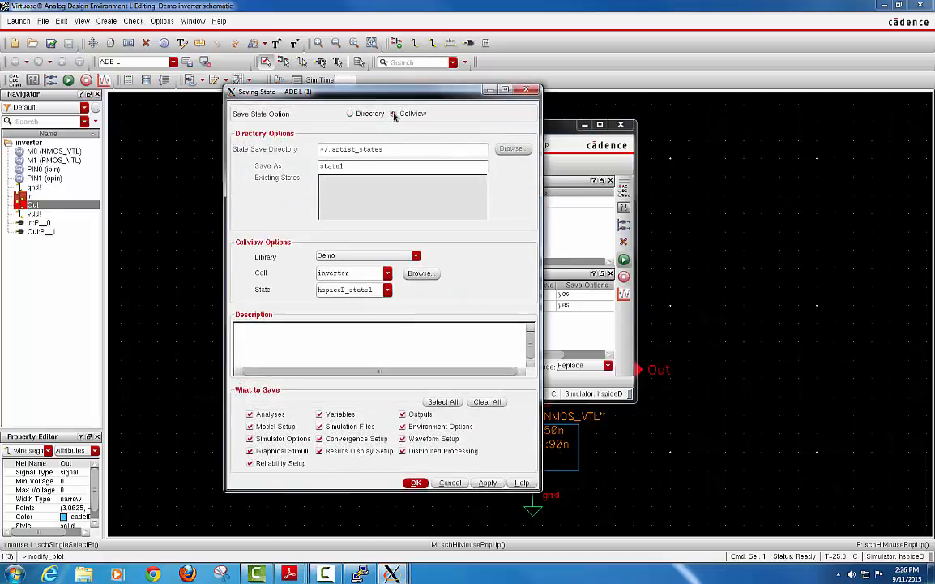
click(415, 483)
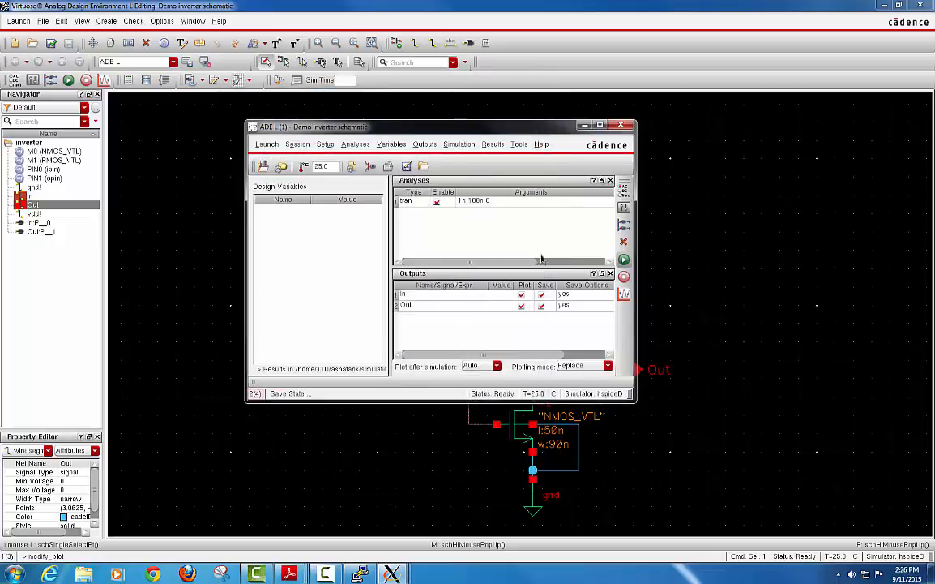
click(620, 125)
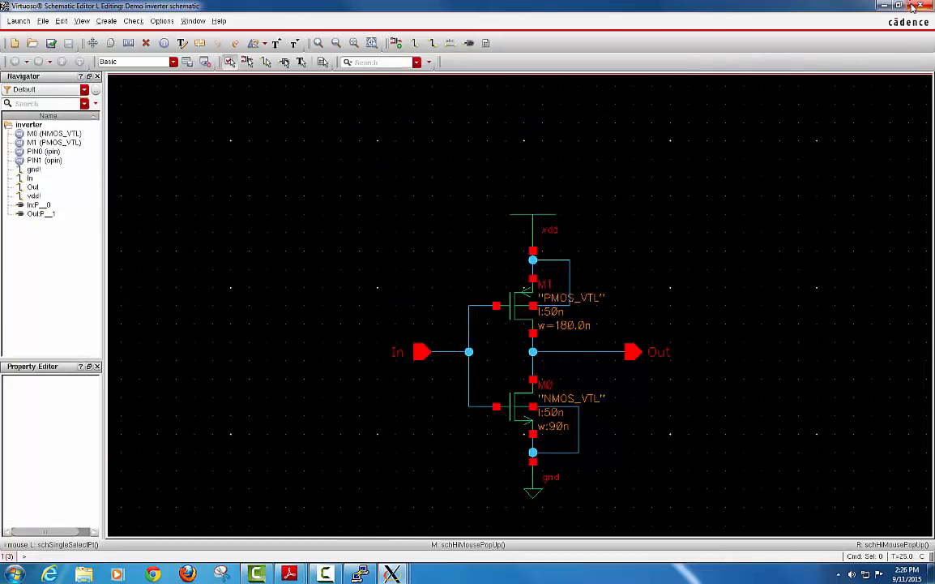
Close the schematic and open the inverter's hspiceD_state1 view from Library Manager.
click(913, 6)
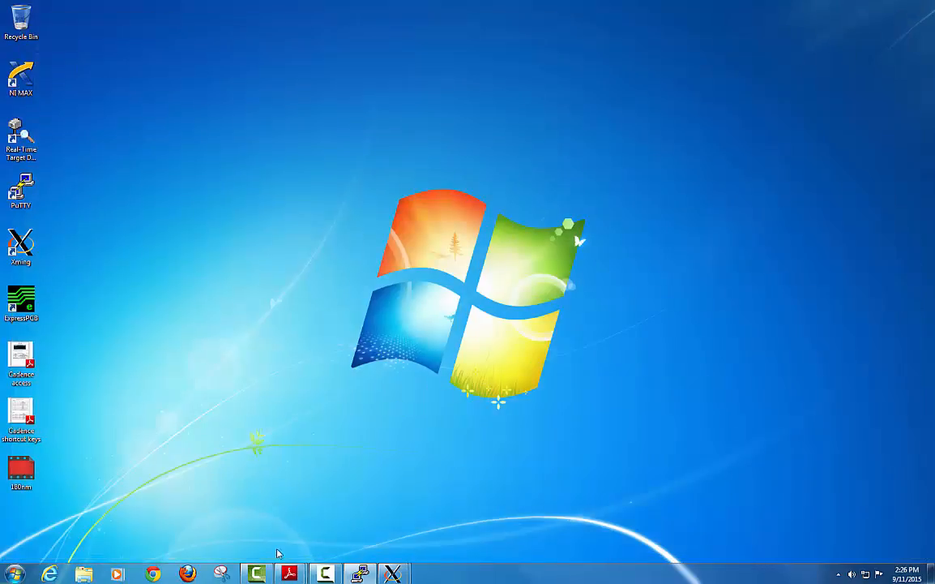
mouse_move(400, 574)
click(445, 527)
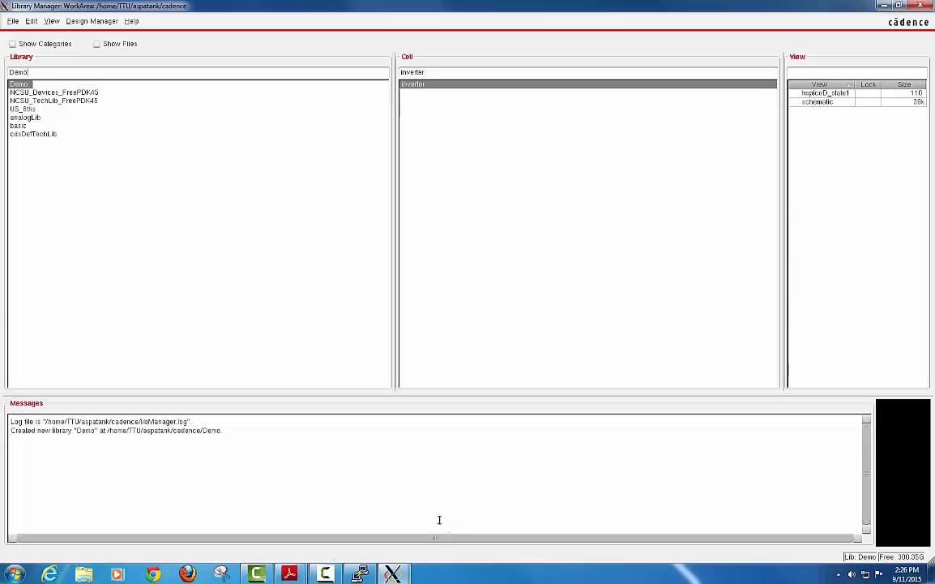
click(816, 102)
click(835, 94)
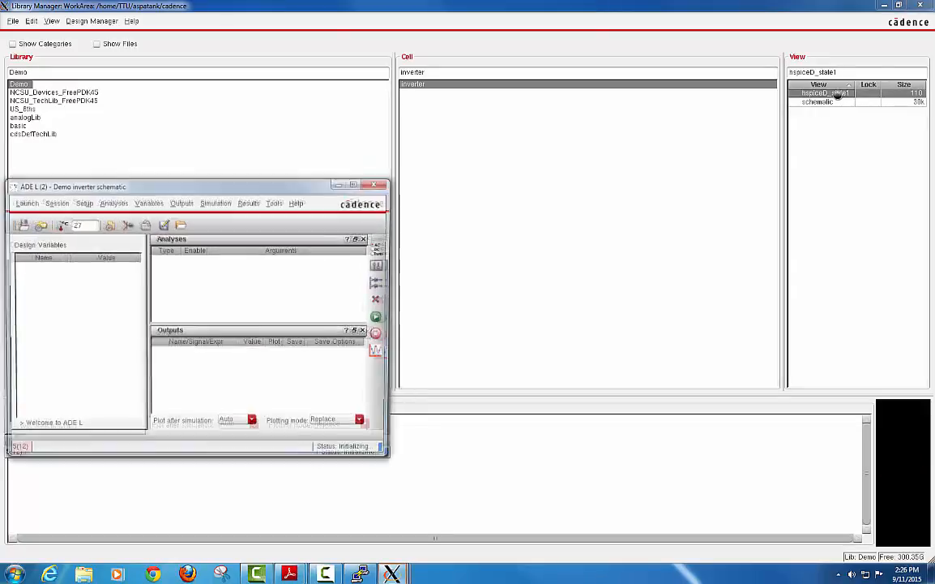
Netlist and run the restored setup, then close the waveform viewer, HSPICE log and ADE L.
click(382, 318)
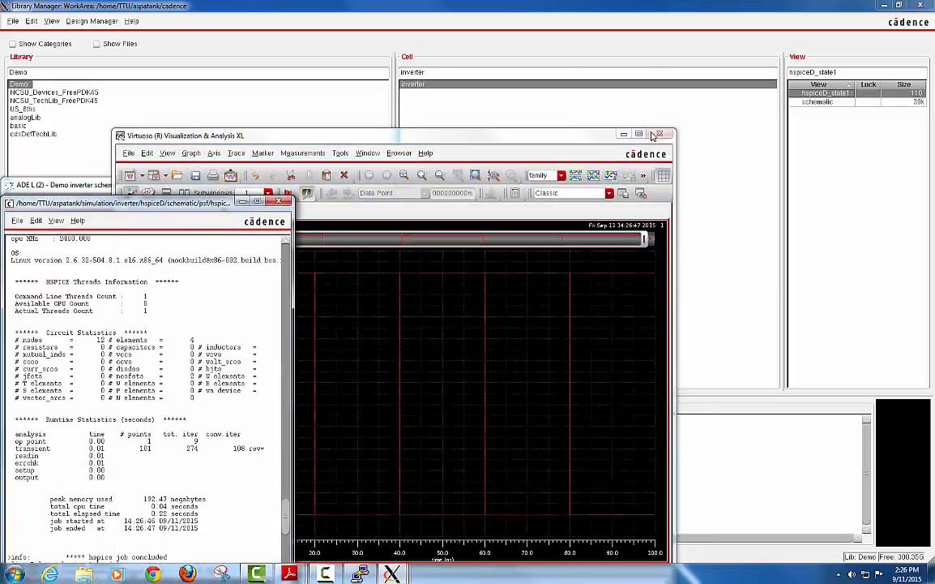
click(623, 133)
drag(217, 202, 286, 93)
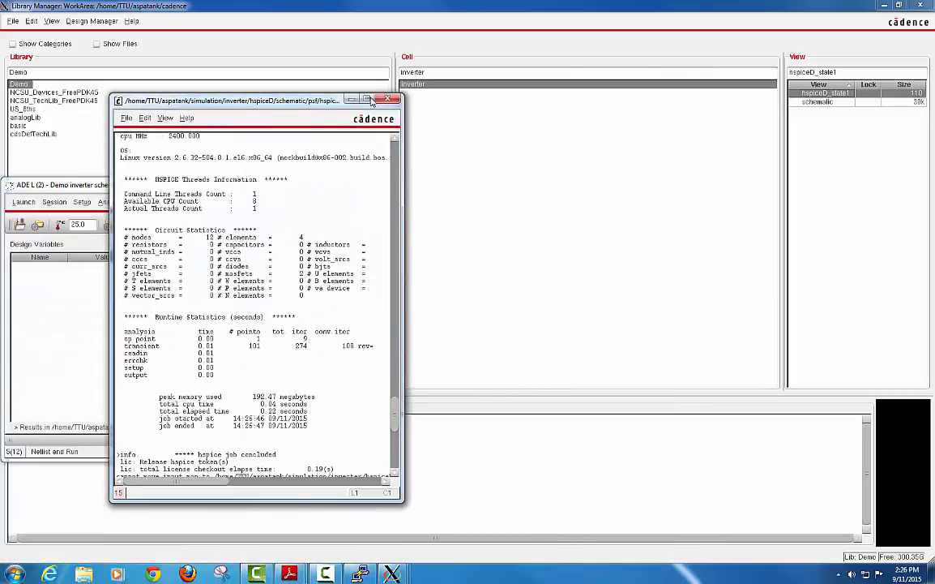
click(359, 90)
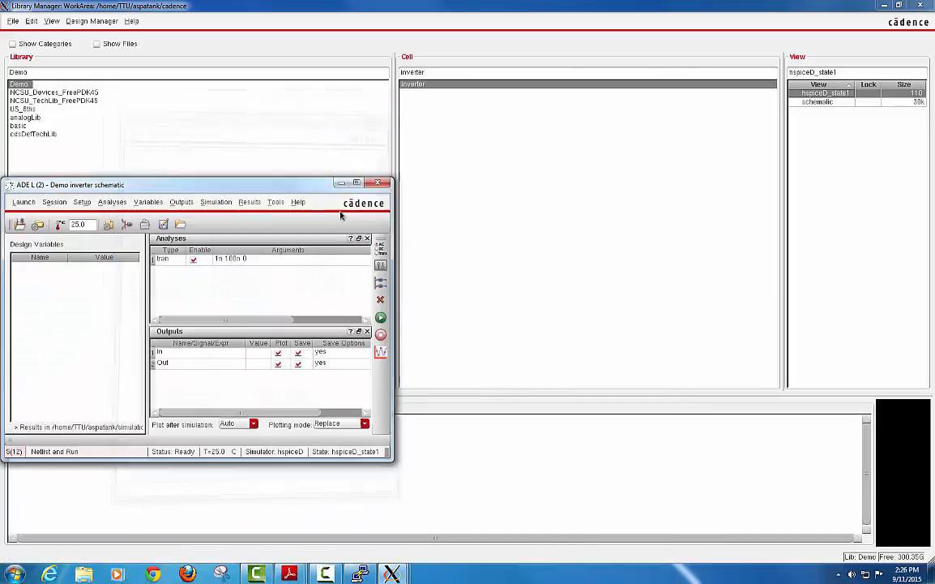
click(384, 184)
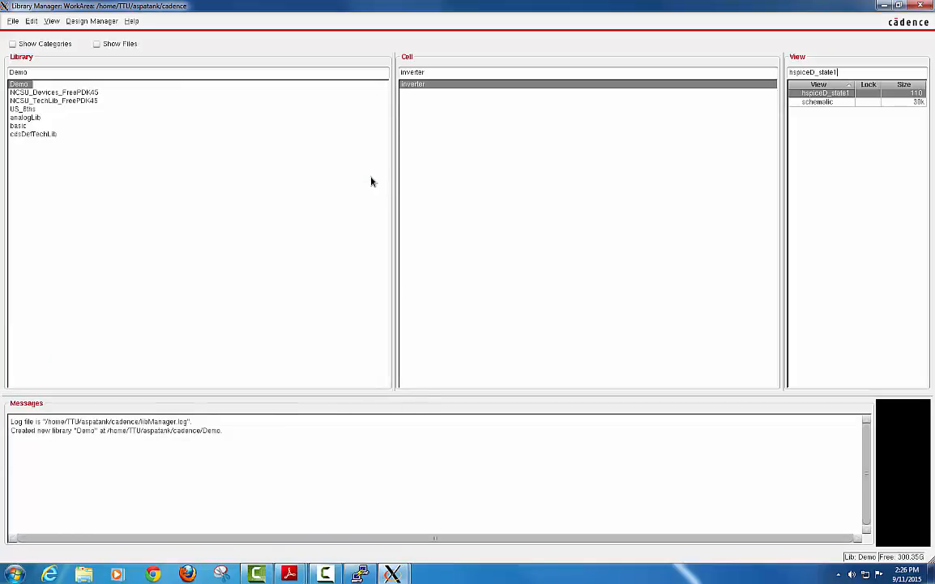